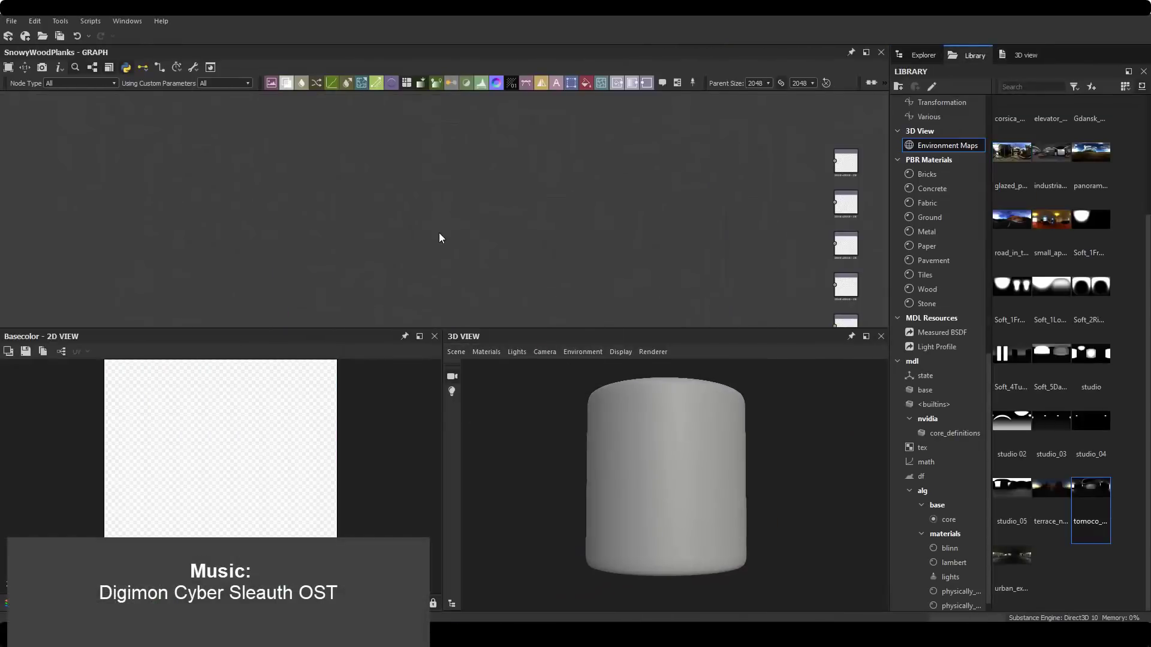
Stagger alternate plank columns with offset 0.5 and raise Color Random for varied grey planks.
key(Return)
scroll(975, 411, down, 10)
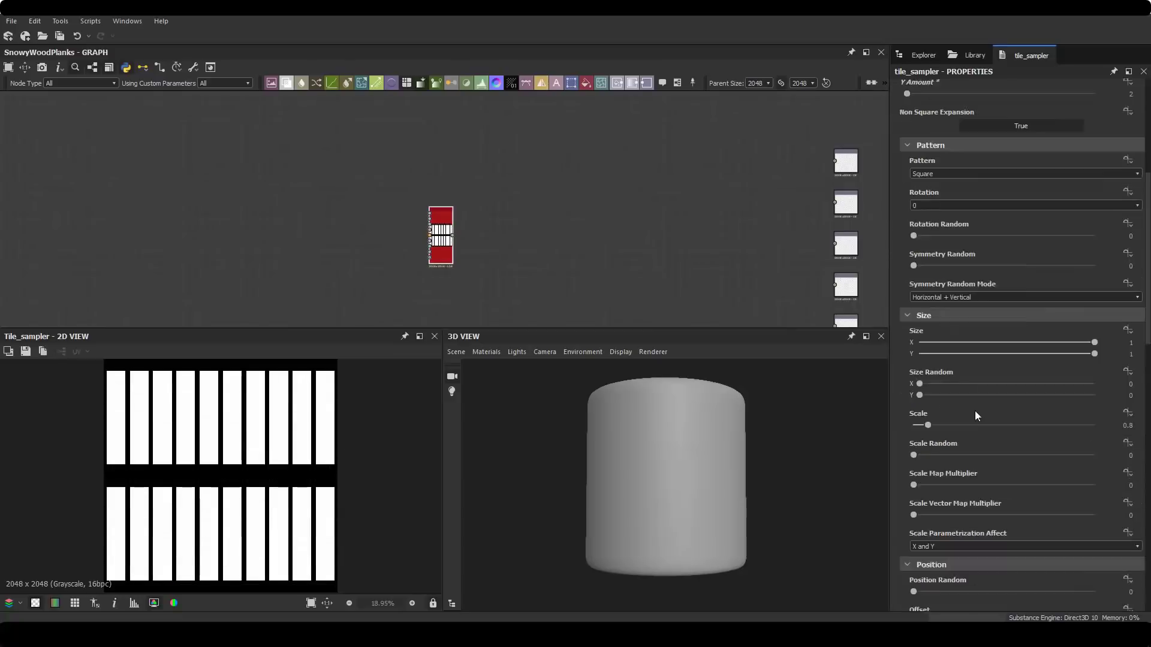
click(935, 450)
scroll(980, 372, up, 2)
scroll(979, 373, down, 3)
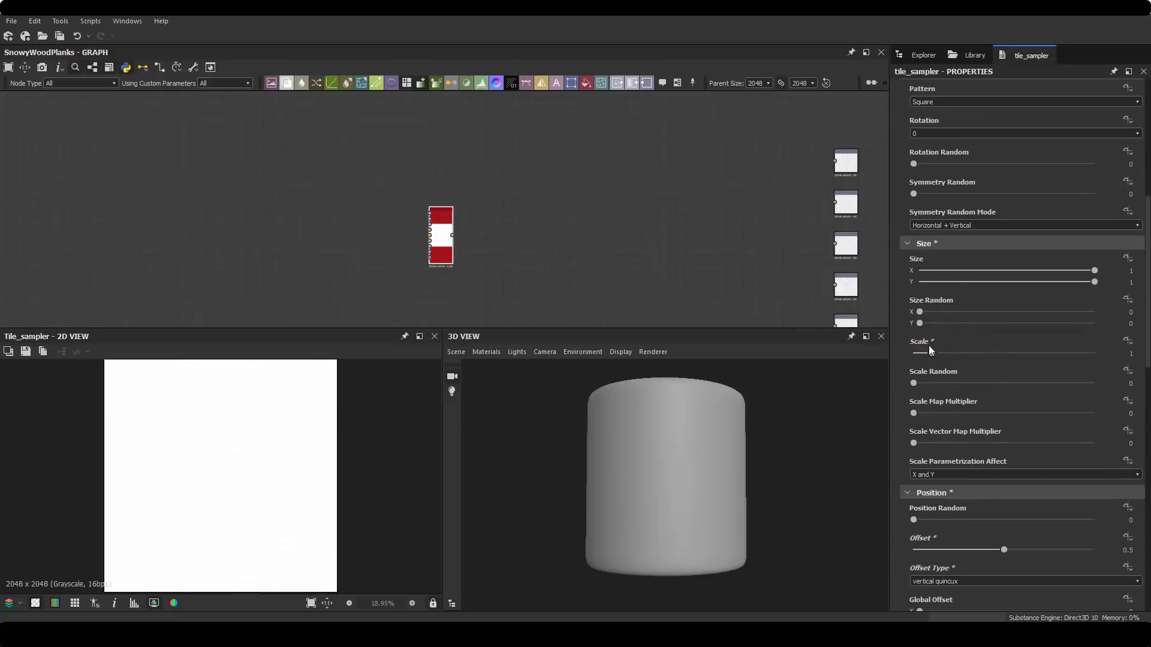
scroll(929, 345, down, 7)
drag(913, 456, 1021, 456)
scroll(1012, 334, up, 5)
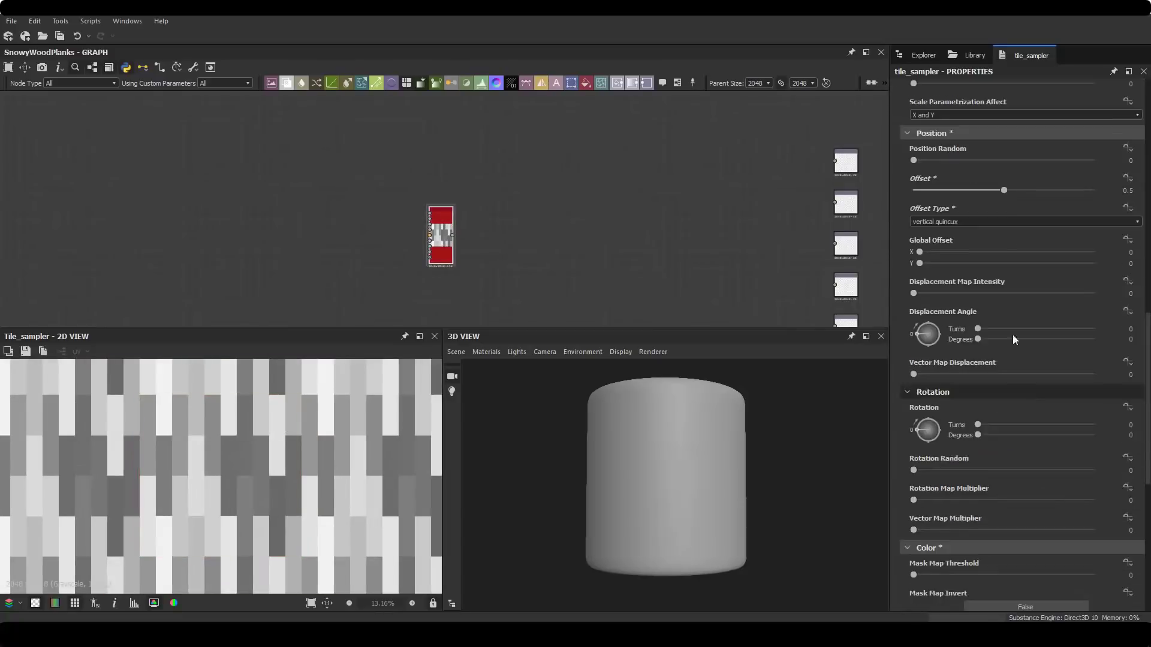
scroll(975, 276, up, 5)
scroll(268, 431, down, 1)
scroll(522, 256, up, 3)
Add an Edge Detect node and adjust its edge width and roundness.
key(space)
text(ed)
click(521, 259)
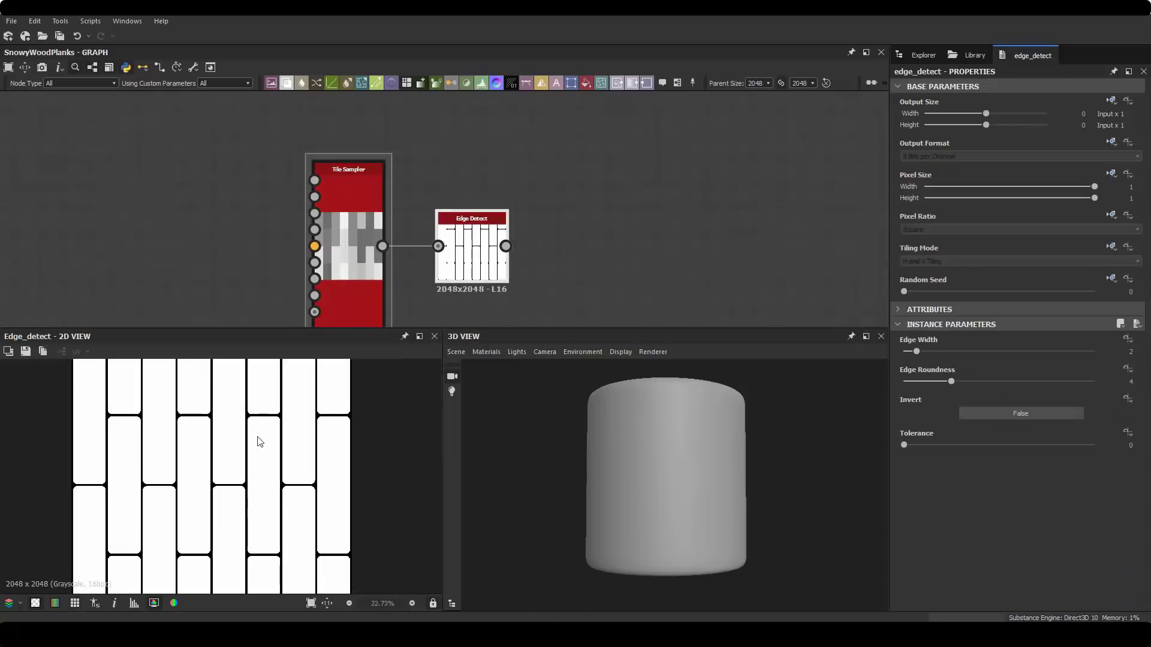
drag(951, 381, 915, 351)
scroll(410, 224, down, 1)
middle_drag(410, 223, 522, 211)
scroll(522, 211, down, 1)
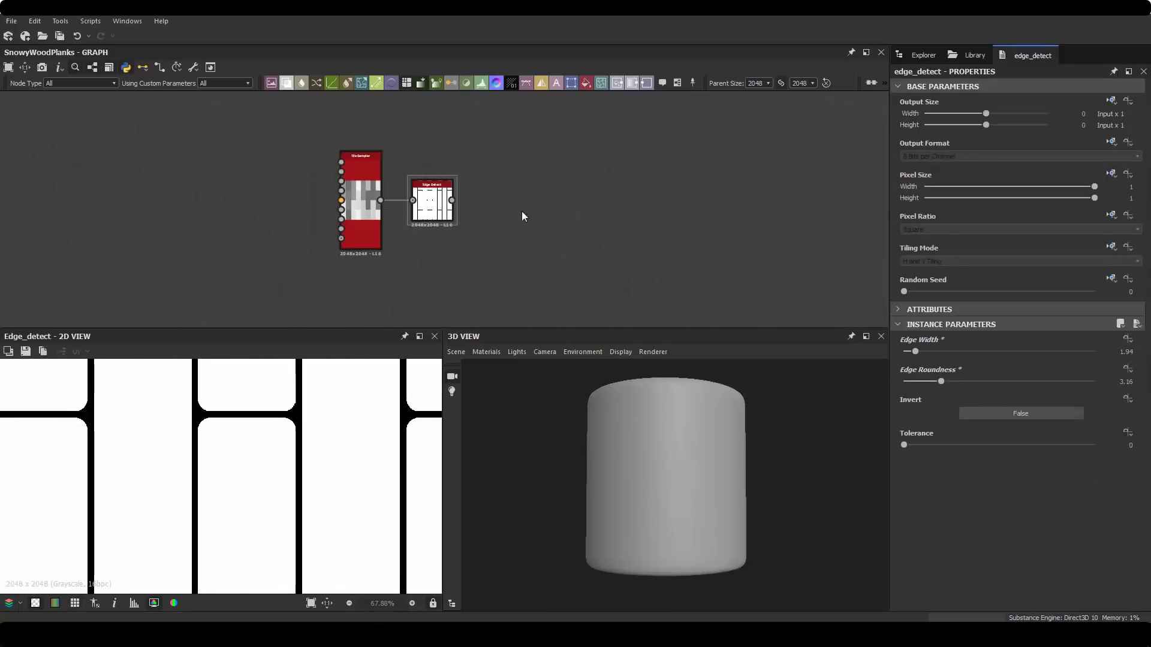
Add a Flood Fill node after Edge Detect.
key(space)
text(Floo)
key(Return)
key(space)
Add Flood Fill to Gradient with Angle Variation 1, duplicate it twice, and wire Flood Fill in.
click(686, 296)
scroll(546, 211, up, 2)
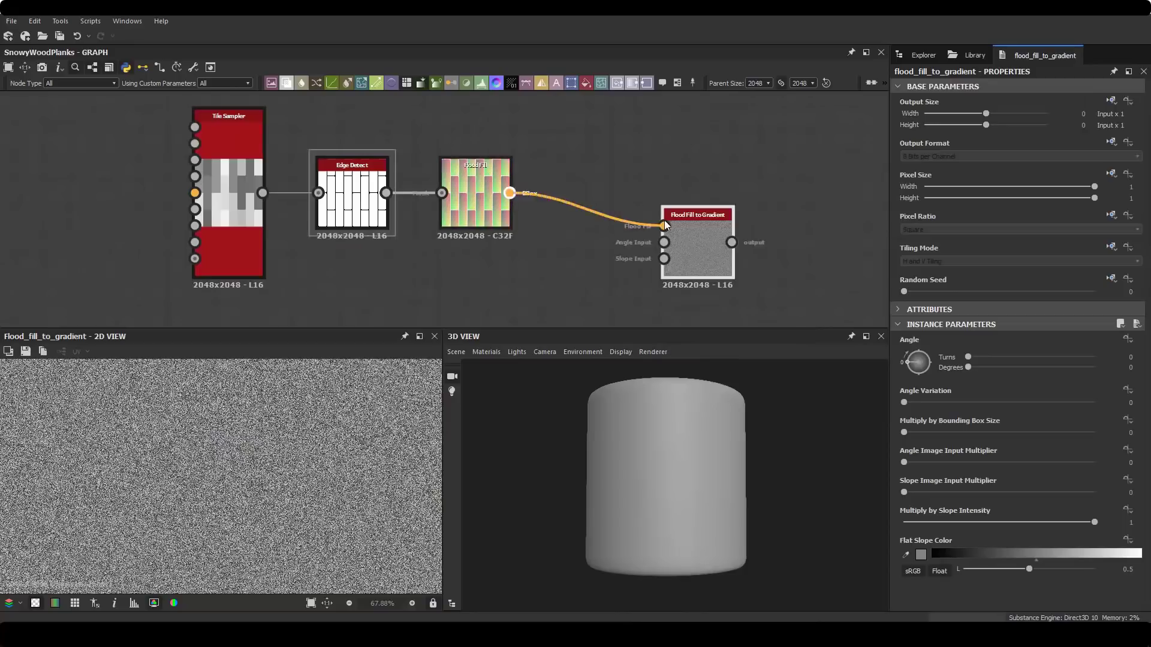
drag(903, 402, 1094, 402)
key(ctrl+d)
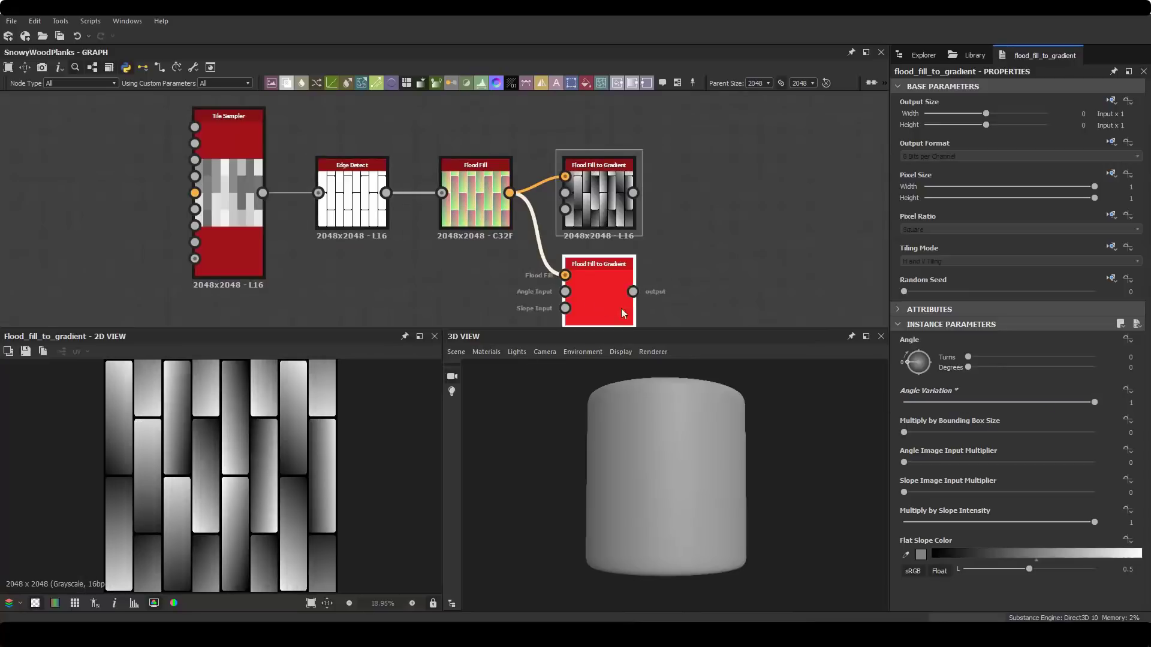
key(ctrl+d)
drag(917, 350, 938, 383)
scroll(712, 240, down, 2)
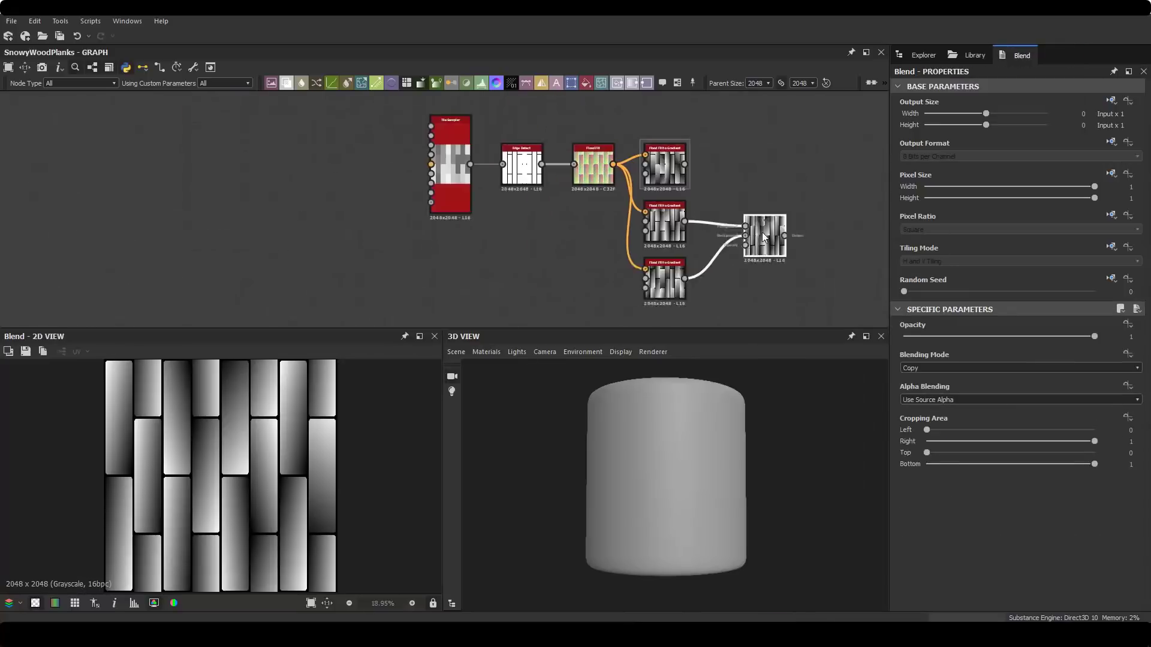
Merge the gradient copies through a Blend set to Min (Darken).
click(766, 248)
drag(621, 257, 739, 243)
click(1019, 367)
click(959, 431)
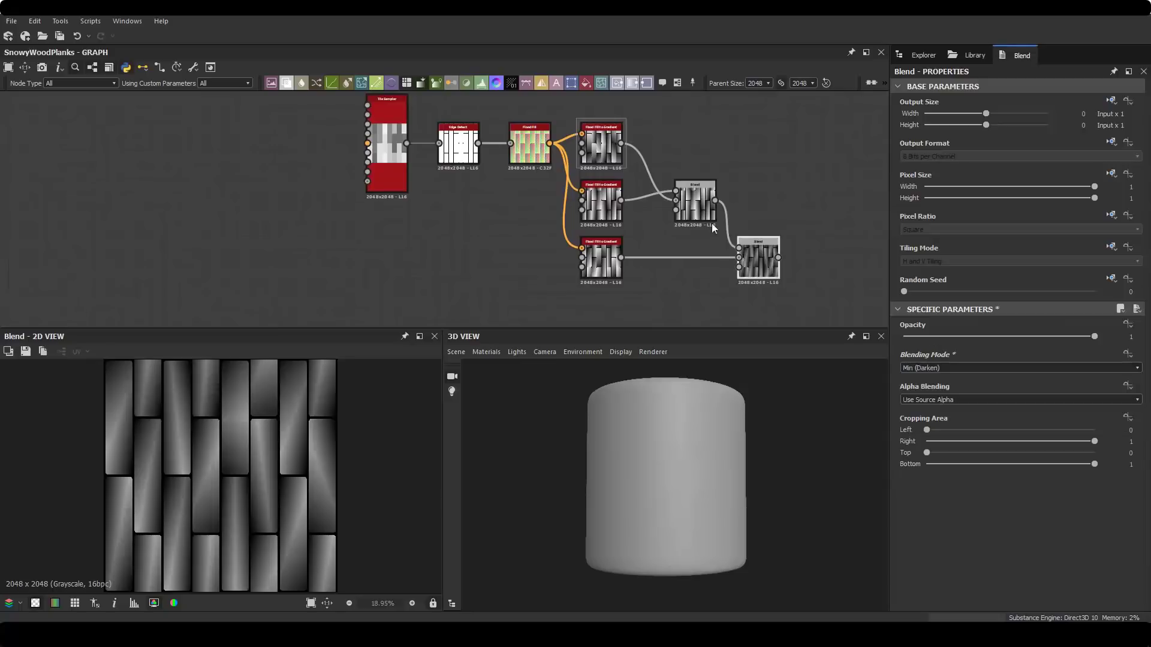
scroll(414, 179, down, 1)
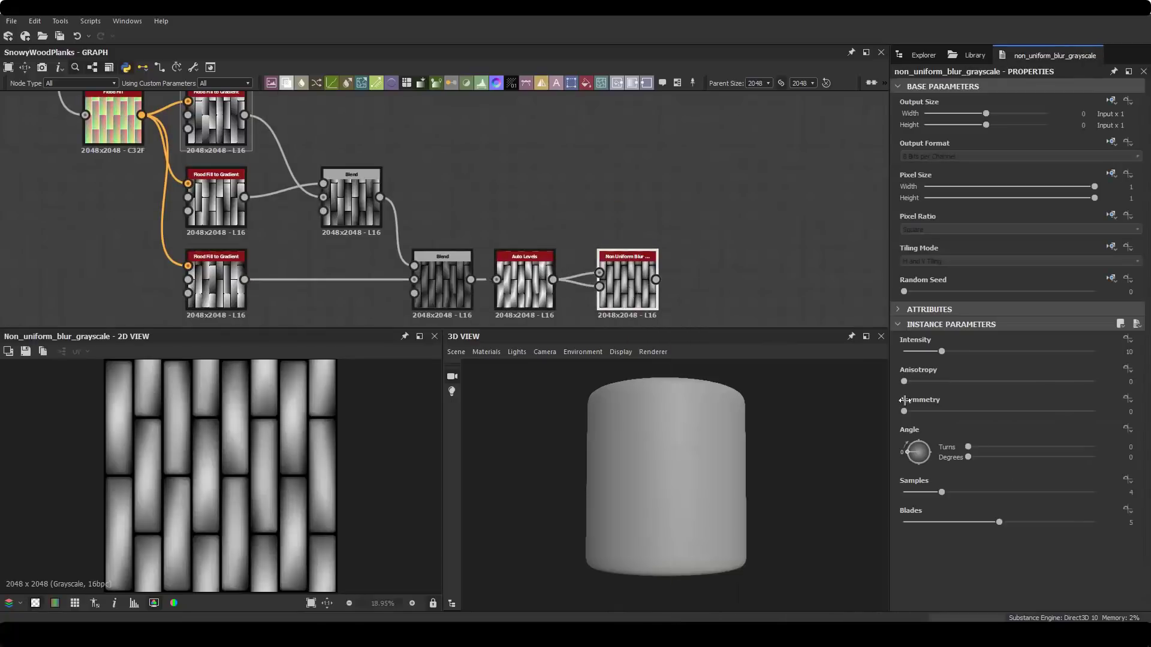
Tune the blur, raise the Curve's top point to brighten plank heights, and preview on a plane.
drag(941, 352, 948, 352)
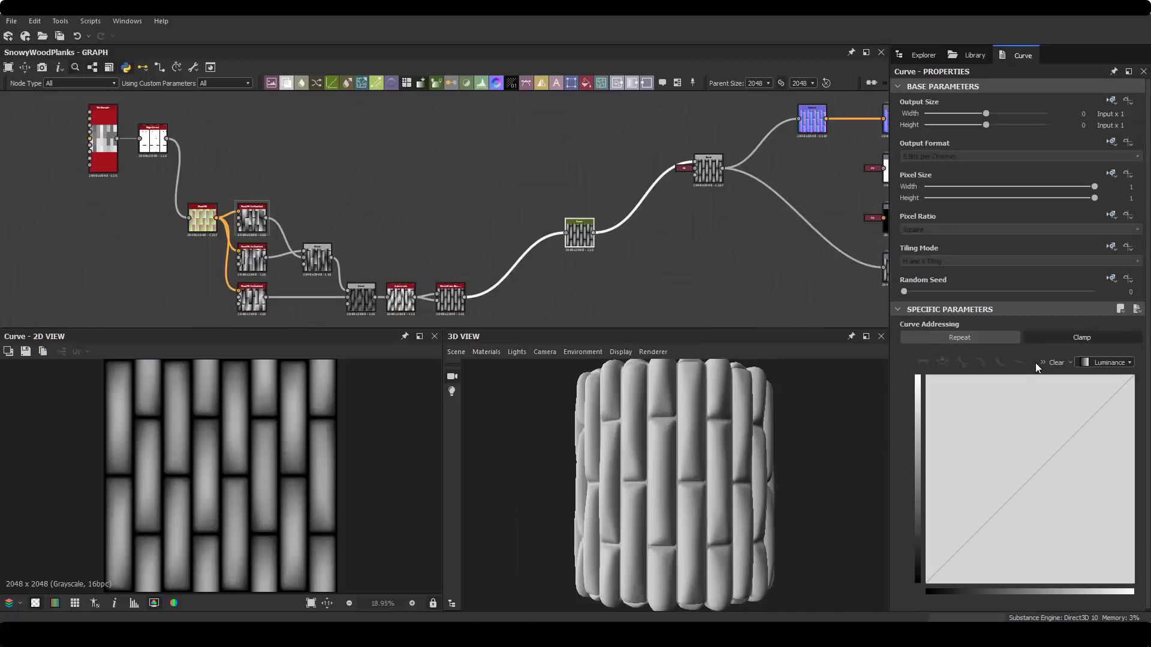
mouse_move(1027, 478)
mouse_down()
mouse_move(1025, 376)
mouse_move(988, 376)
mouse_up()
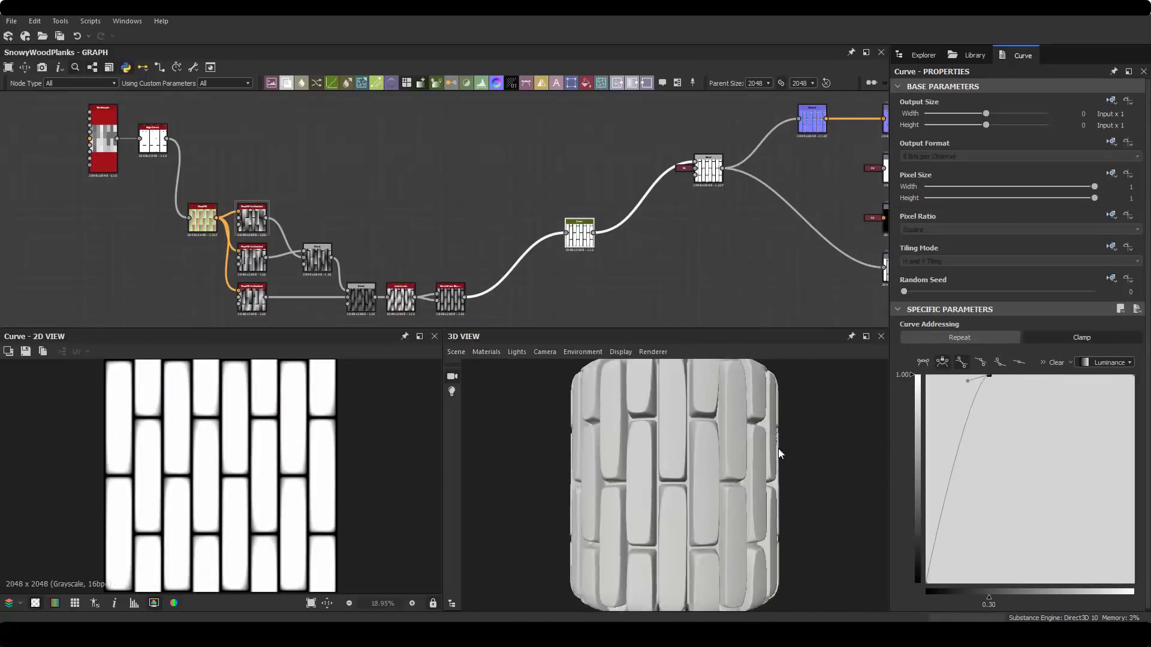
click(545, 352)
click(552, 499)
drag(689, 480, 629, 468)
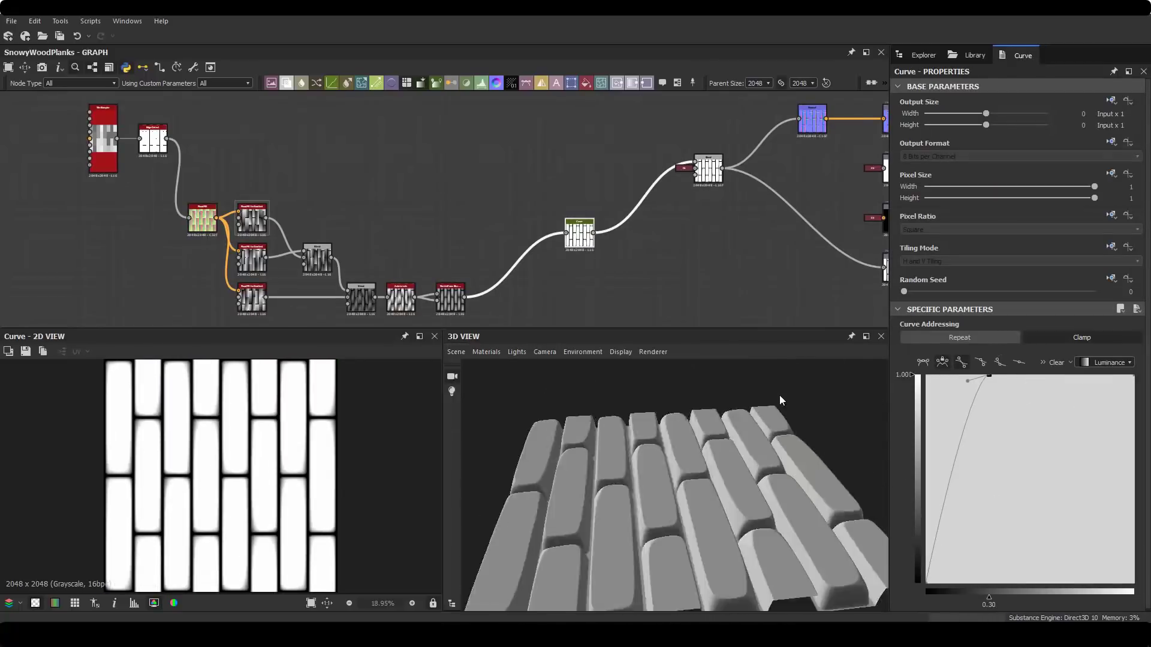
drag(579, 233, 519, 165)
key(space)
Multiply a Flood Fill to Random Grayscale into the planks with a reduced-opacity Blend.
text(flood)
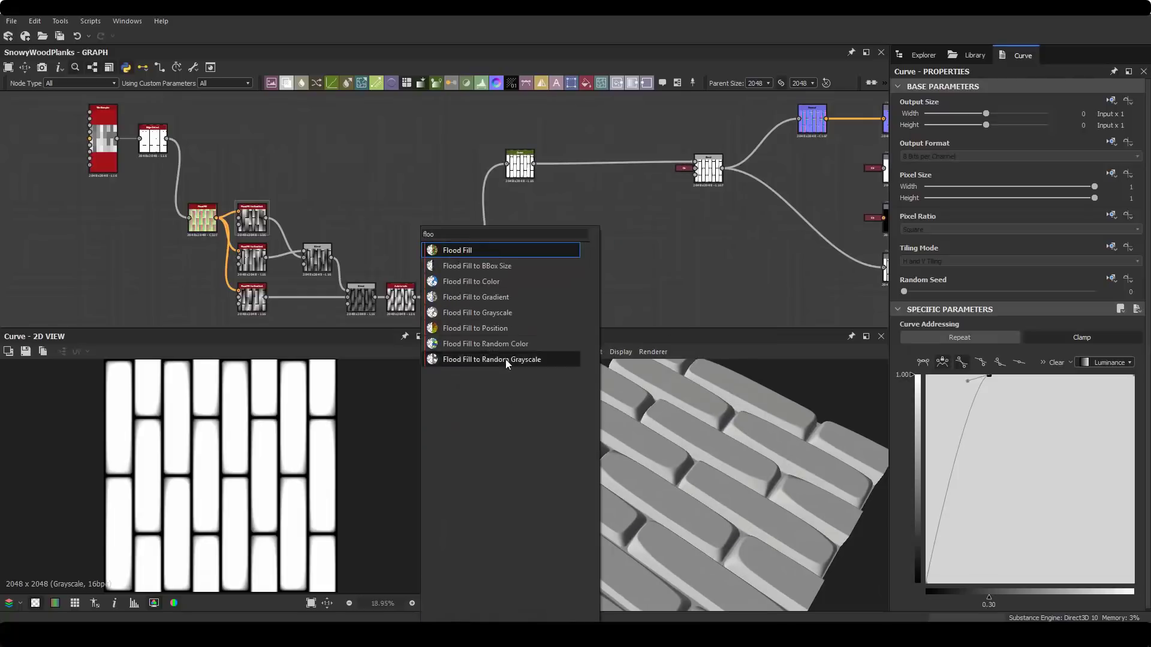
click(506, 358)
drag(331, 258, 456, 217)
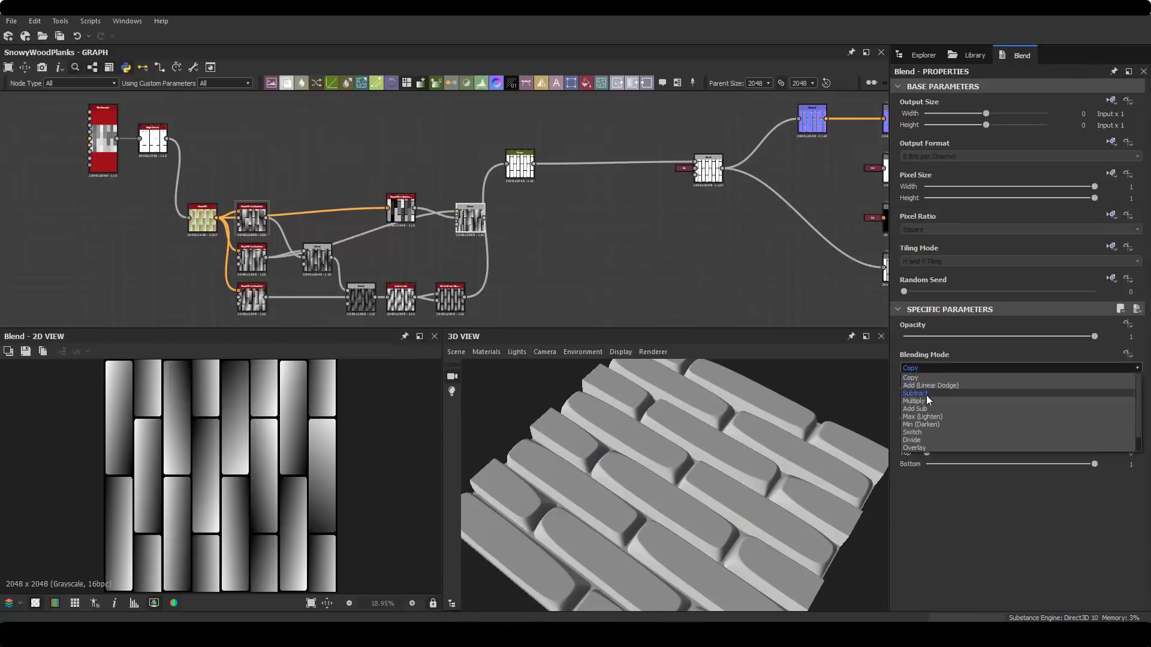
key(space)
click(616, 192)
click(1019, 368)
click(959, 409)
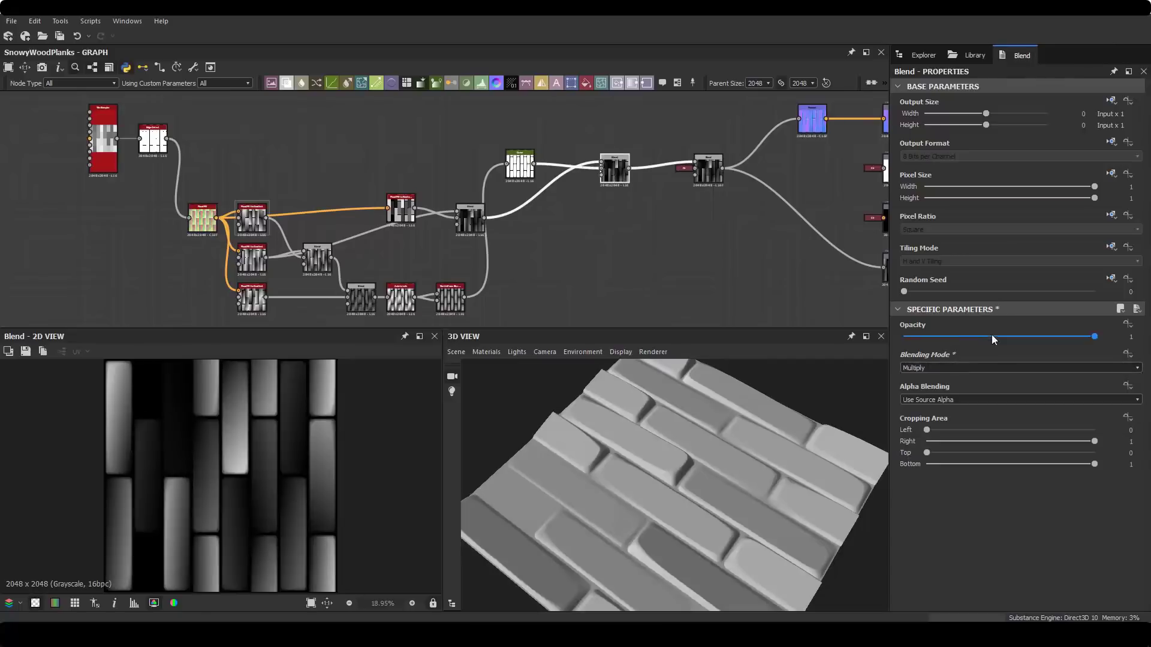
drag(1094, 336, 1012, 336)
Open the Non Uniform Blur settings to weaken the plank blur.
double_click(462, 309)
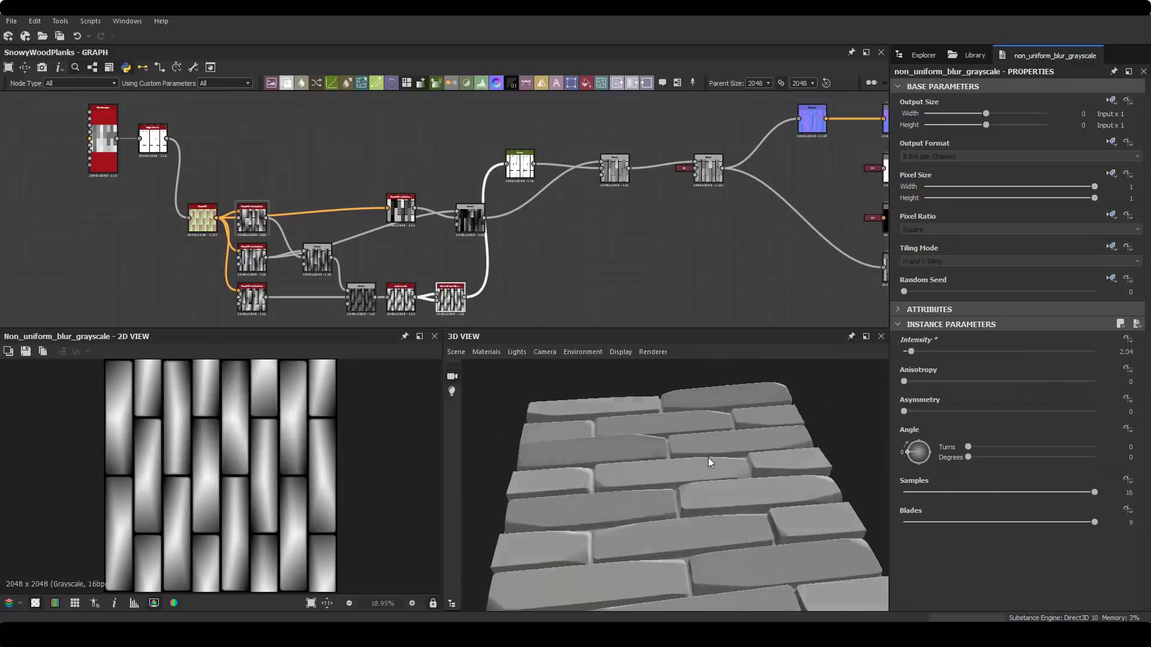
scroll(596, 207, down, 2)
scroll(596, 207, down, 2)
scroll(581, 270, up, 2)
Set the output node's usage to ambient occlusion.
click(581, 269)
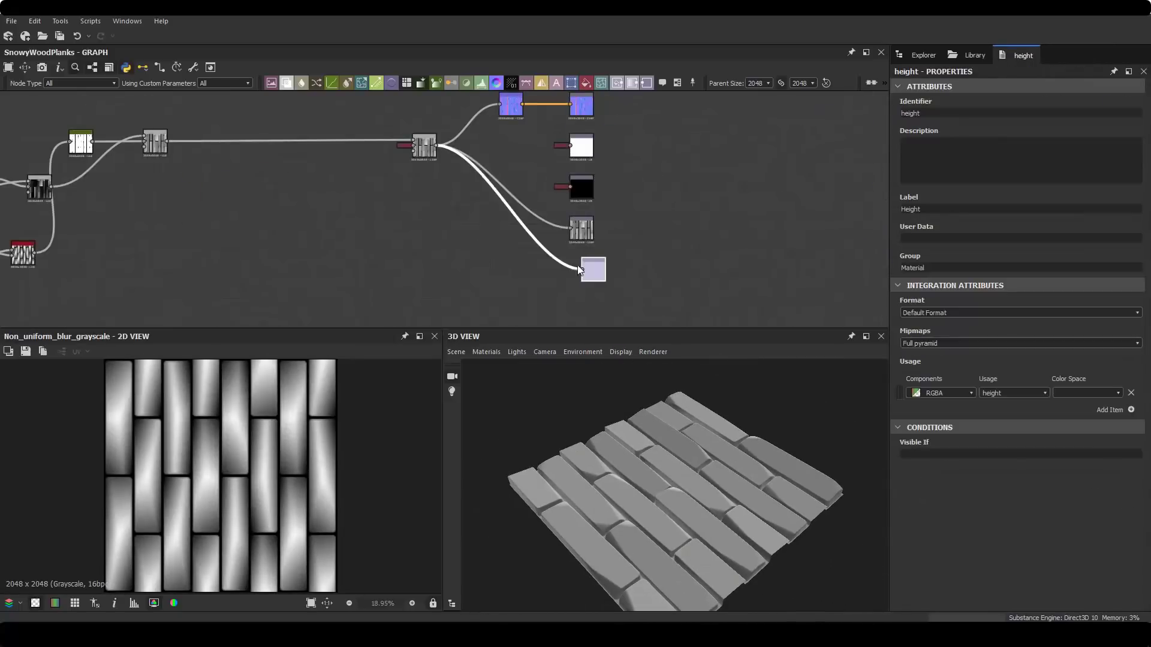
double_click(580, 270)
click(1013, 393)
click(1014, 415)
Add an HBAO node and connect it to the ambient occlusion output.
key(space)
text(hbao)
key(Return)
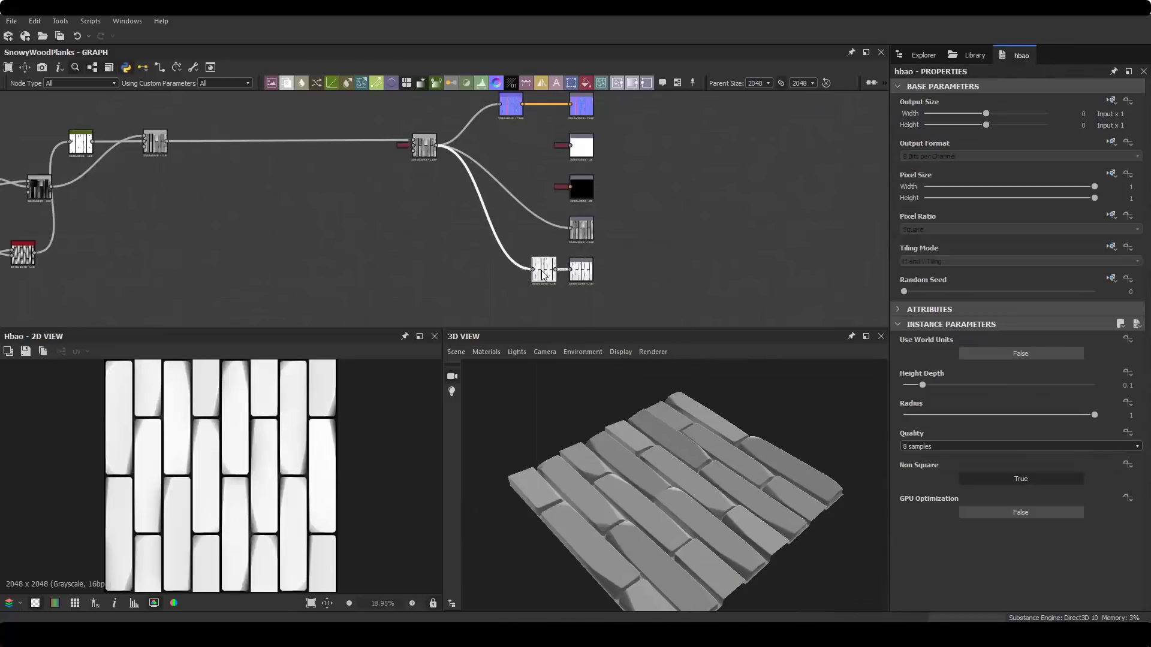
drag(544, 269, 604, 437)
click(685, 593)
scroll(443, 210, down, 2)
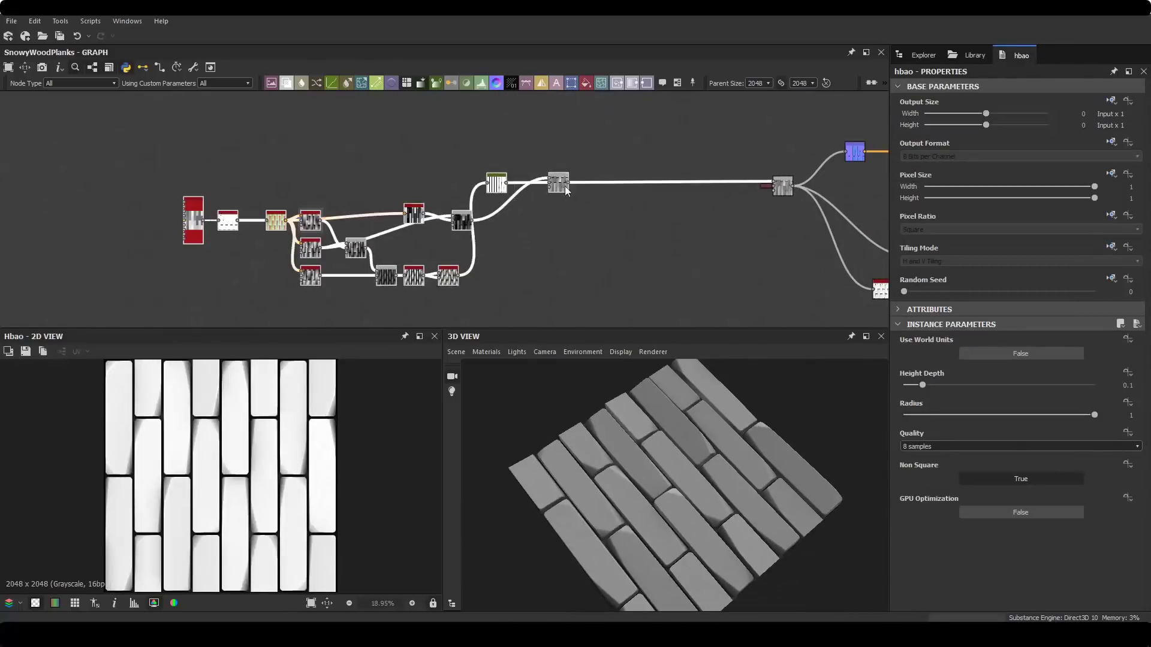
drag(685, 426, 623, 433)
scroll(454, 183, up, 2)
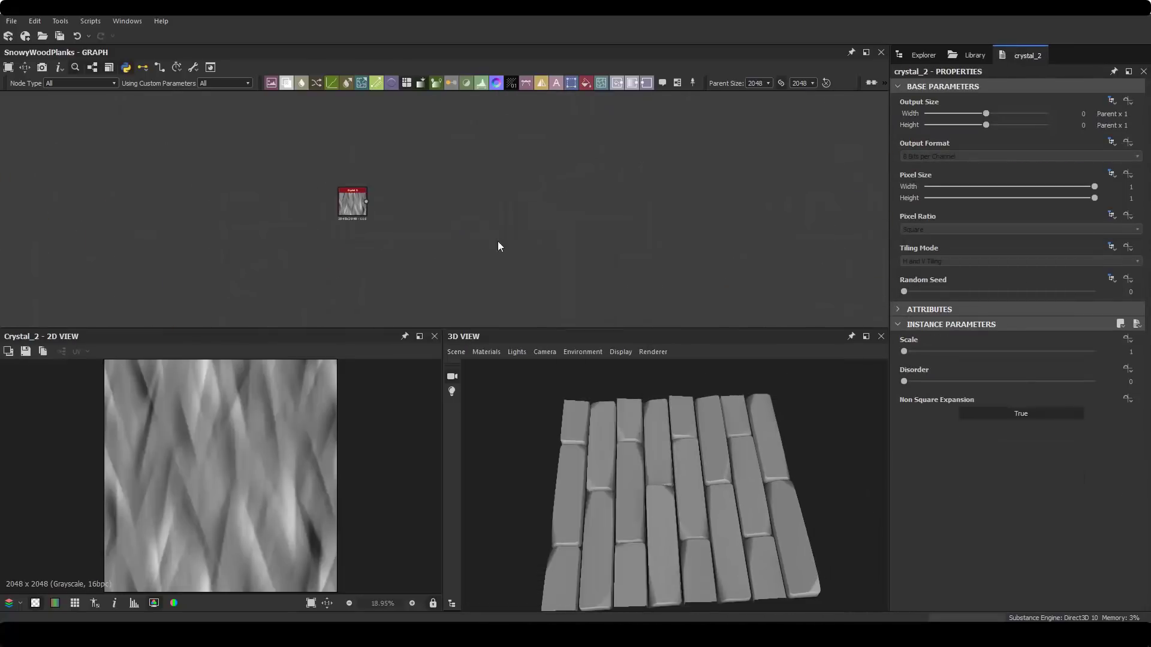
Feed Blur HQ into Slope Blur's slope input, raise its intensity, and add a Shape node.
drag(456, 240, 489, 210)
click(508, 207)
drag(951, 383, 991, 381)
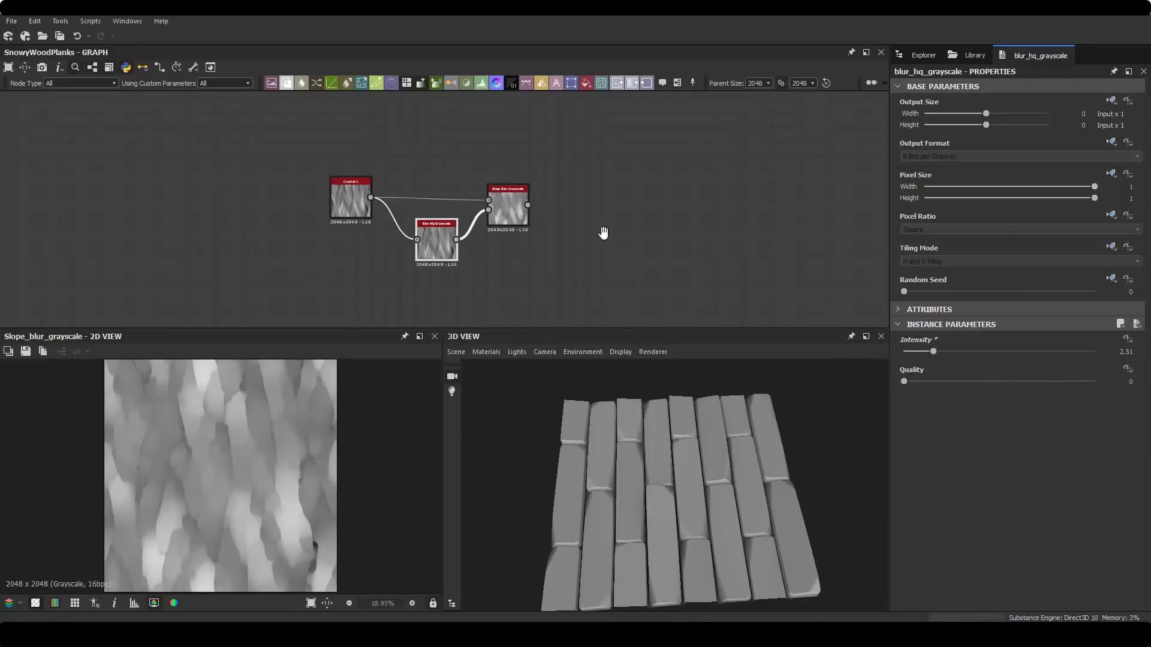
scroll(604, 234, down, 1)
key(space)
text(shape)
key(Return)
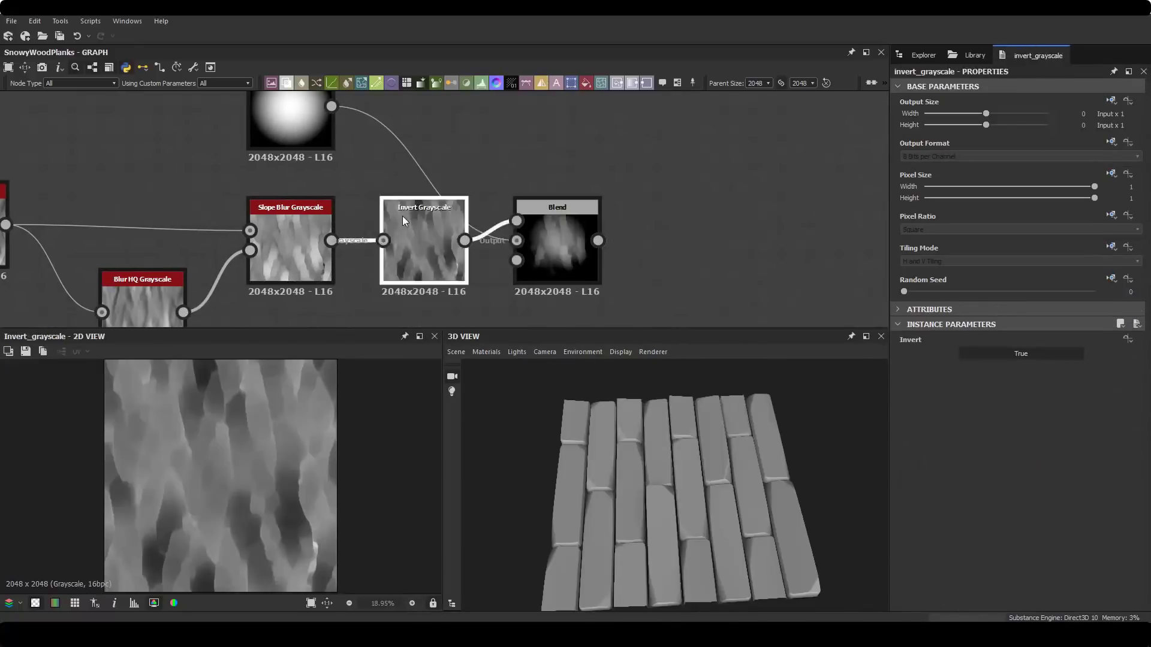
drag(480, 156, 483, 160)
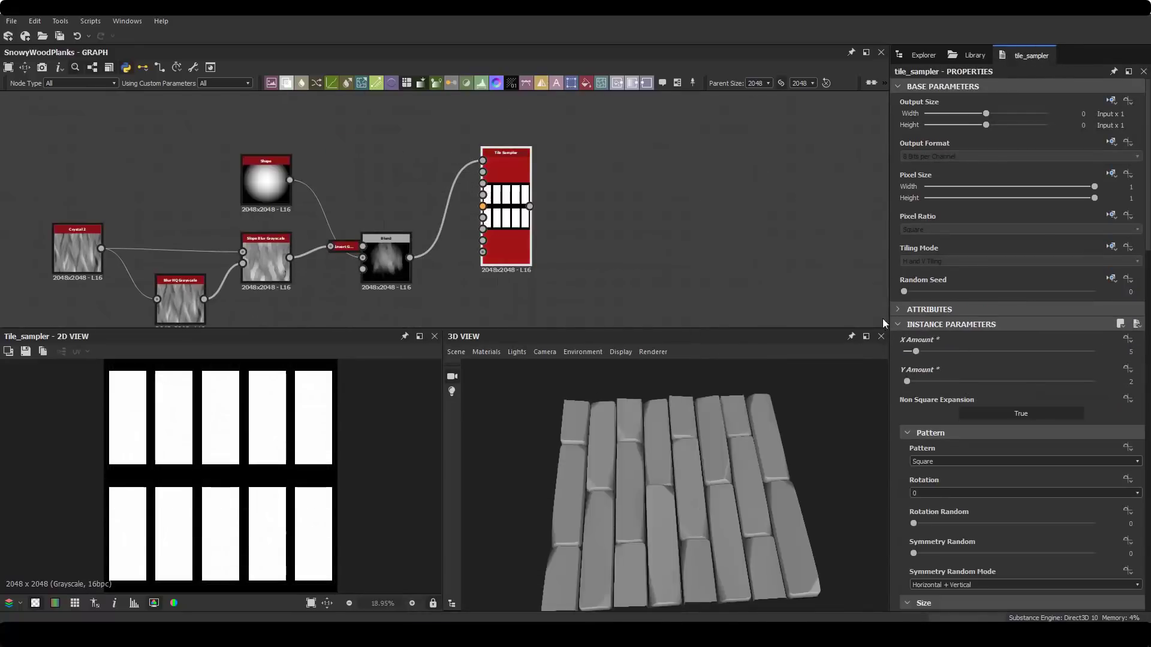
Set the Tile Sampler to use the input image as pattern with random scale.
click(1024, 461)
click(959, 516)
scroll(937, 517, down, 5)
drag(927, 519, 946, 518)
click(978, 549)
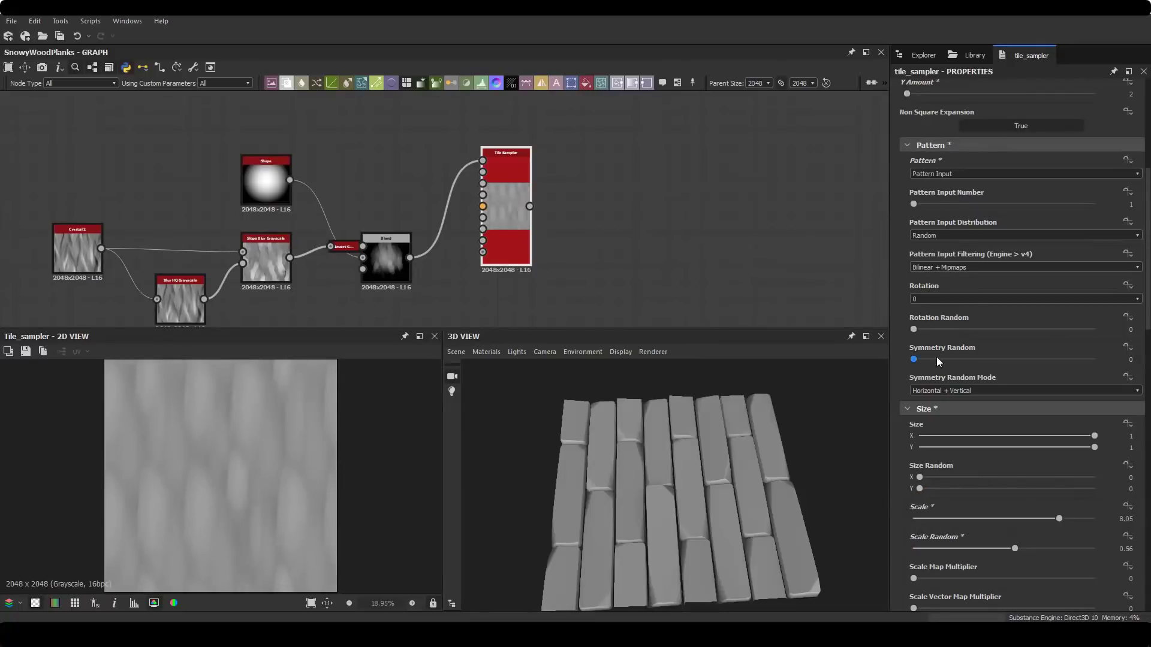
scroll(935, 479, down, 5)
scroll(914, 468, down, 5)
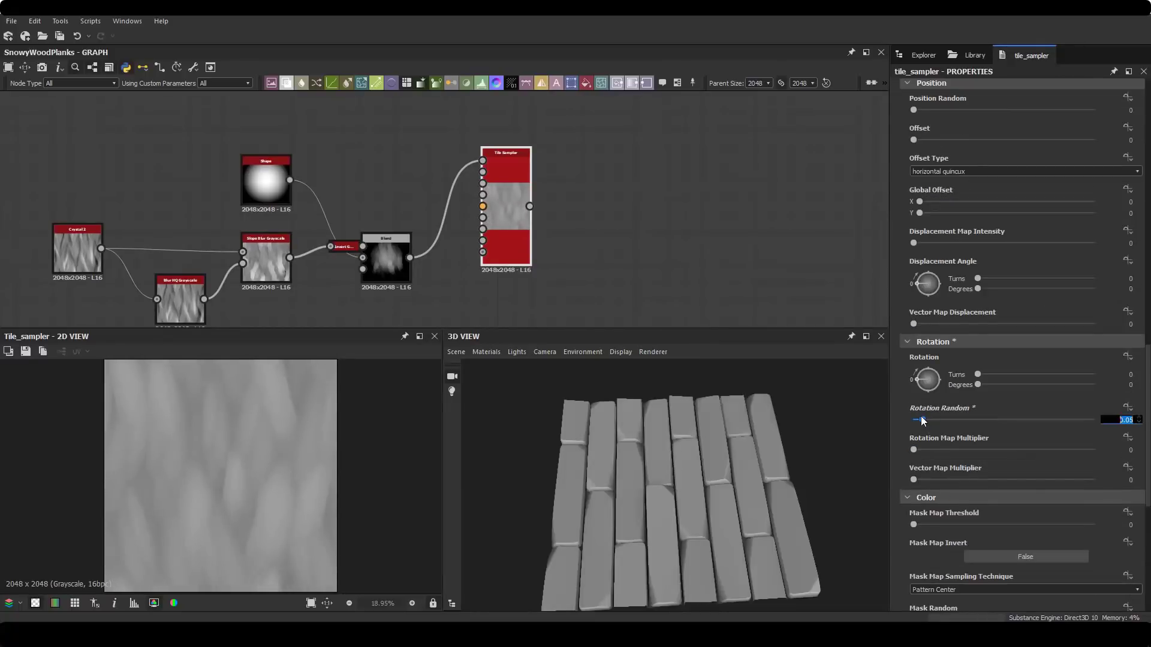
scroll(920, 416, down, 5)
drag(941, 549, 1012, 549)
Add a Levels node after the Tile Sampler and brighten the texture.
drag(529, 206, 629, 239)
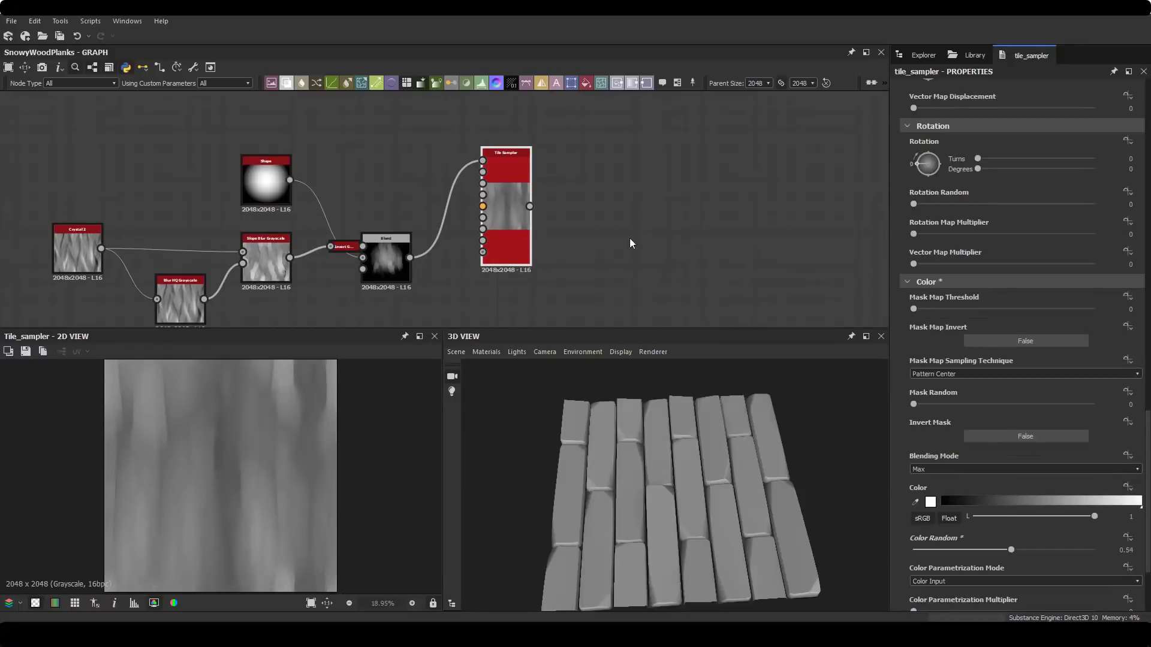
click(659, 372)
drag(1131, 357, 1113, 357)
drag(911, 357, 1001, 357)
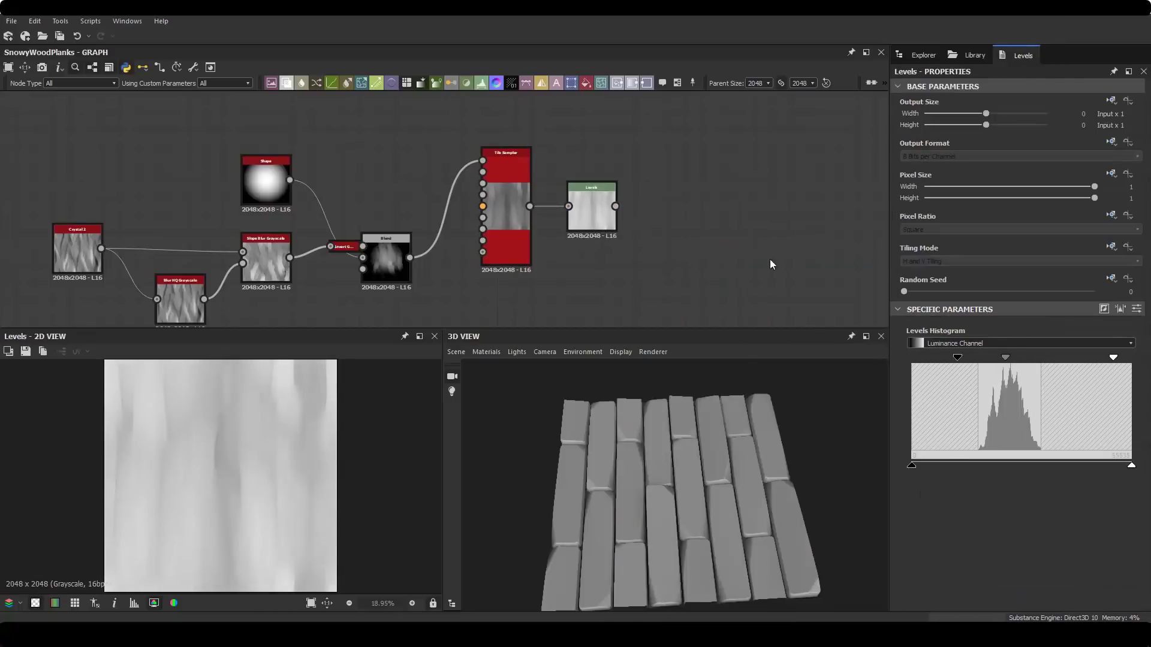
scroll(569, 203, up, 3)
scroll(569, 204, down, 3)
Raise the Directional Warp intensity and set its warp angle.
middle_drag(606, 229, 359, 156)
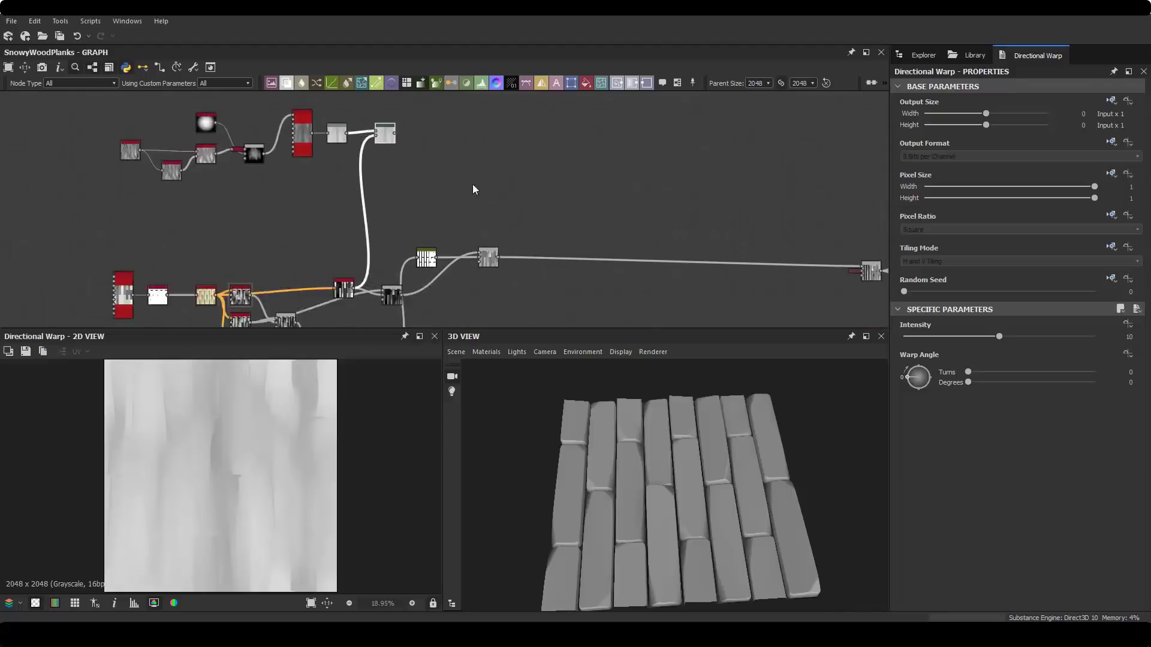
drag(998, 336, 1000, 336)
drag(968, 372, 1032, 372)
Multiply the warped streak texture onto the planks with a new Blend node.
key(space)
text(b)
click(590, 277)
drag(358, 101, 540, 277)
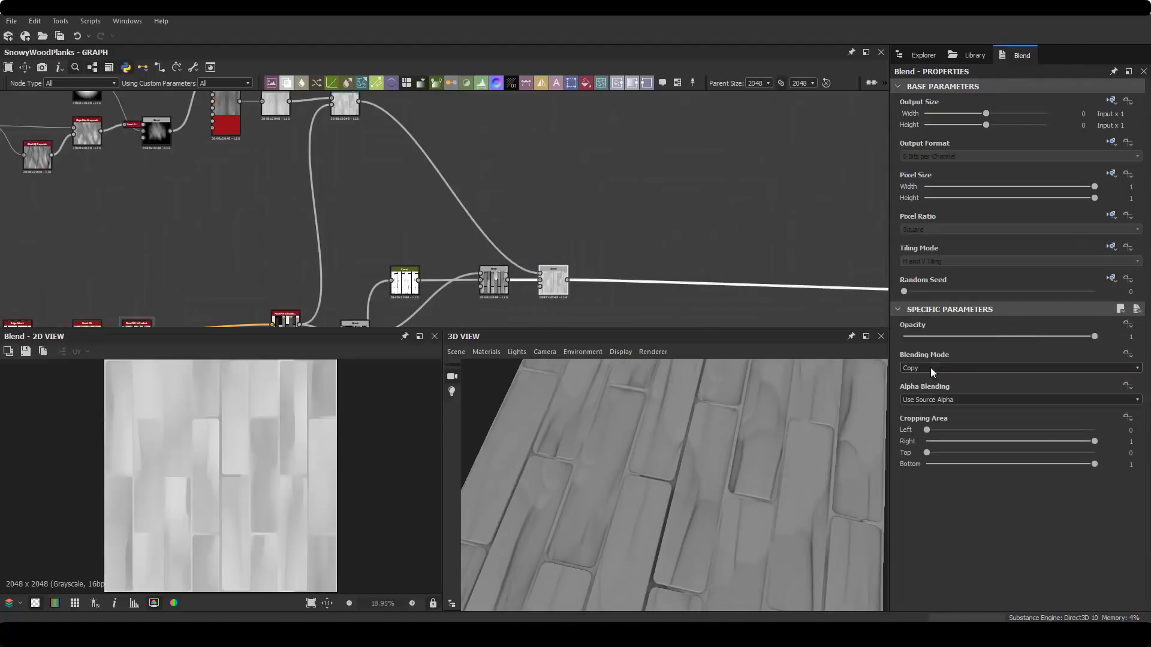
click(930, 368)
click(930, 403)
scroll(469, 178, up, 3)
drag(468, 179, 569, 179)
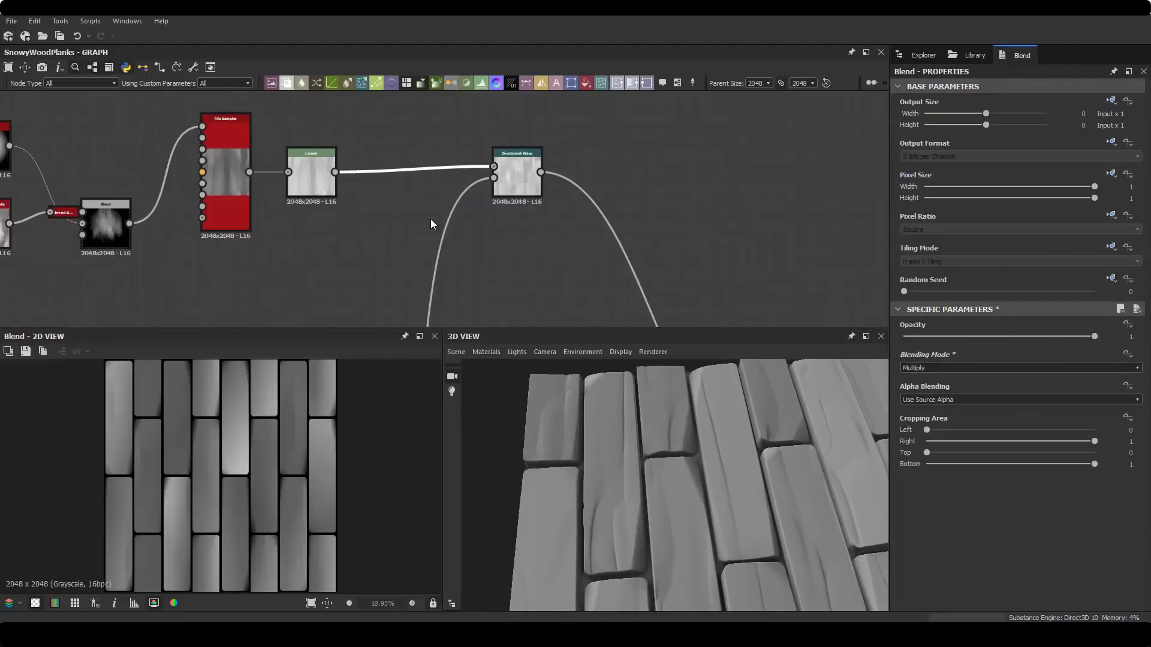
Drive a Slope Blur Grayscale with Clouds 2 noise stretched to 256x64.
key(space)
text(slope)
key(space)
text(Clou)
click(365, 276)
drag(335, 240, 408, 178)
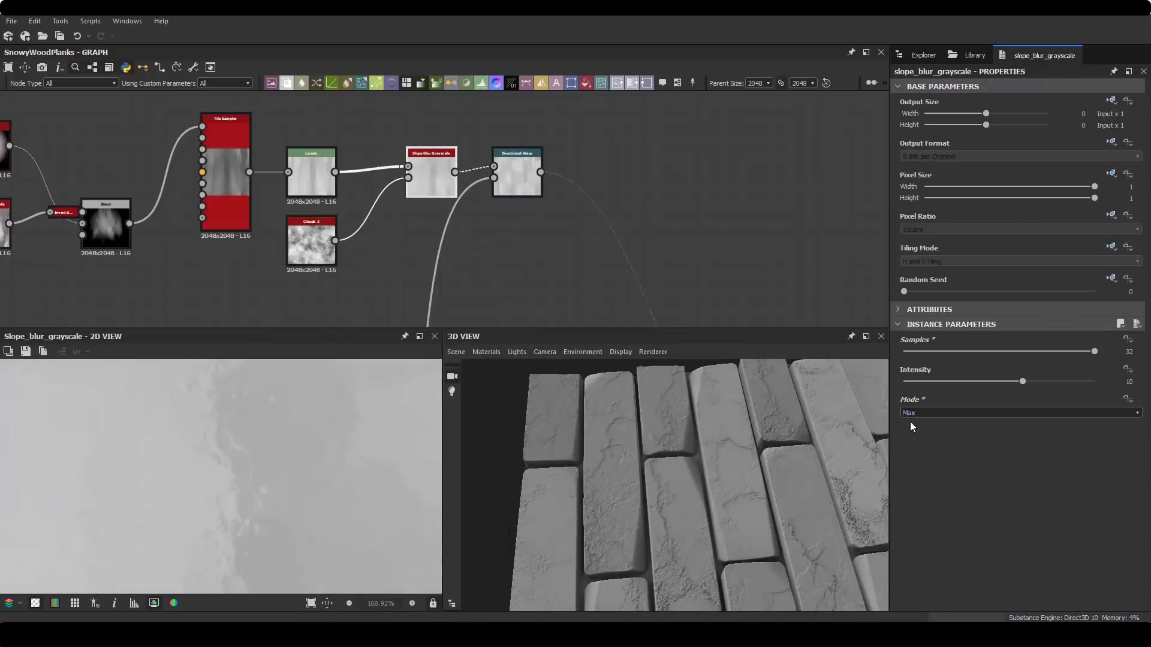
mouse_move(986, 125)
mouse_down()
mouse_move(955, 125)
mouse_move(974, 110)
mouse_up()
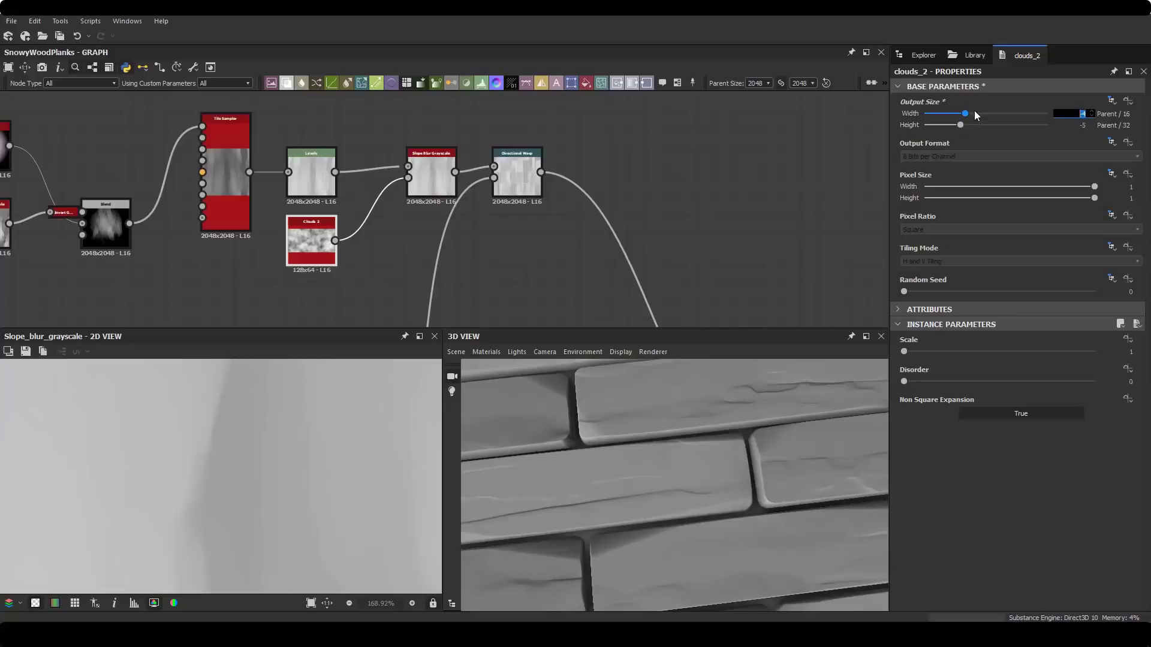
mouse_move(600, 473)
mouse_down()
mouse_move(713, 409)
mouse_move(597, 426)
mouse_move(648, 456)
mouse_move(702, 449)
mouse_up()
Wrap the selected plank nodes in a new frame.
right_click(700, 444)
click(727, 501)
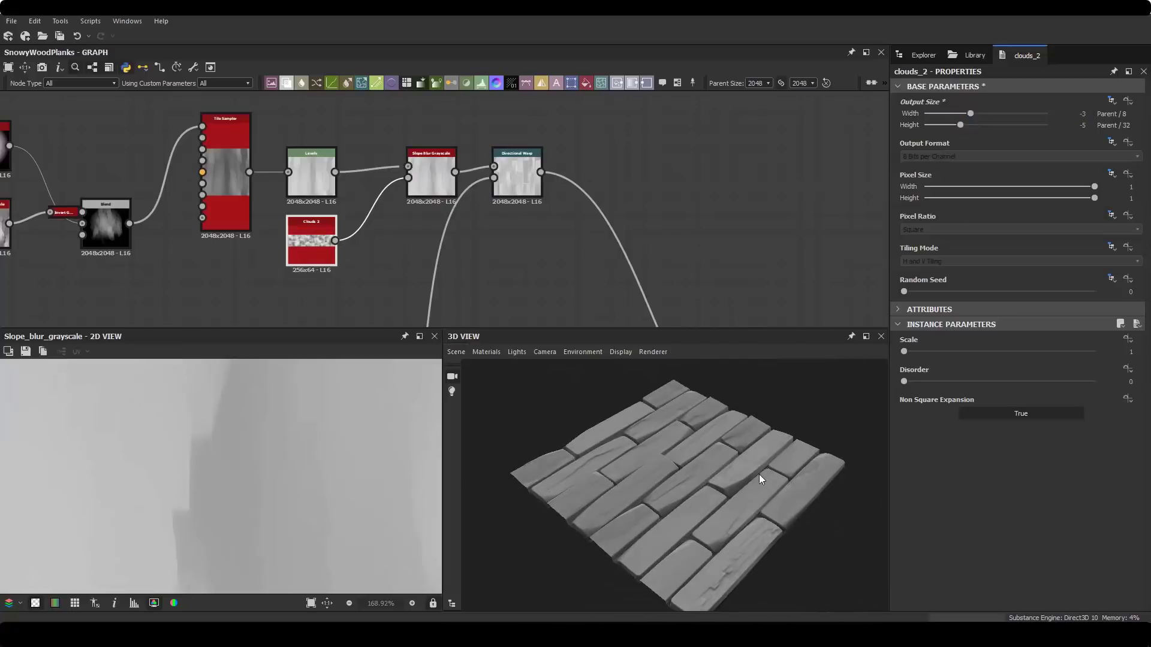
scroll(563, 229, down, 5)
click(563, 229)
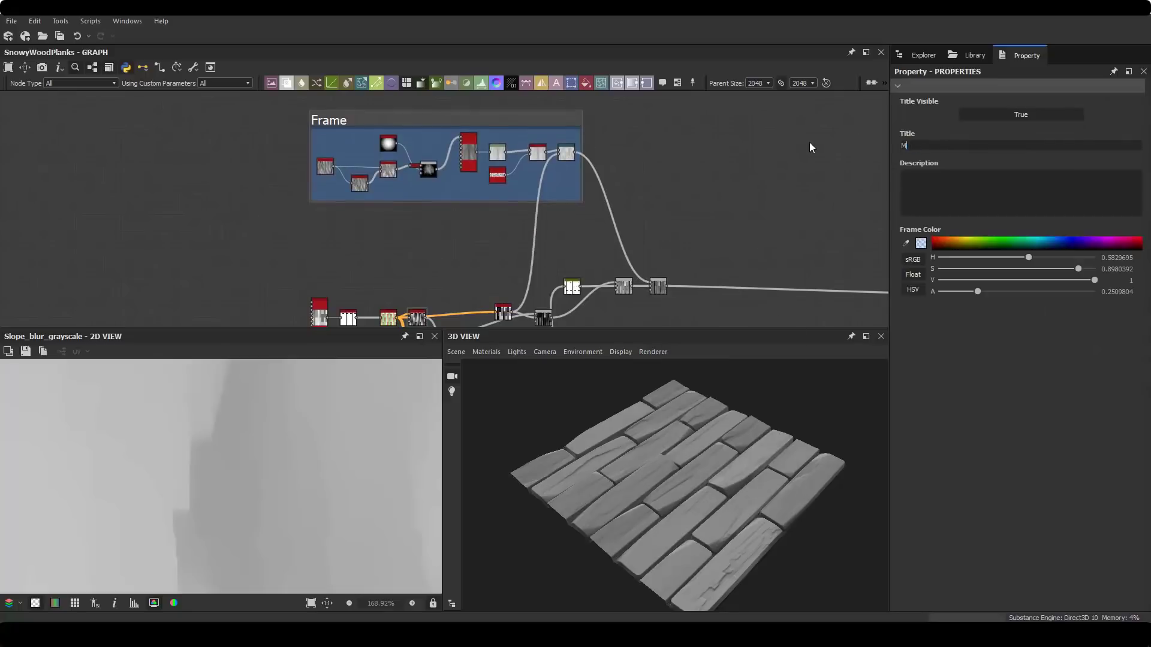
Title the frame BaseShape and orbit the preview so planks run vertically.
scroll(632, 275, up, 1)
drag(635, 225, 676, 224)
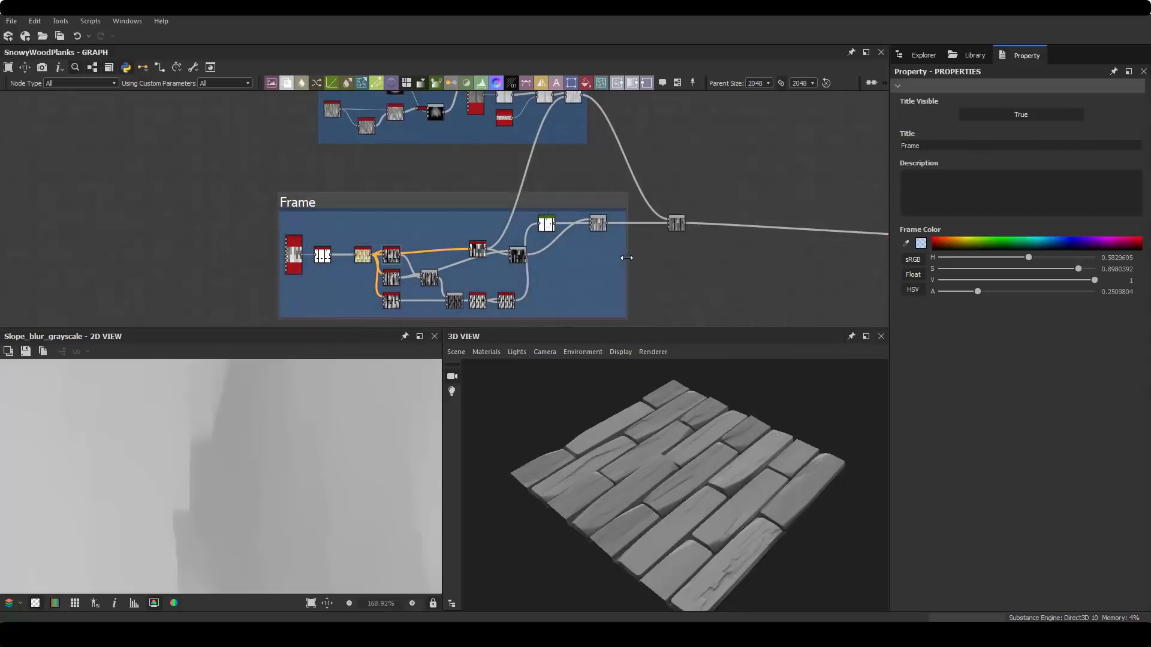
text(BaseShape)
key(Return)
alt+drag(774, 429, 711, 369)
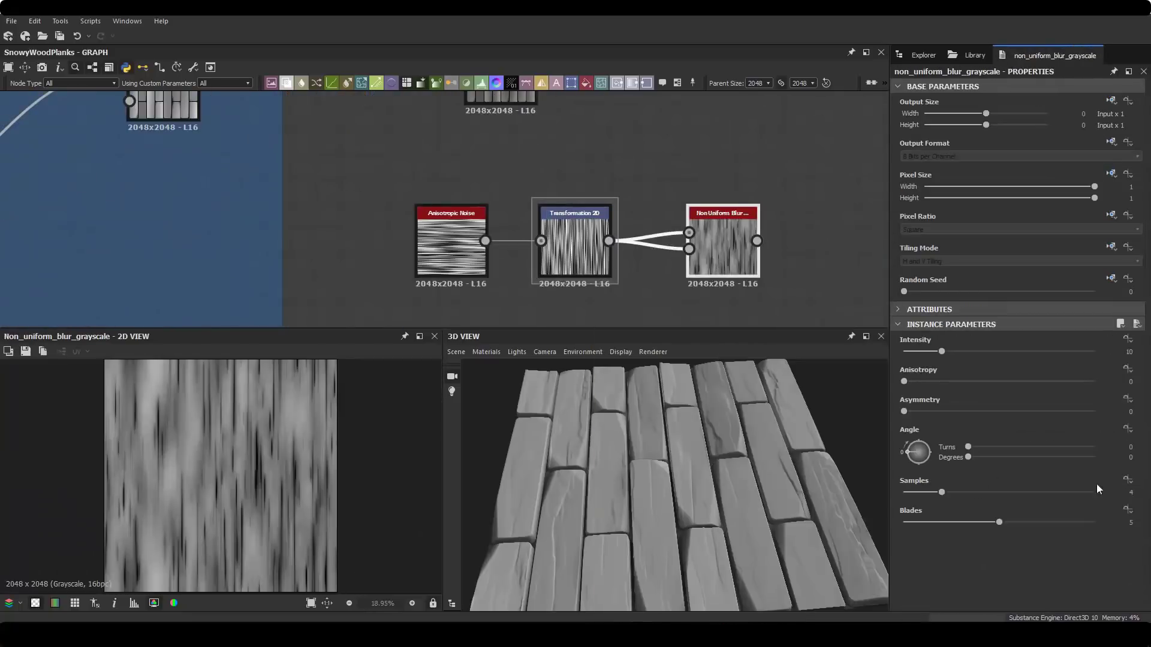
Set the grain Non Uniform Blur anisotropy to 0.39, adjust its angle, and attach Levels.
drag(980, 386, 976, 380)
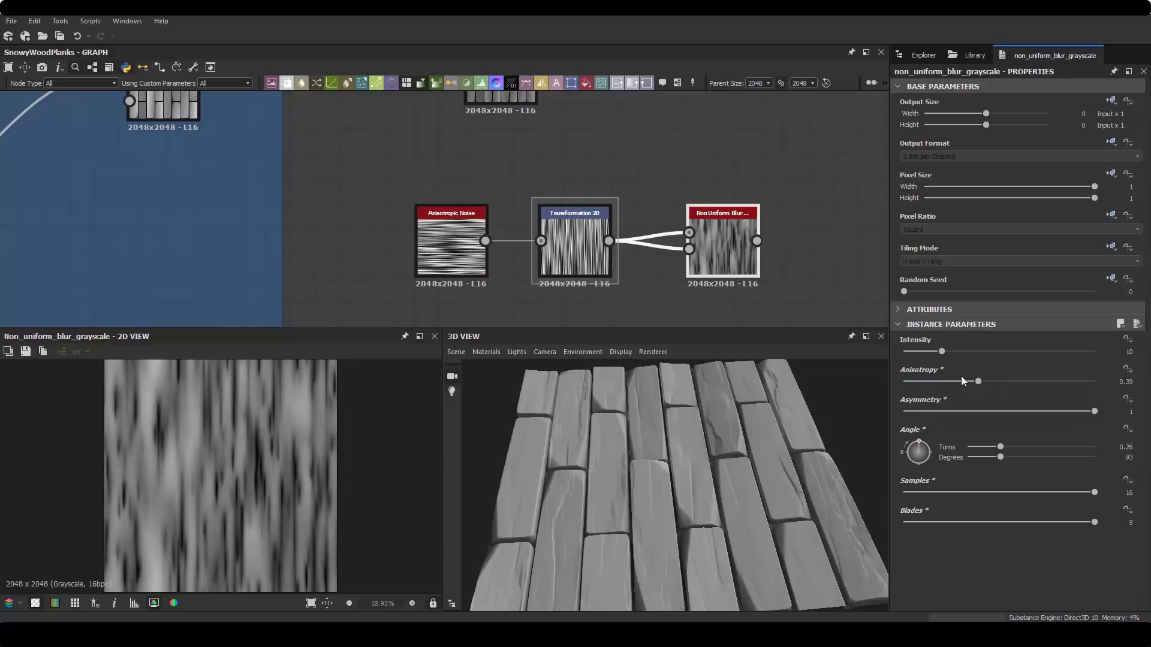
drag(1000, 457, 1026, 458)
scroll(266, 474, up, 5)
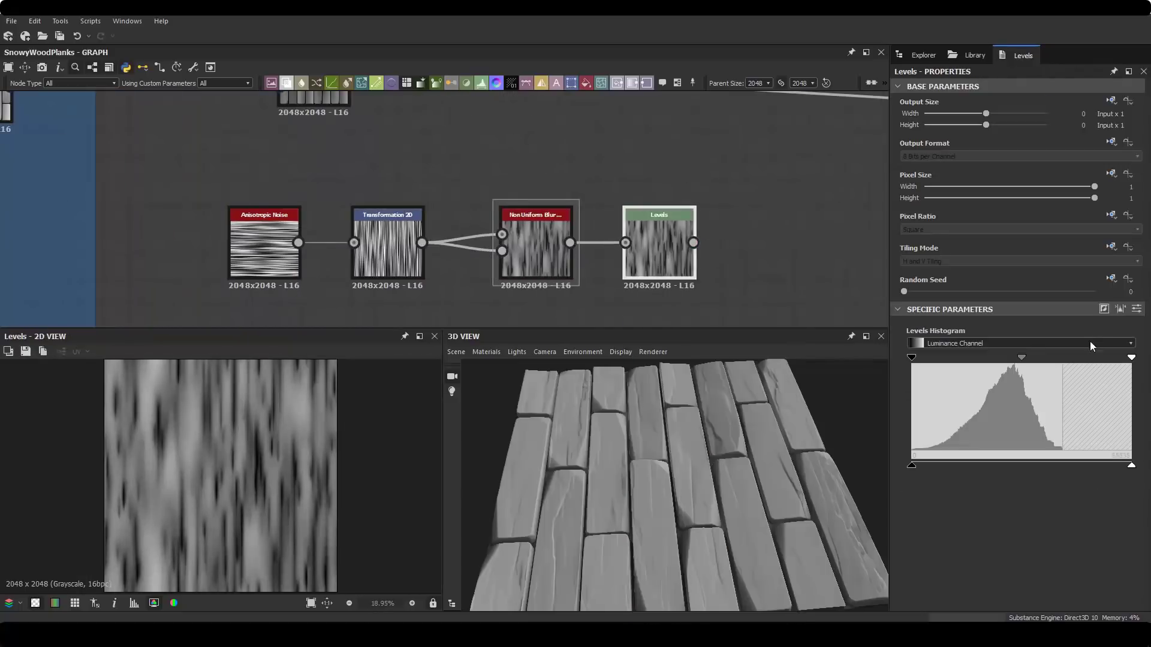
drag(1131, 357, 913, 352)
click(743, 246)
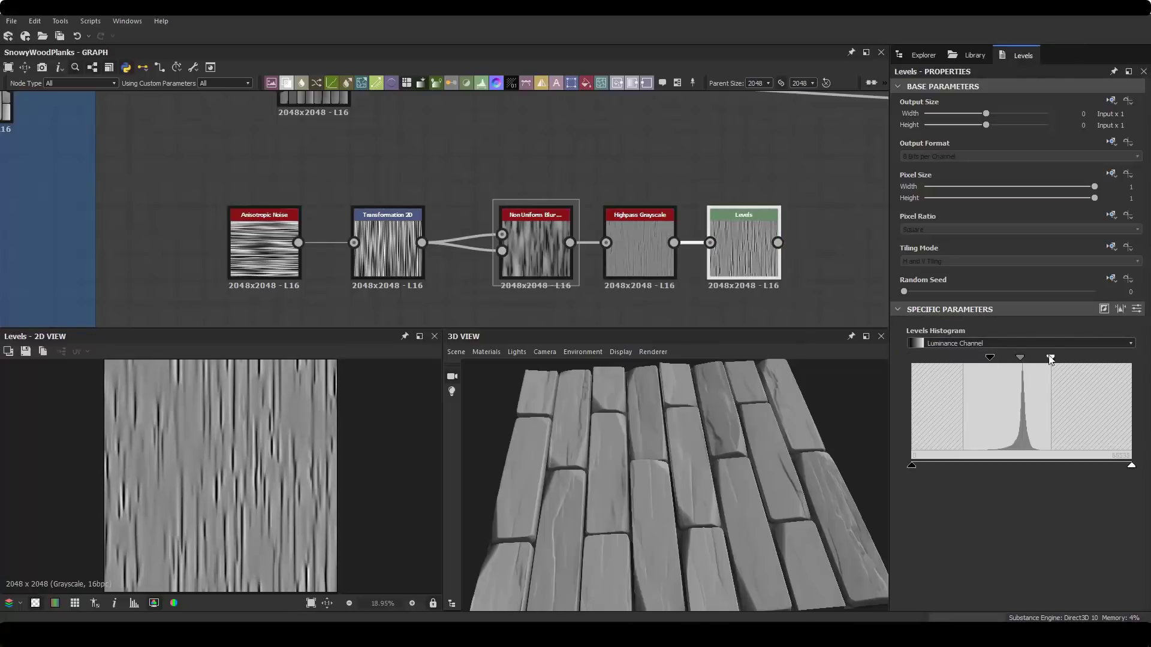
scroll(688, 241, down, 1)
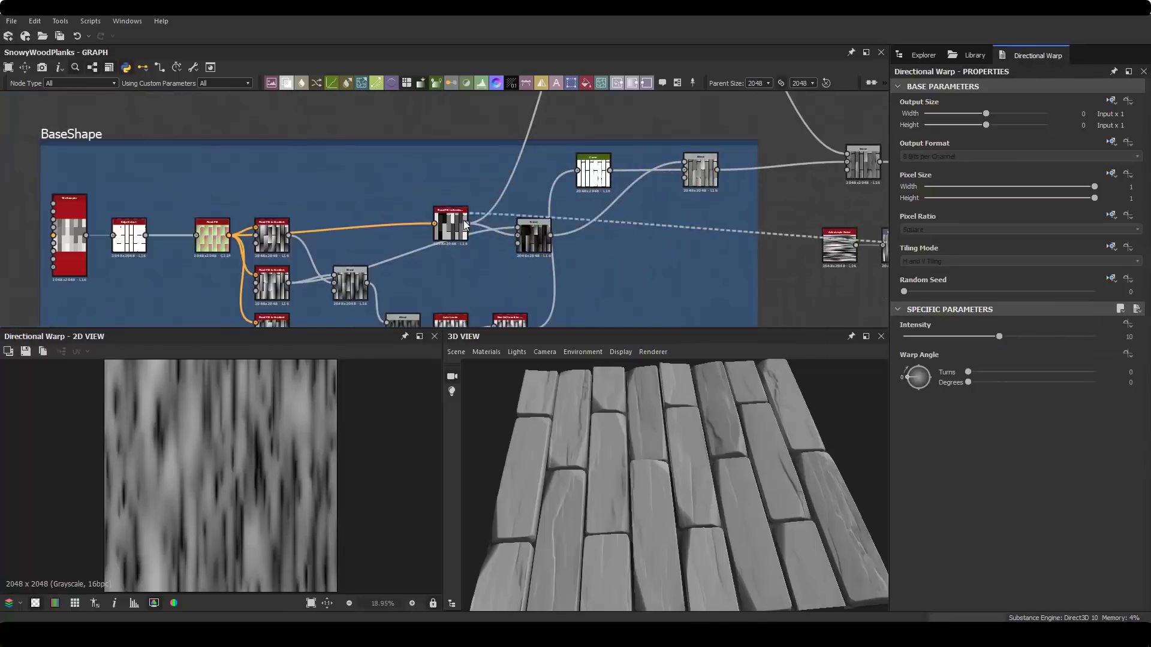
Raise the Directional Warp intensity to 250 and lower the Multiply Blend opacity to 0.06.
drag(911, 337, 998, 337)
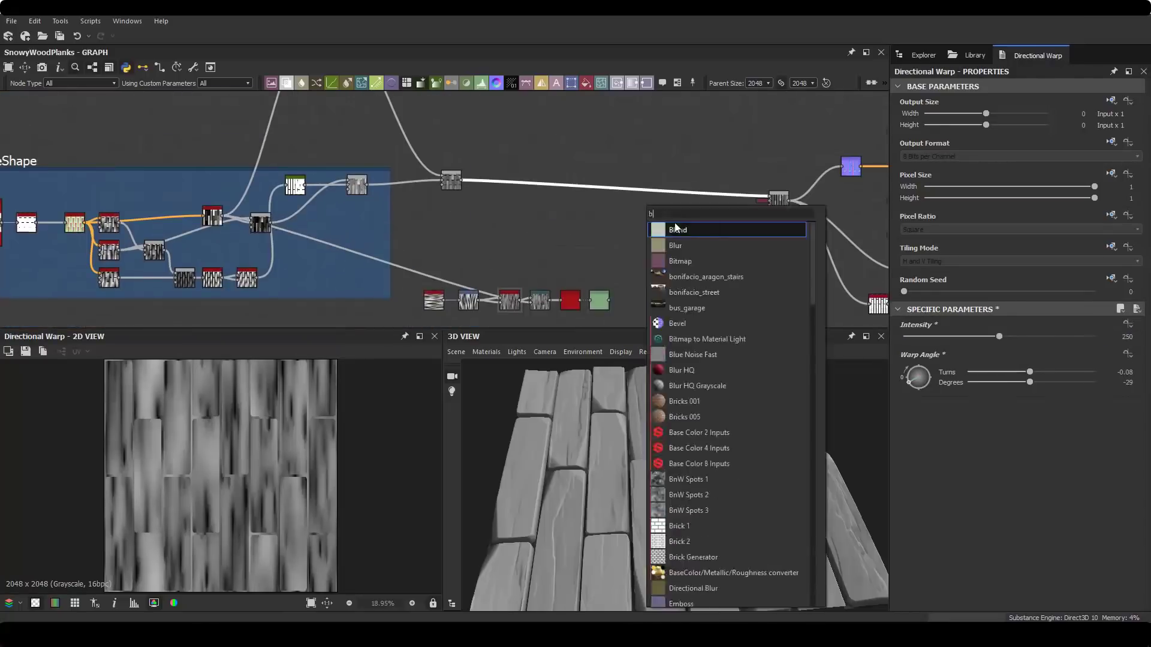
click(620, 175)
drag(924, 339, 914, 337)
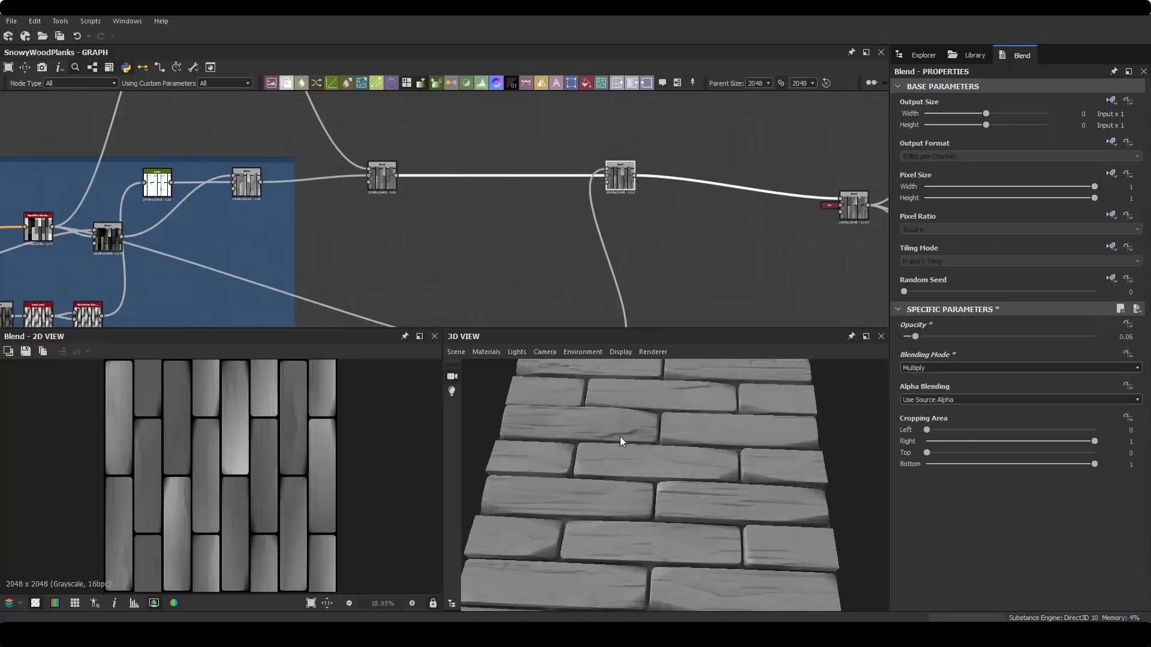
scroll(699, 217, up, 2)
Add a Directional Warp after the Non Uniform Blur, with Perlin Noise driving its intensity.
key(space)
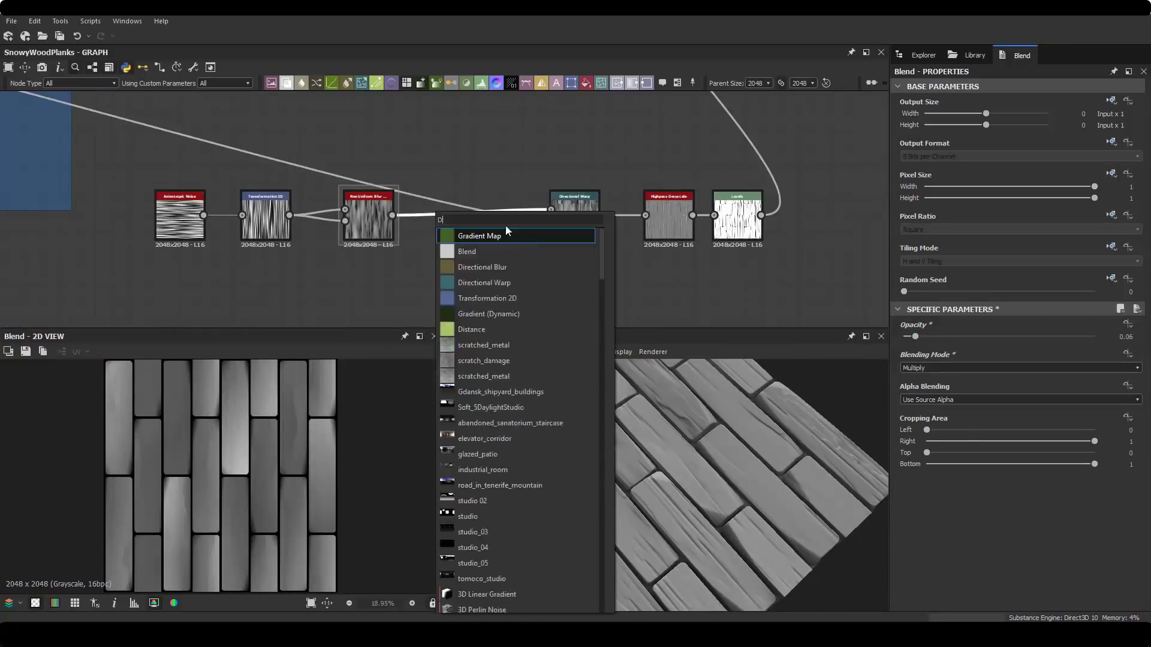
click(505, 236)
click(477, 195)
key(space)
click(539, 282)
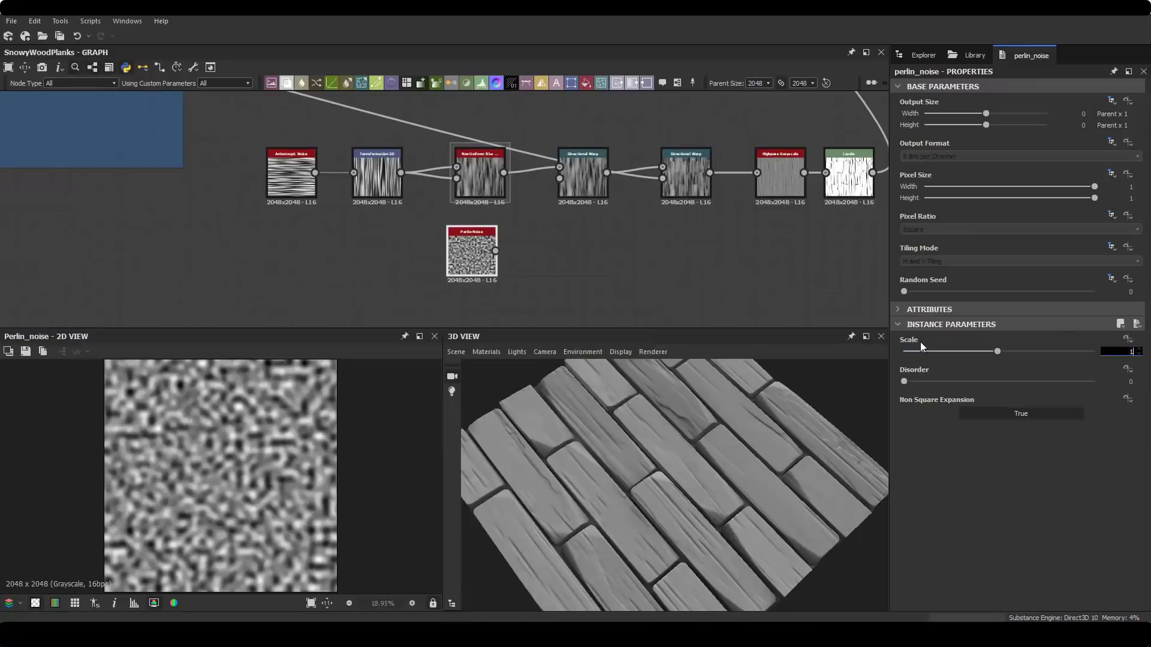
drag(495, 251, 560, 178)
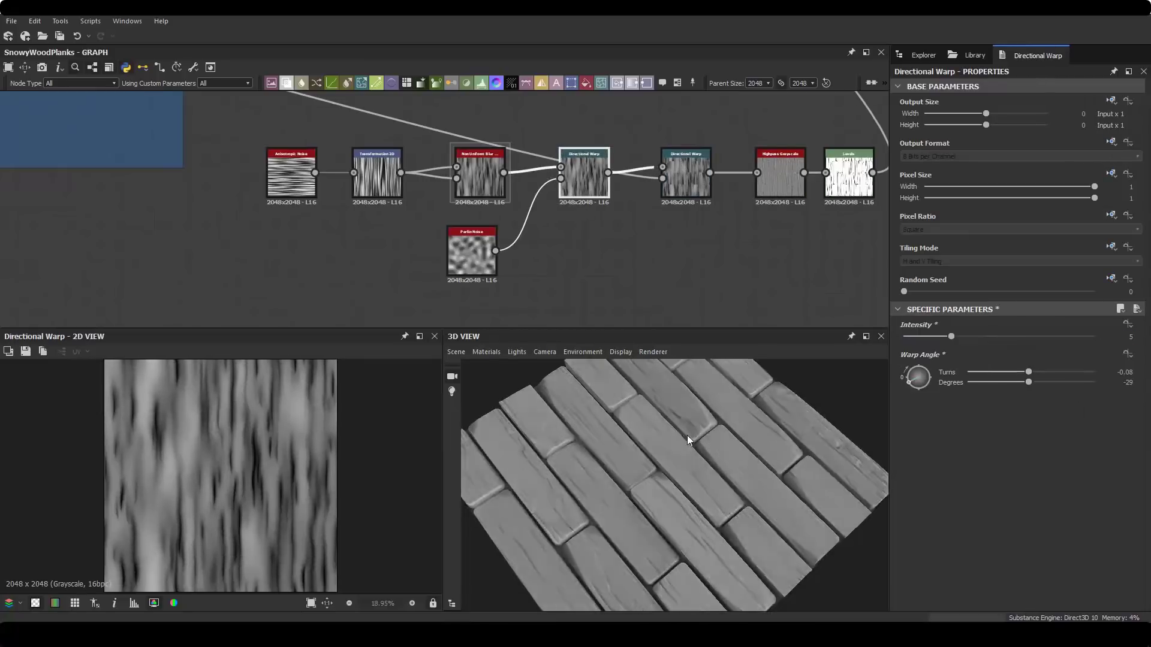
Shift the Levels midtone to darken the grain, checking the plank plane preview.
middle_drag(779, 252, 596, 262)
double_click(666, 183)
drag(999, 358, 1005, 358)
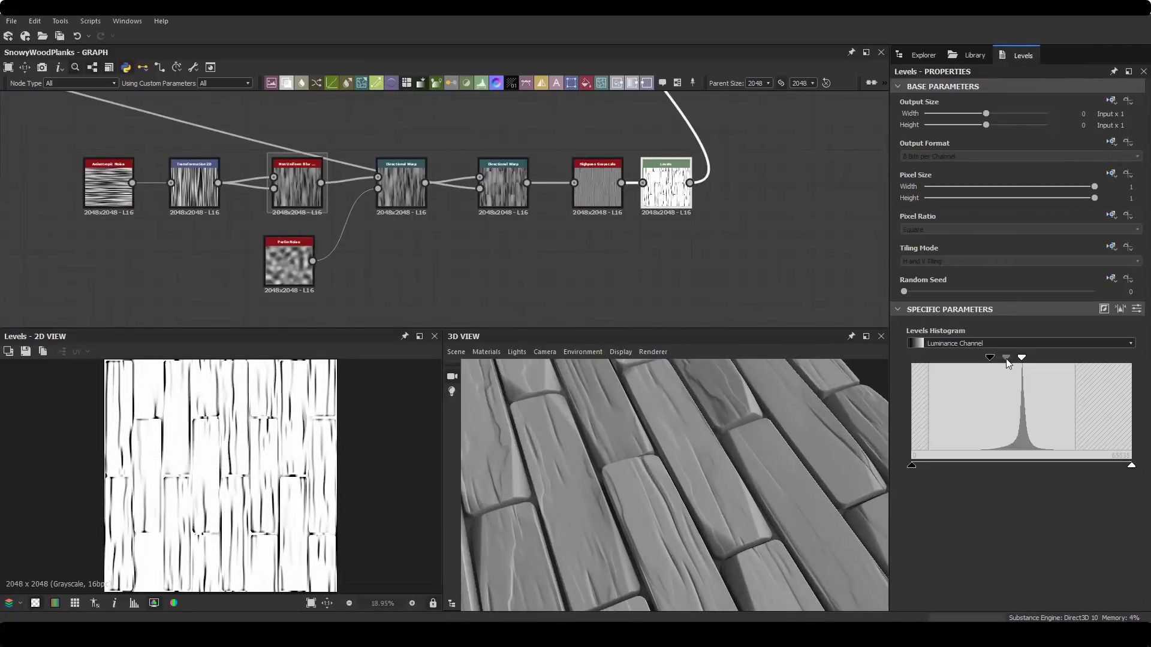
scroll(802, 444, down, 3)
drag(802, 445, 633, 476)
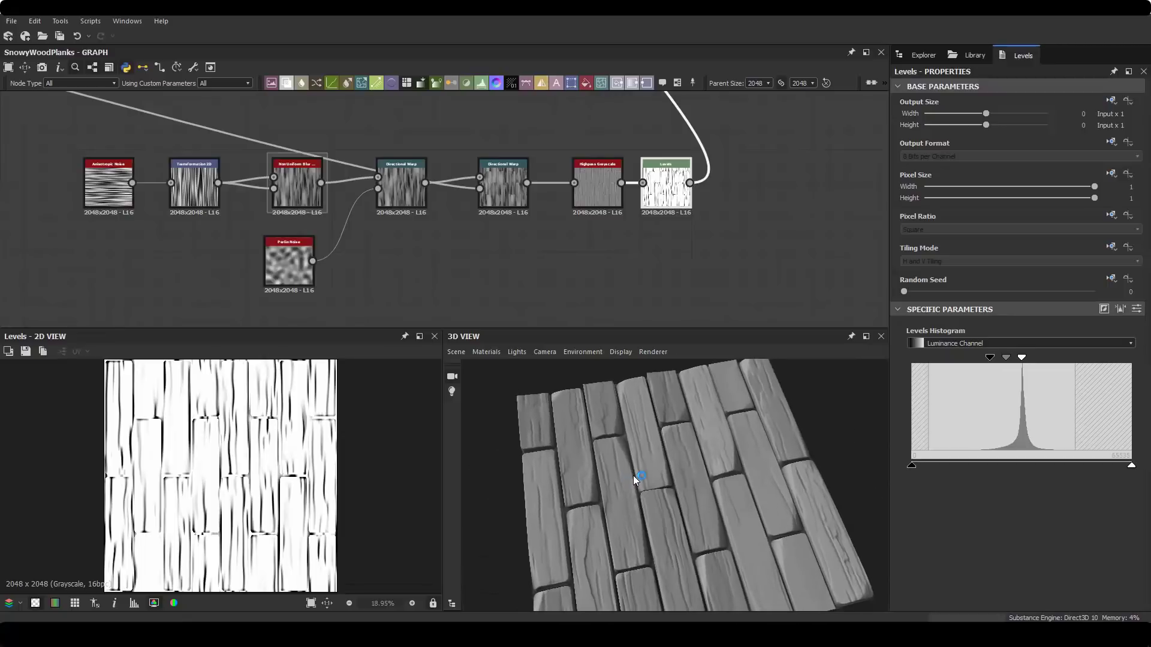
Frame the lower grain node chain and title the frame Micro.
key(f)
right_click(626, 269)
click(660, 299)
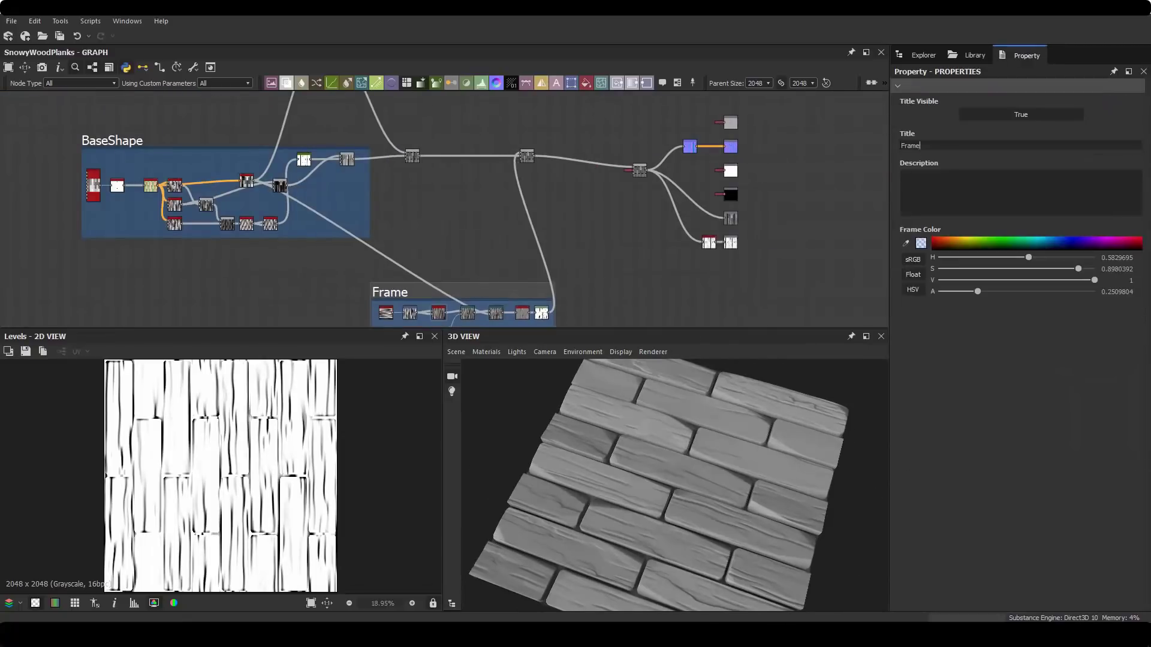
text(Microf)
scroll(471, 157, up, 4)
key(space)
Add a Tile Sampler with 8x2 tiles, scale 7.95, scale random 0.47 and randomised positions.
click(617, 440)
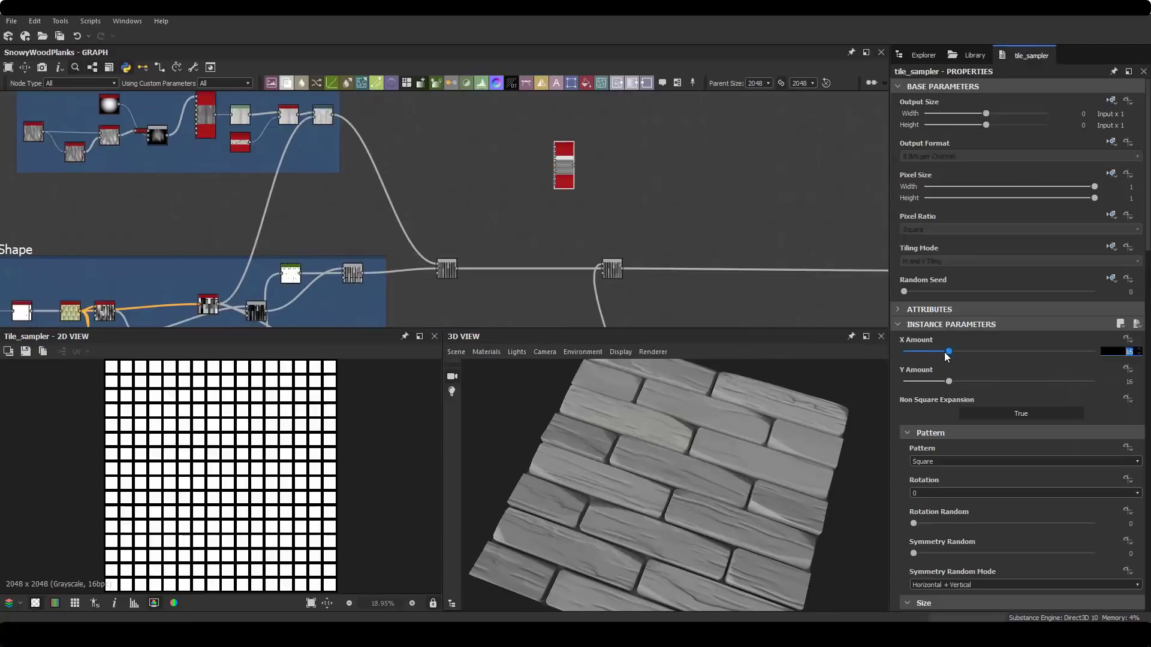
drag(911, 351, 936, 354)
scroll(989, 419, down, 5)
drag(931, 424, 1057, 425)
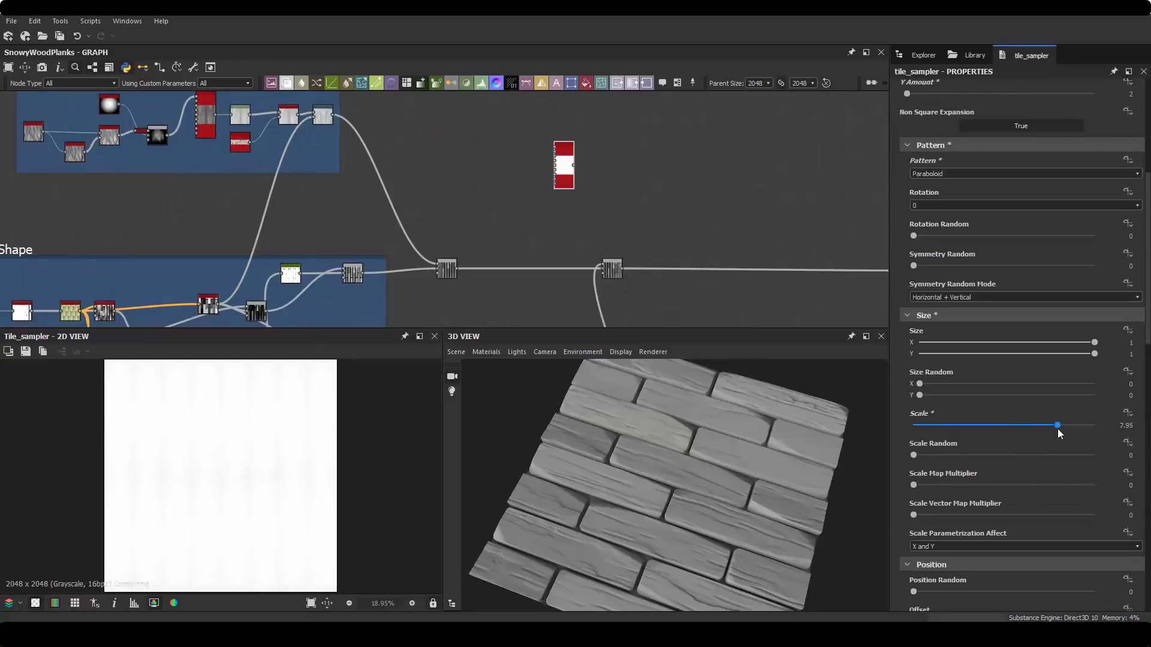
drag(913, 454, 997, 454)
scroll(989, 419, down, 3)
drag(913, 376, 1037, 376)
scroll(1019, 384, up, 10)
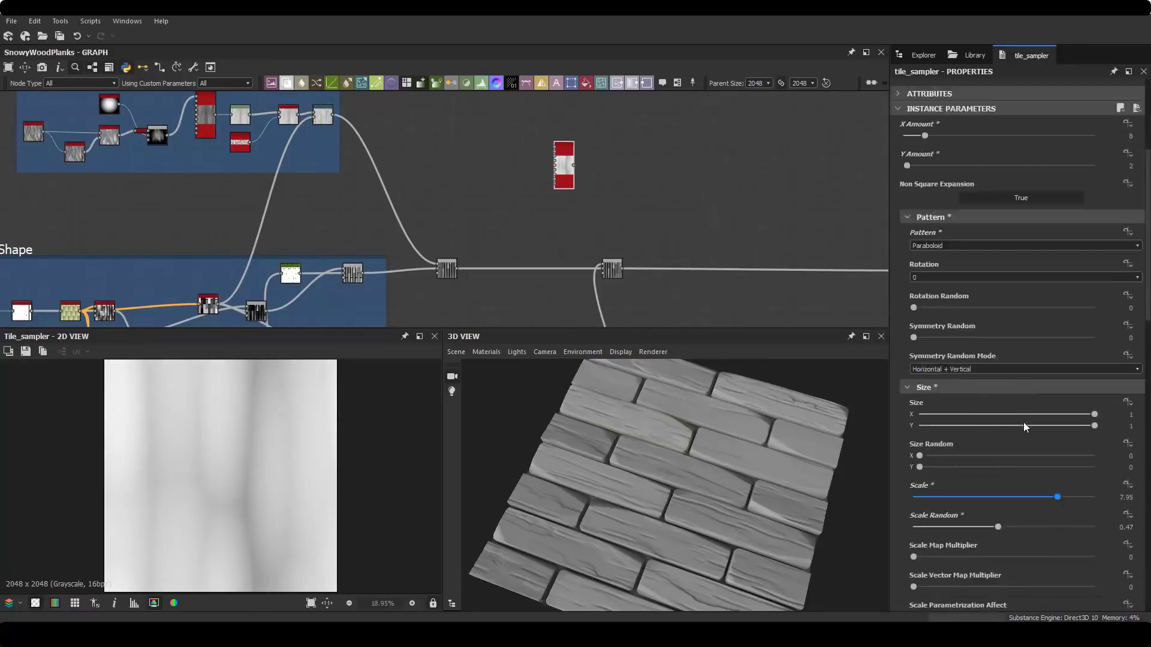
scroll(989, 384, up, 5)
mouse_move(910, 381)
mouse_down()
mouse_move(931, 382)
mouse_move(920, 352)
mouse_up()
Chain Quantize Grayscale, Edge Detect and a new Blend node after the Tile Sampler.
key(space)
text(quantize)
key(Return)
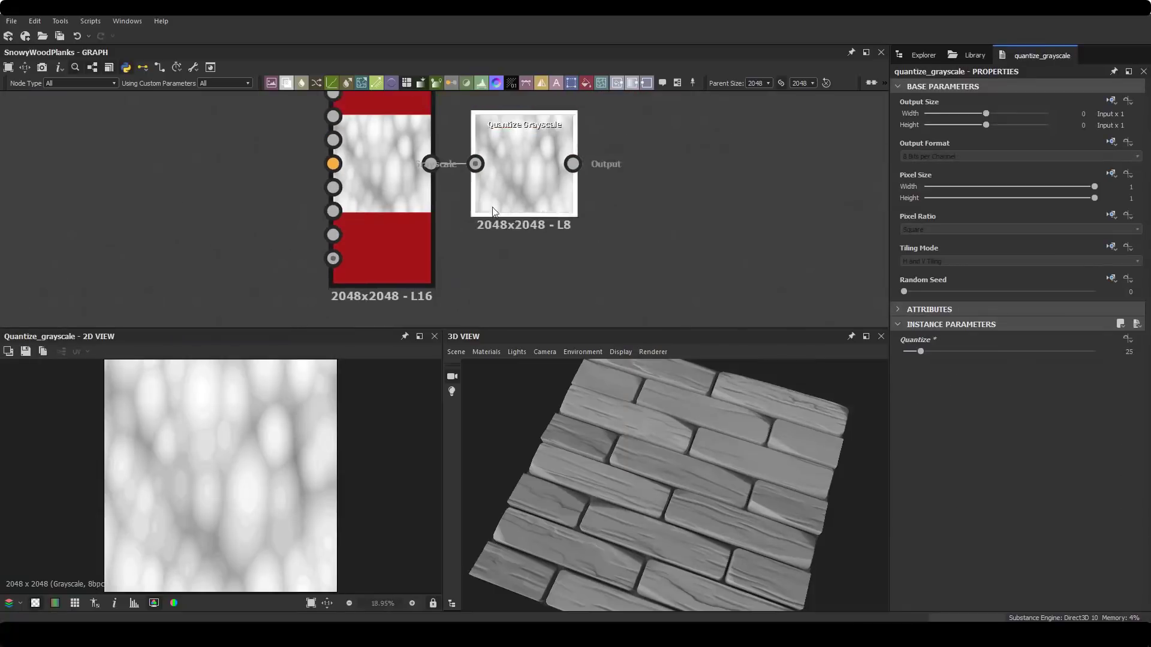
scroll(486, 224, down, 1)
scroll(527, 264, up, 2)
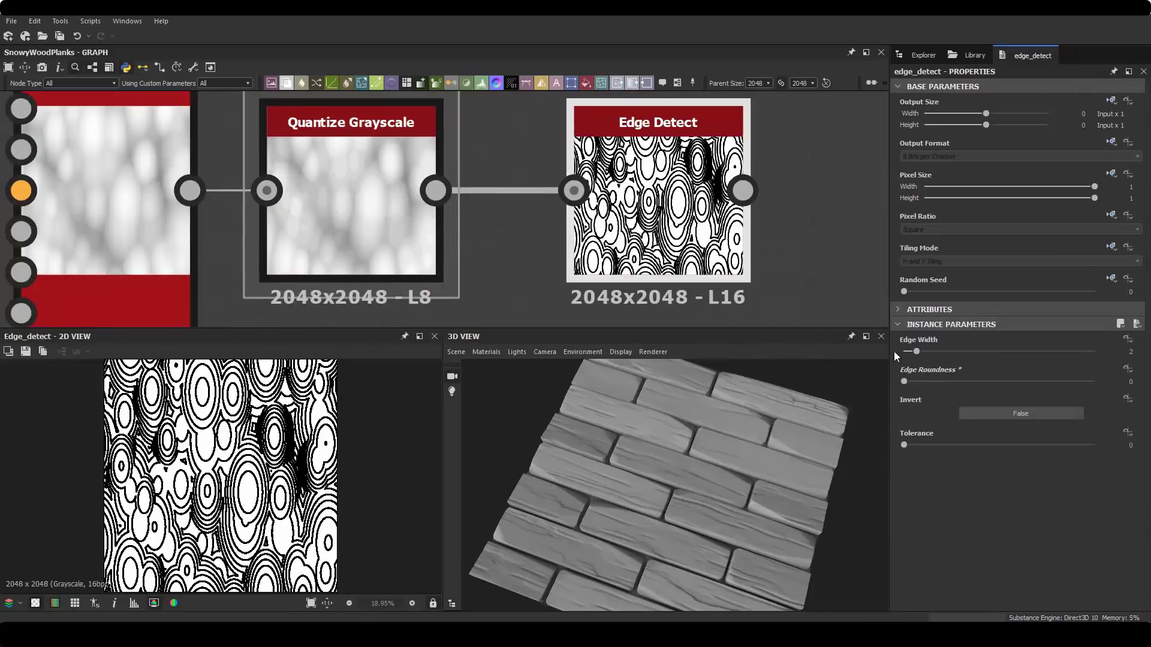
click(908, 351)
scroll(671, 232, up, 2)
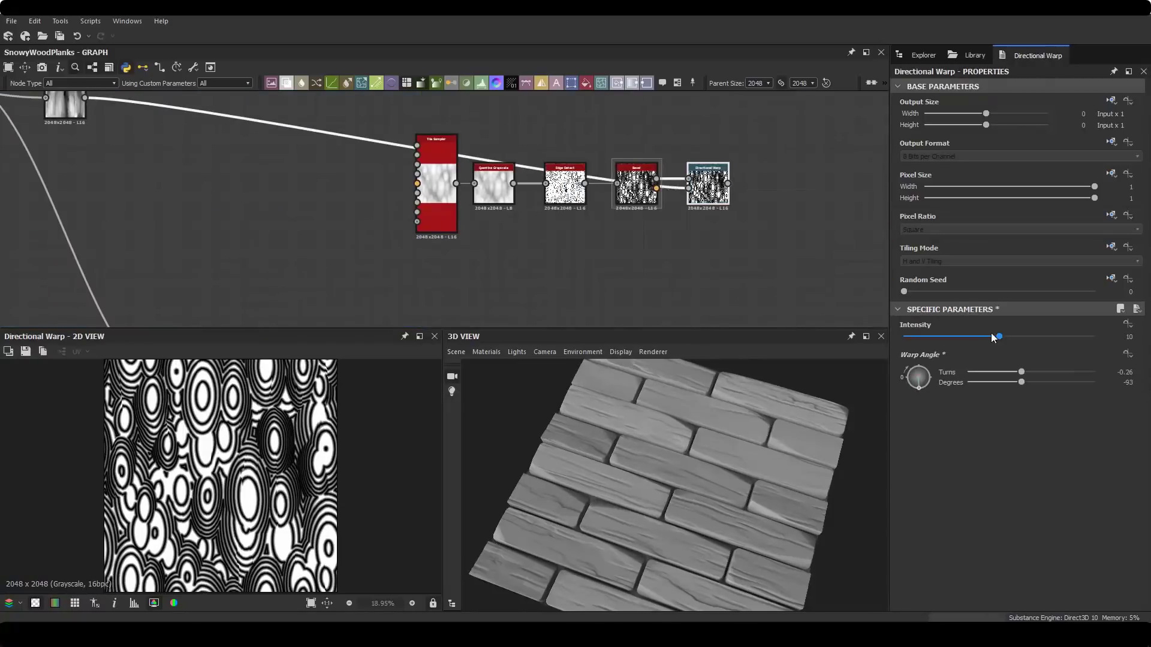
scroll(312, 441, up, 3)
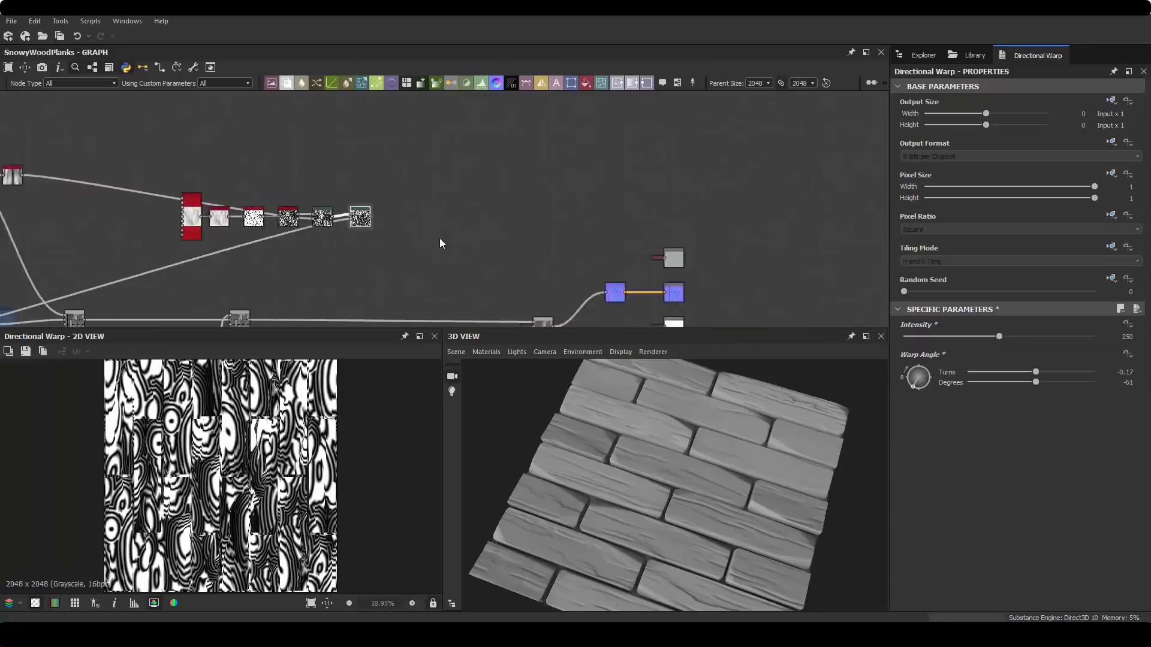
text(b)
key(Return)
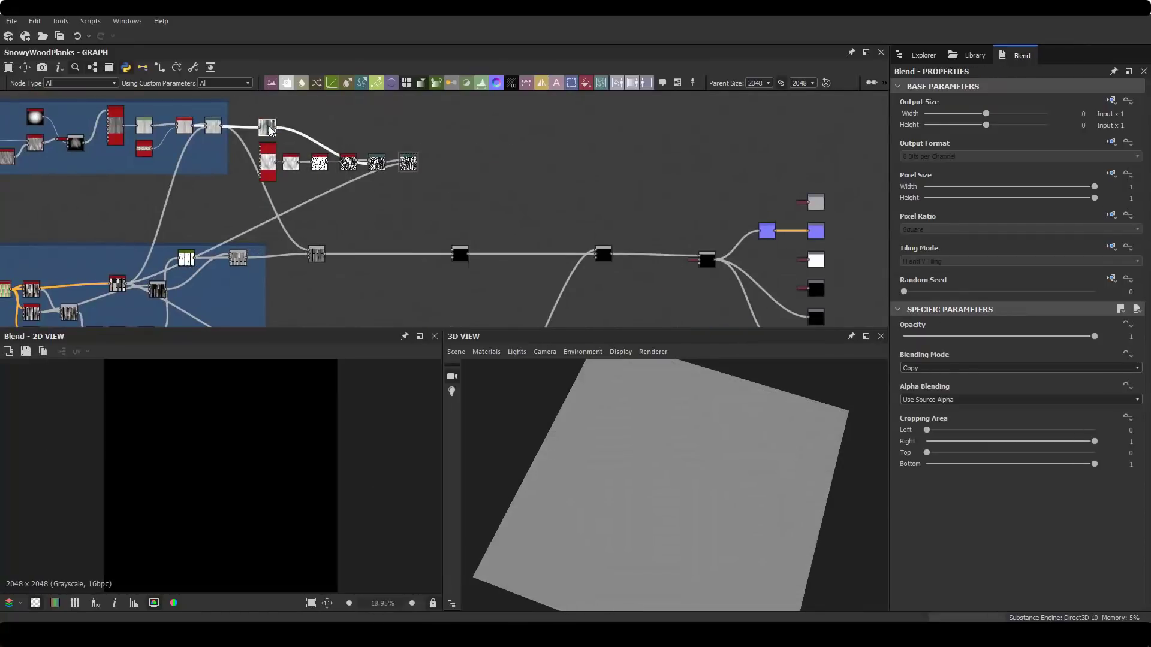
Switch the blend mode to Subtract and inspect the planks on the plane and cylinder previews.
click(906, 367)
click(915, 393)
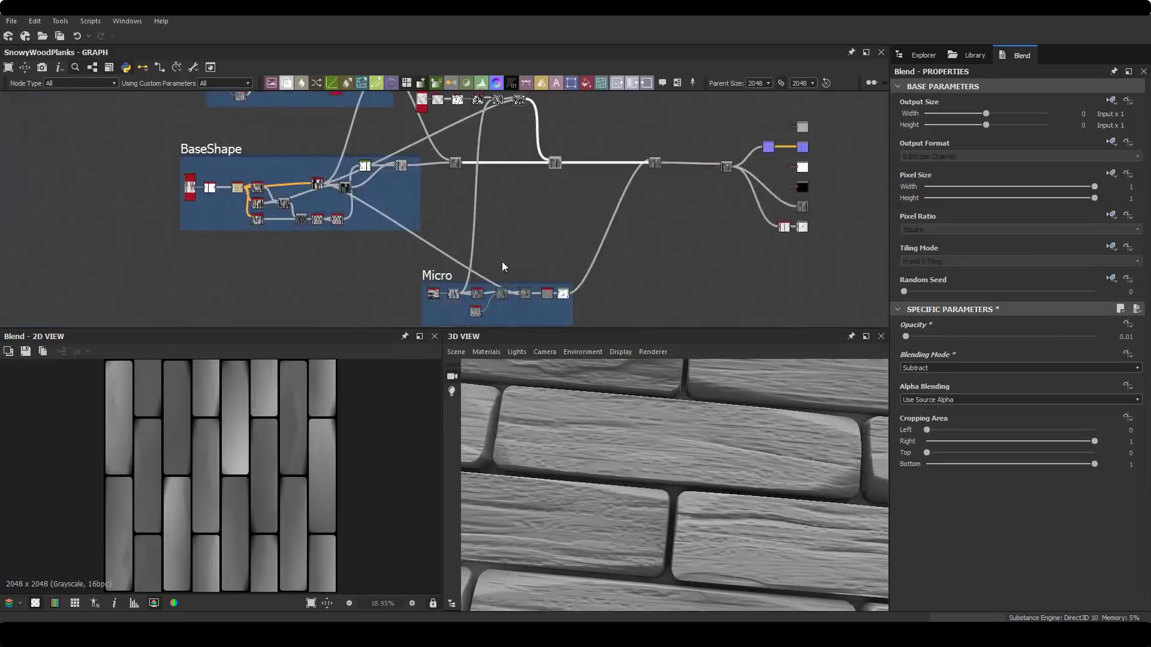
mouse_move(700, 441)
mouse_down()
mouse_move(688, 432)
mouse_move(796, 444)
mouse_up()
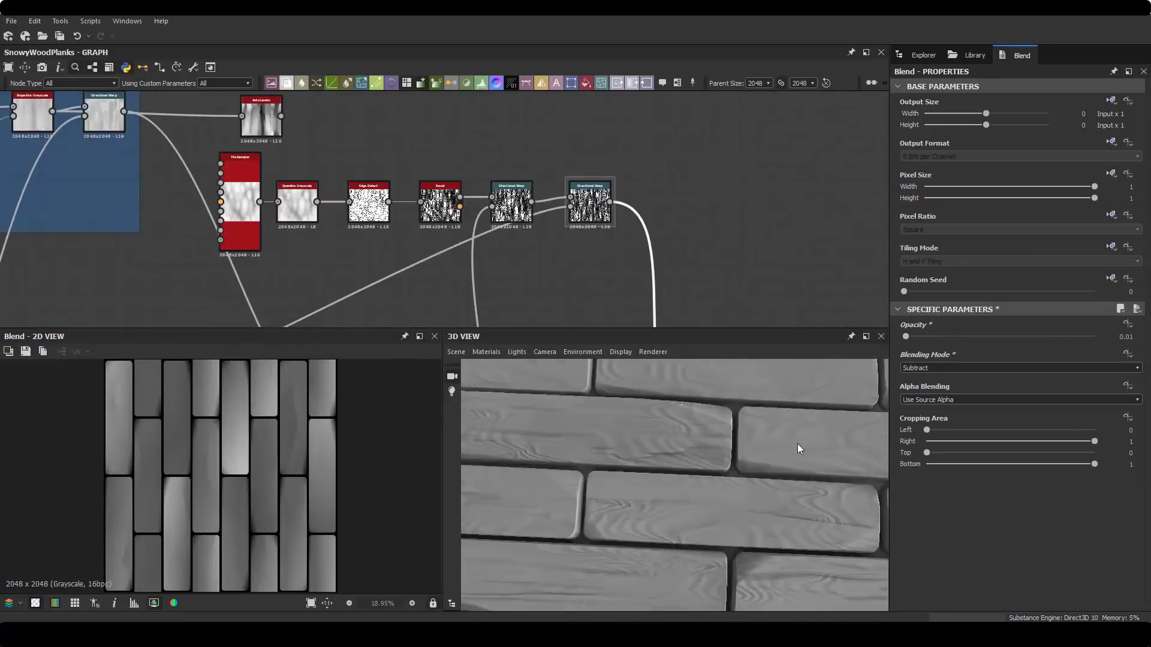
drag(688, 441, 655, 513)
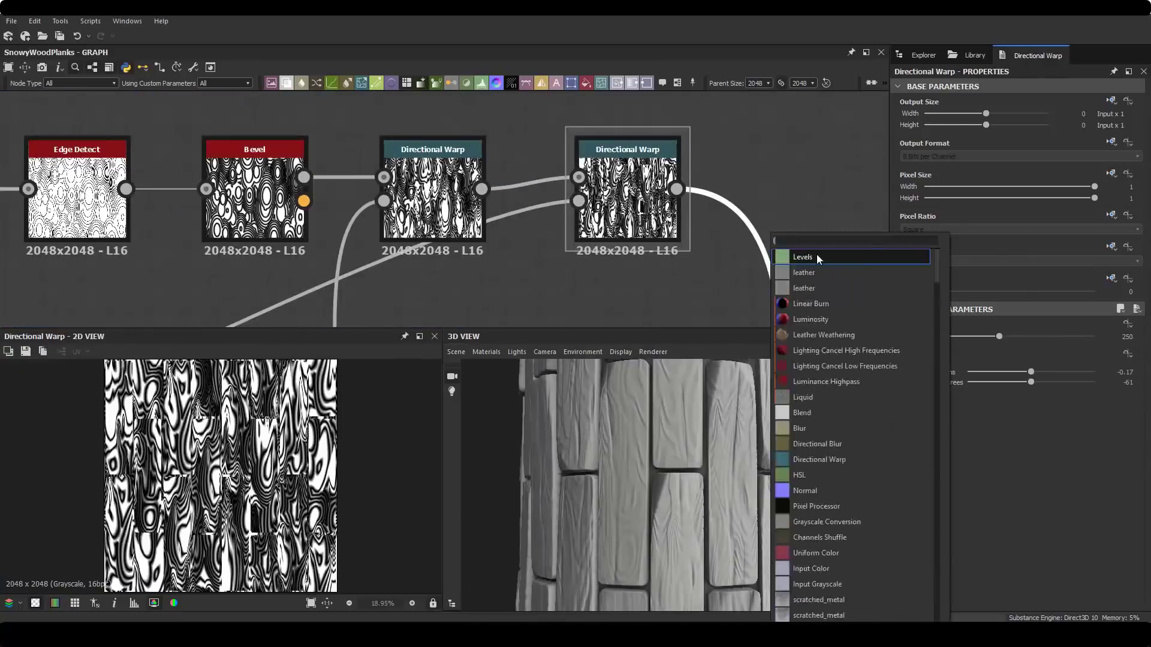
mouse_move(1021, 358)
mouse_down()
mouse_move(962, 364)
mouse_move(1090, 357)
mouse_up()
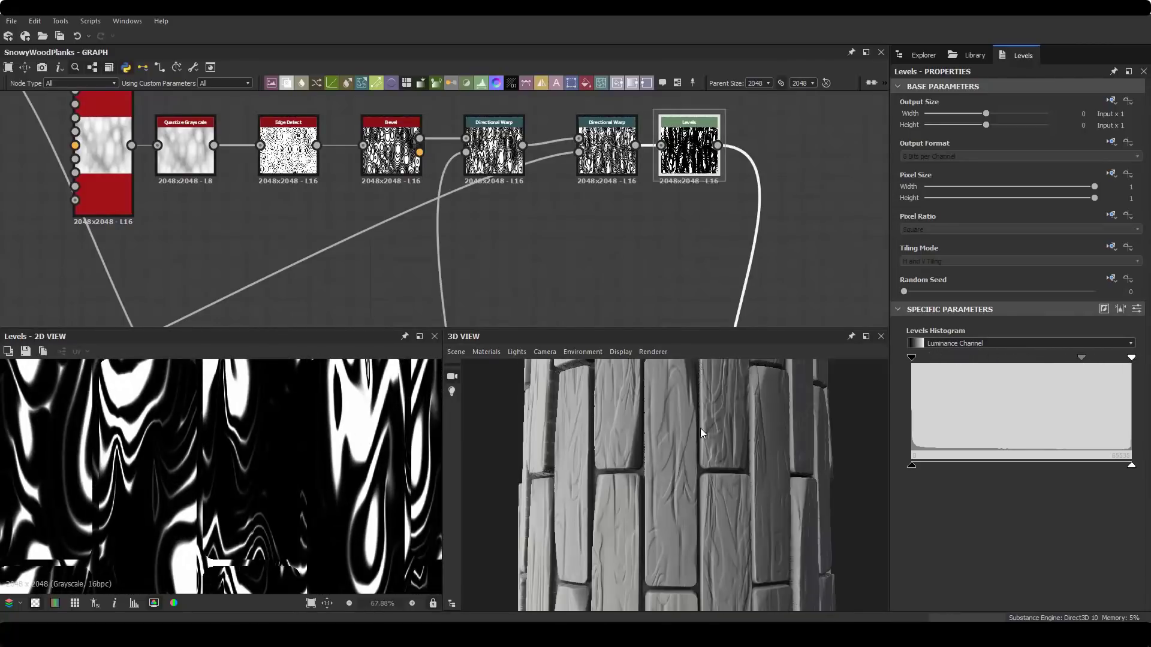
key(ctrl+z)
Increase the distance on the ring chain's Bevel node.
scroll(702, 426, down, 5)
click(493, 144)
scroll(729, 430, up, 5)
scroll(728, 430, down, 5)
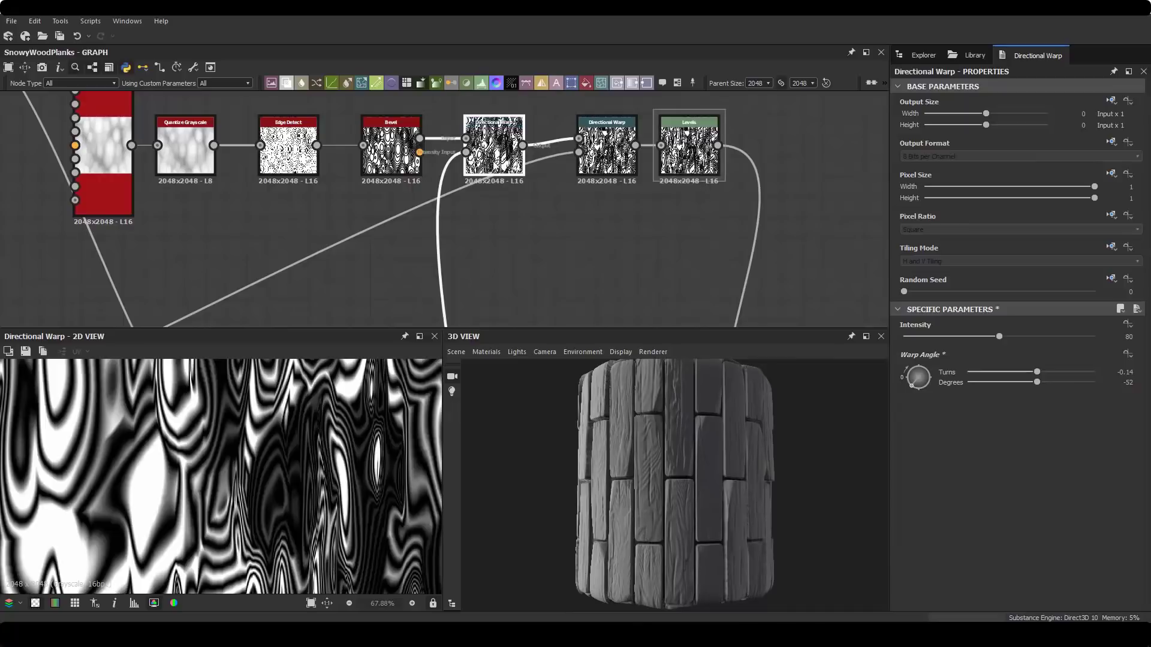
click(391, 147)
drag(998, 351, 1001, 353)
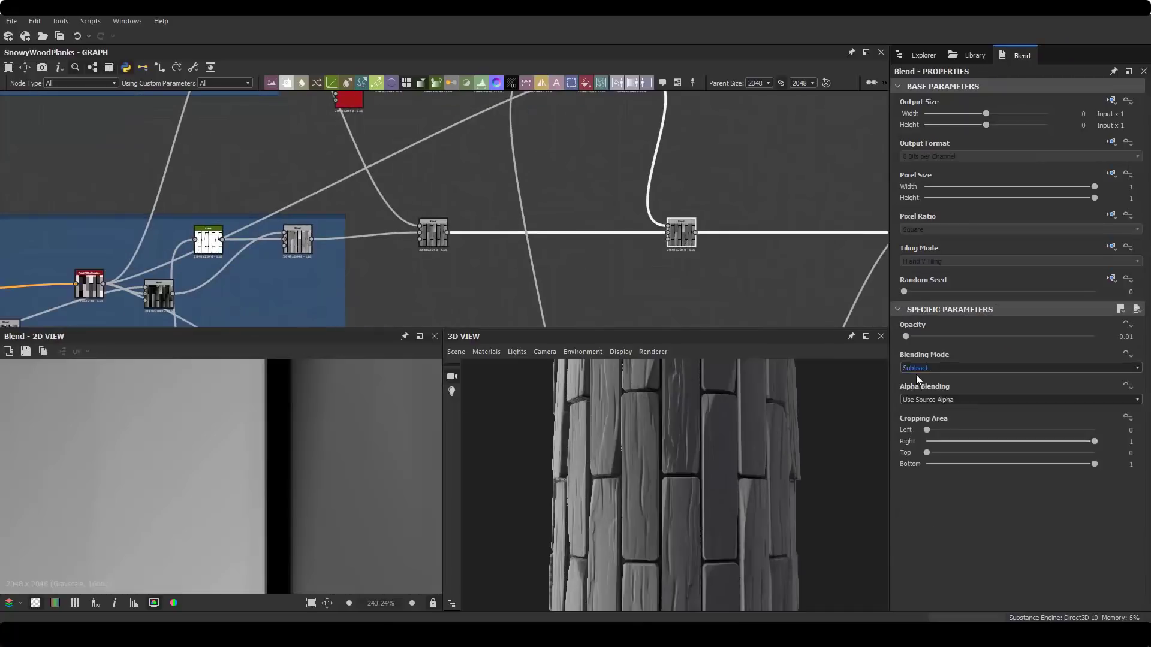
scroll(714, 427, up, 3)
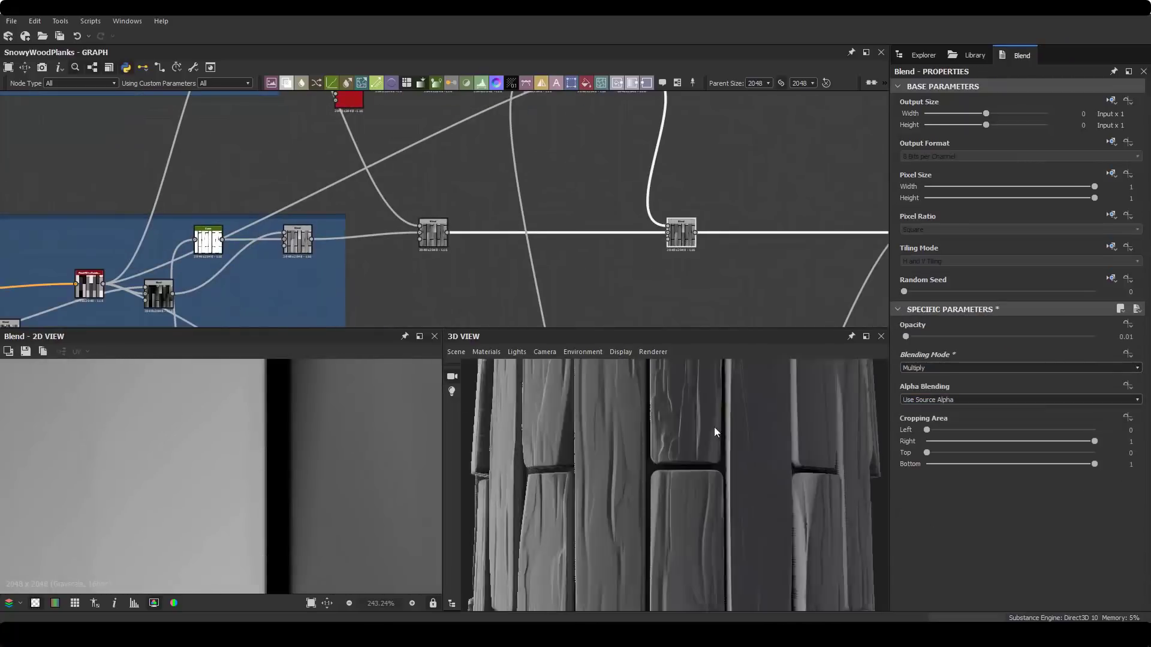
scroll(633, 422, up, 3)
scroll(687, 427, up, 3)
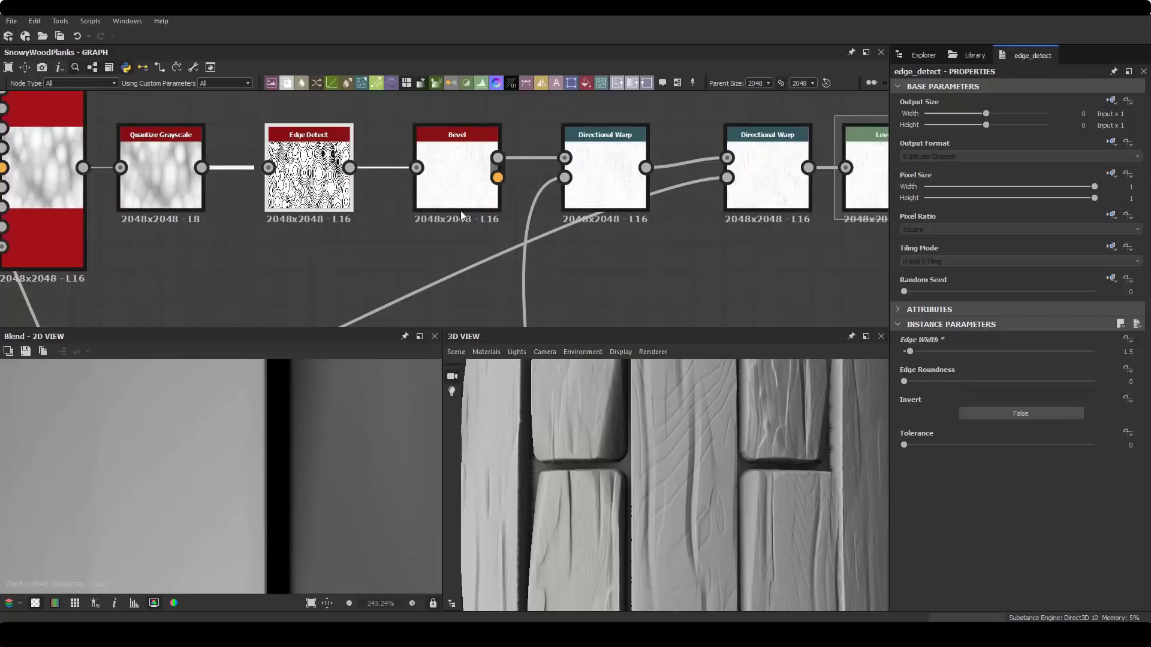
click(459, 198)
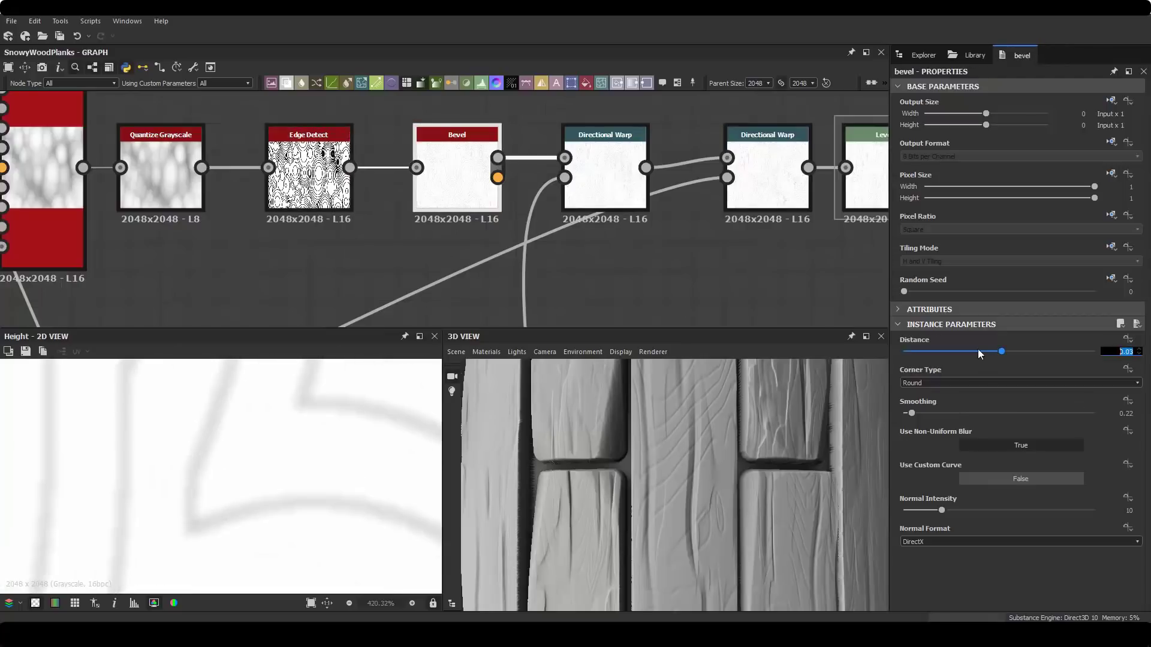
scroll(686, 416, down, 3)
scroll(686, 415, up, 2)
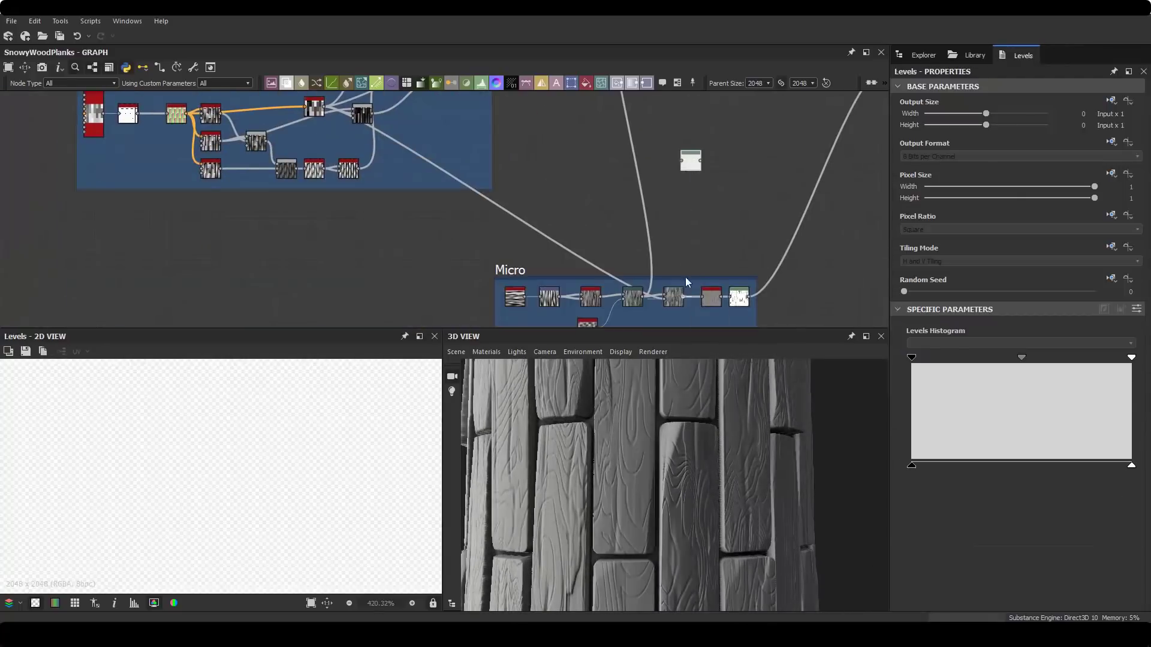
scroll(737, 188, up, 2)
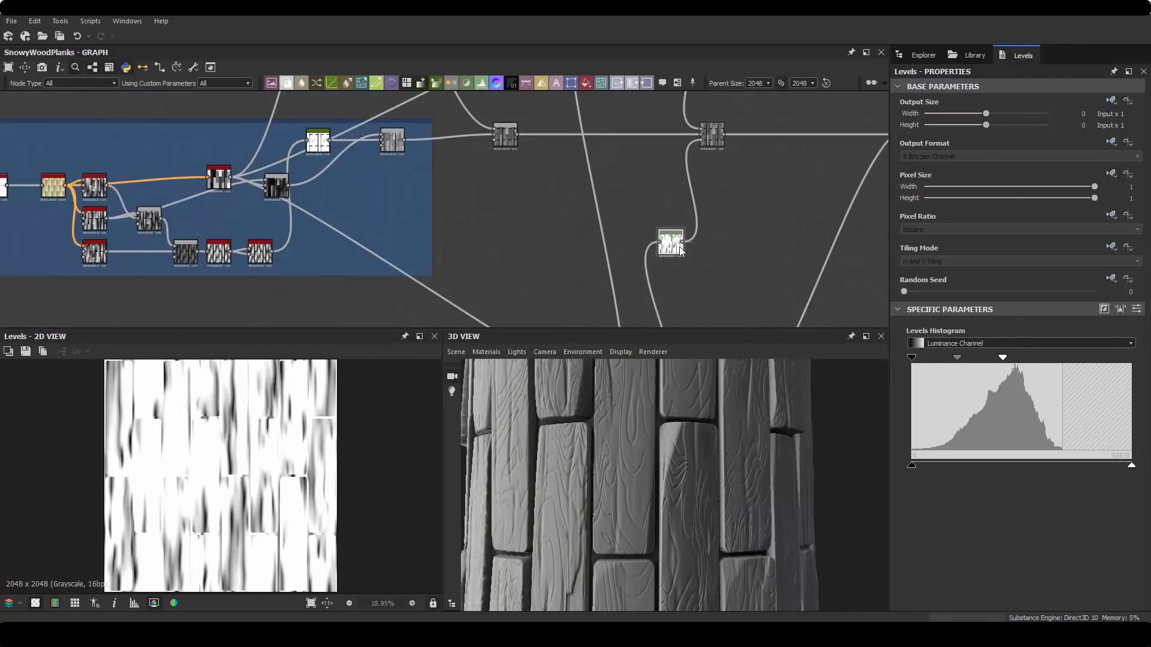
Raise the second Levels node's black point and brighten the grain pattern's midtones.
click(712, 135)
click(672, 235)
click(712, 134)
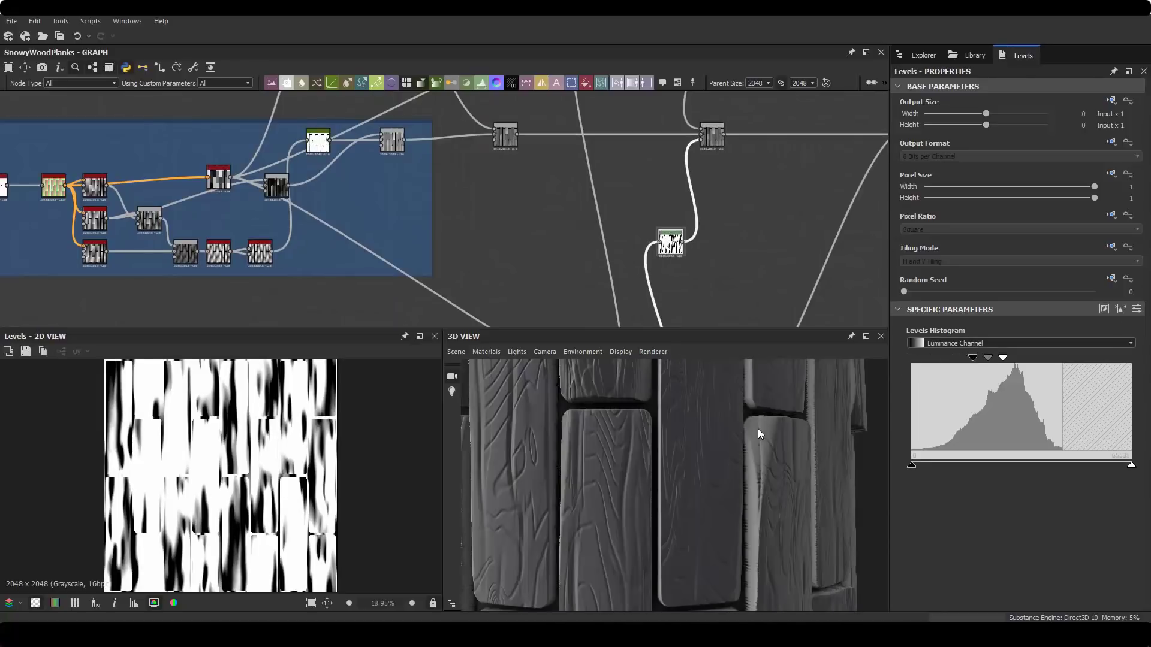
click(671, 239)
click(714, 137)
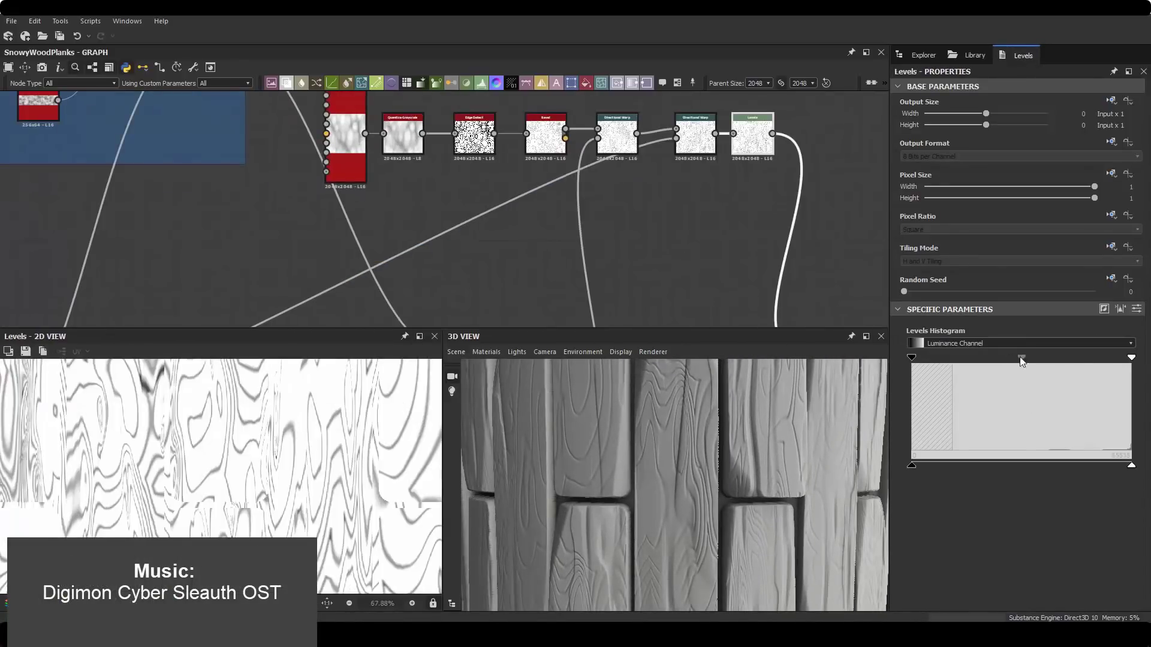
drag(1020, 357, 968, 357)
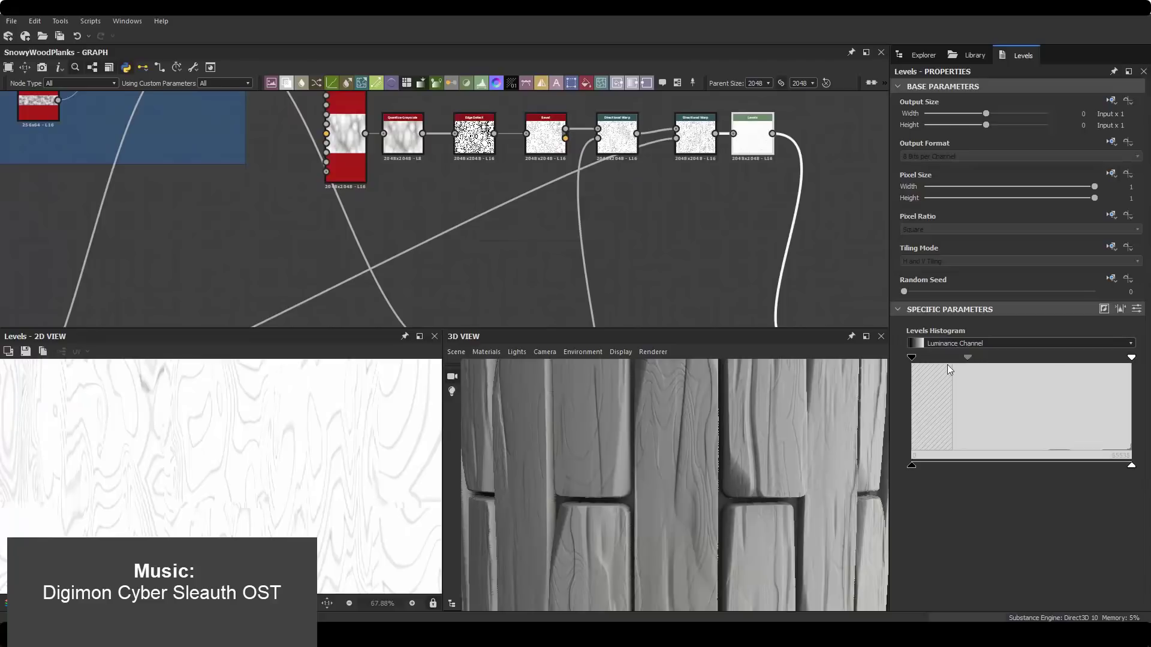
scroll(688, 400, down, 3)
scroll(789, 412, down, 3)
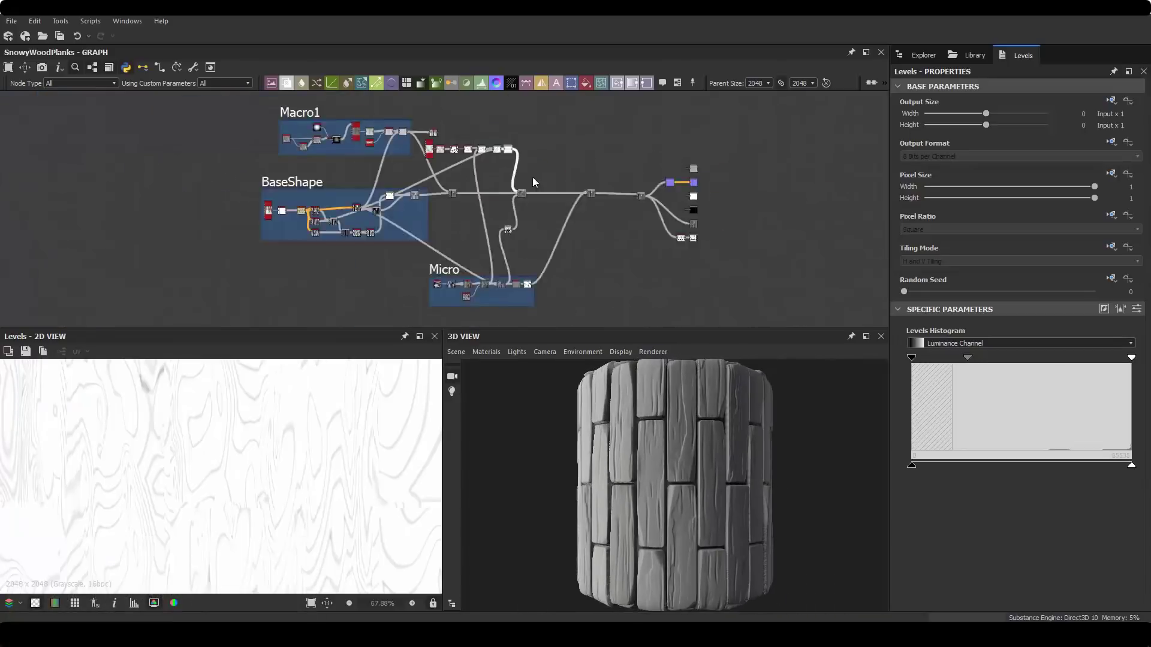
Title the grain frame Pattern and switch the 3D preview mesh to a plane.
text(Patern)
scroll(635, 173, down, 2)
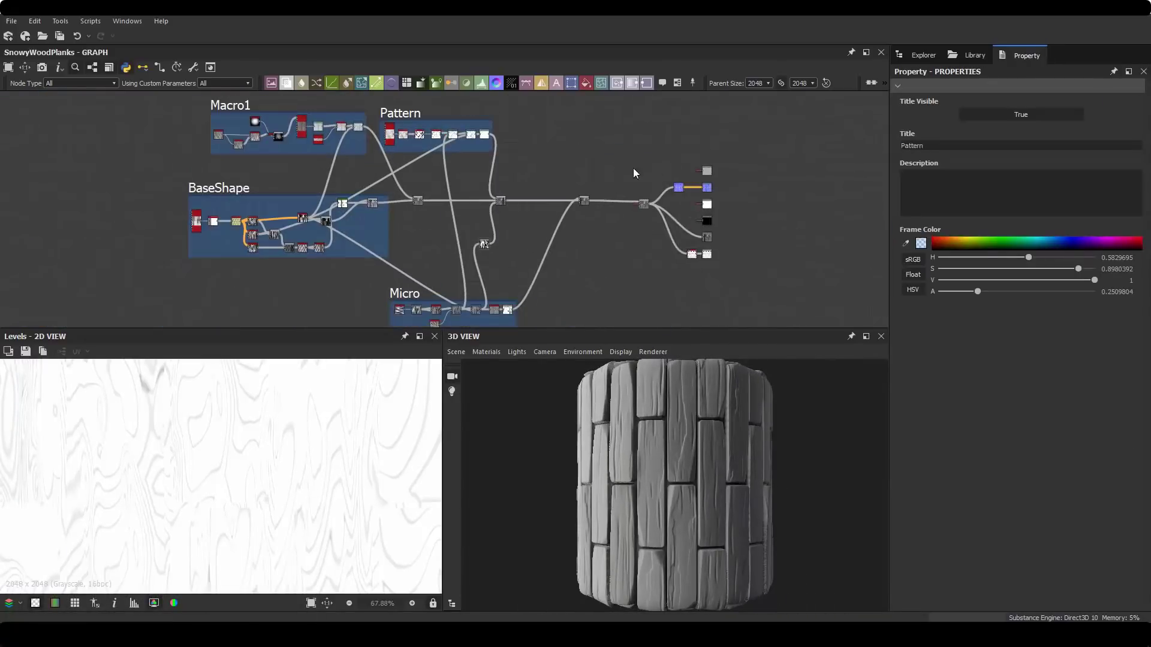
scroll(670, 285, up, 3)
scroll(688, 419, up, 3)
click(545, 352)
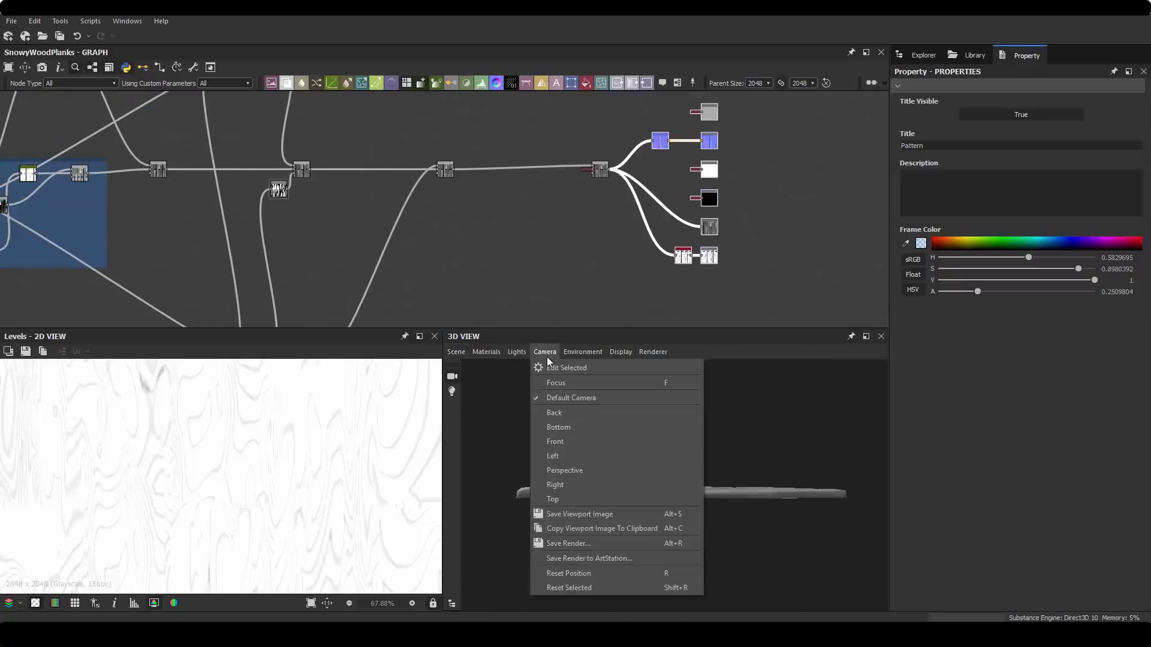
click(624, 447)
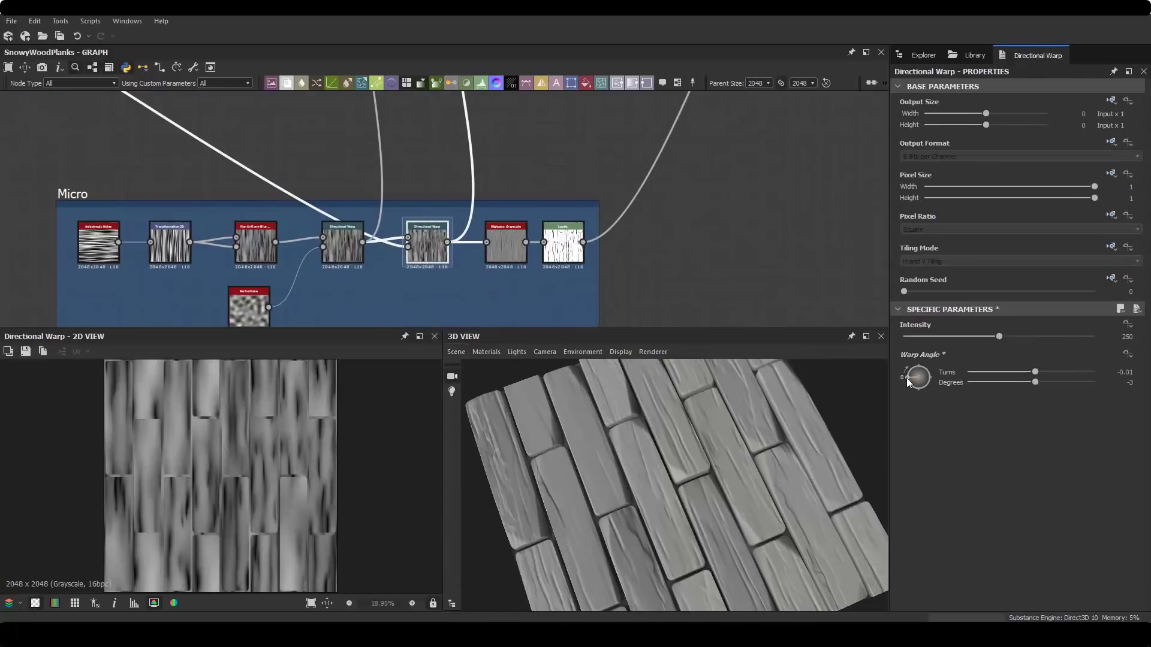
Strengthen the Micro Directional Warp and lower the Levels white point to brighten the grain.
drag(999, 337, 1063, 337)
drag(689, 420, 719, 390)
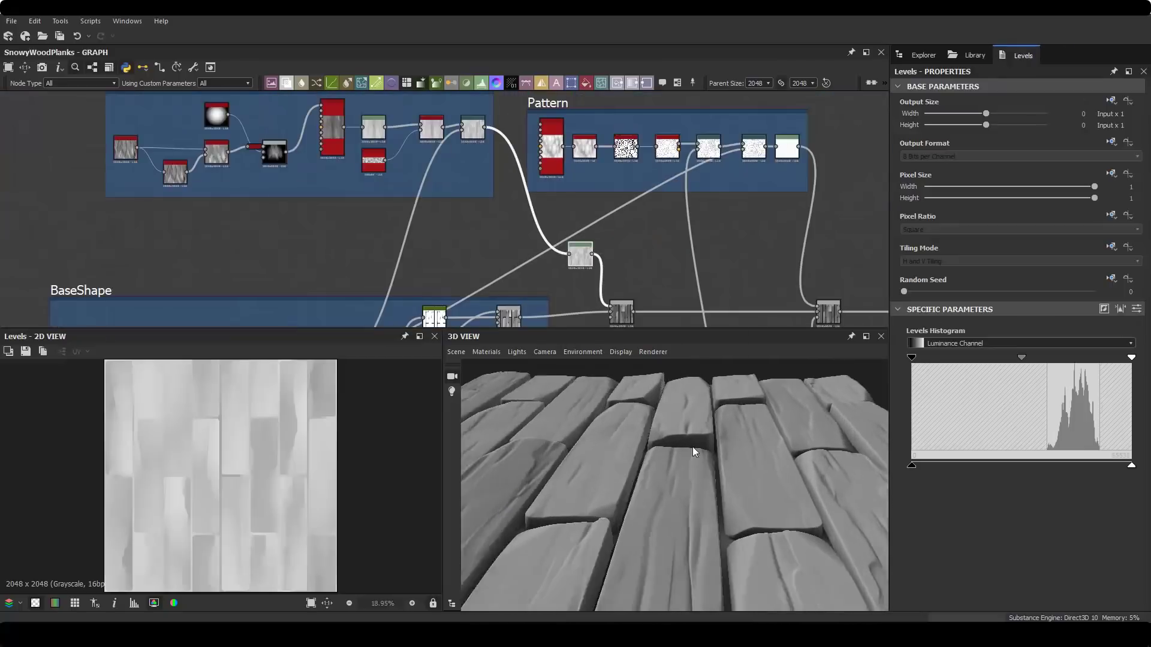
drag(730, 456, 779, 420)
drag(1100, 358, 1078, 361)
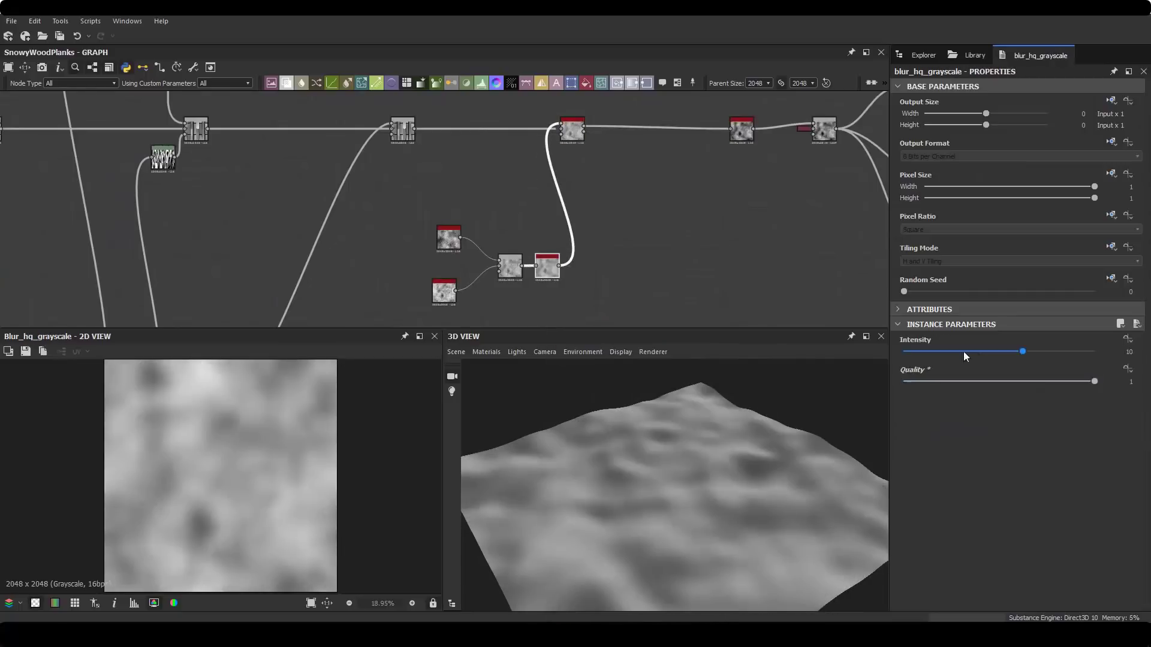
Insert a Soft Light Blend on the noise wire with lowered opacity.
key(space)
text(blend)
key(Return)
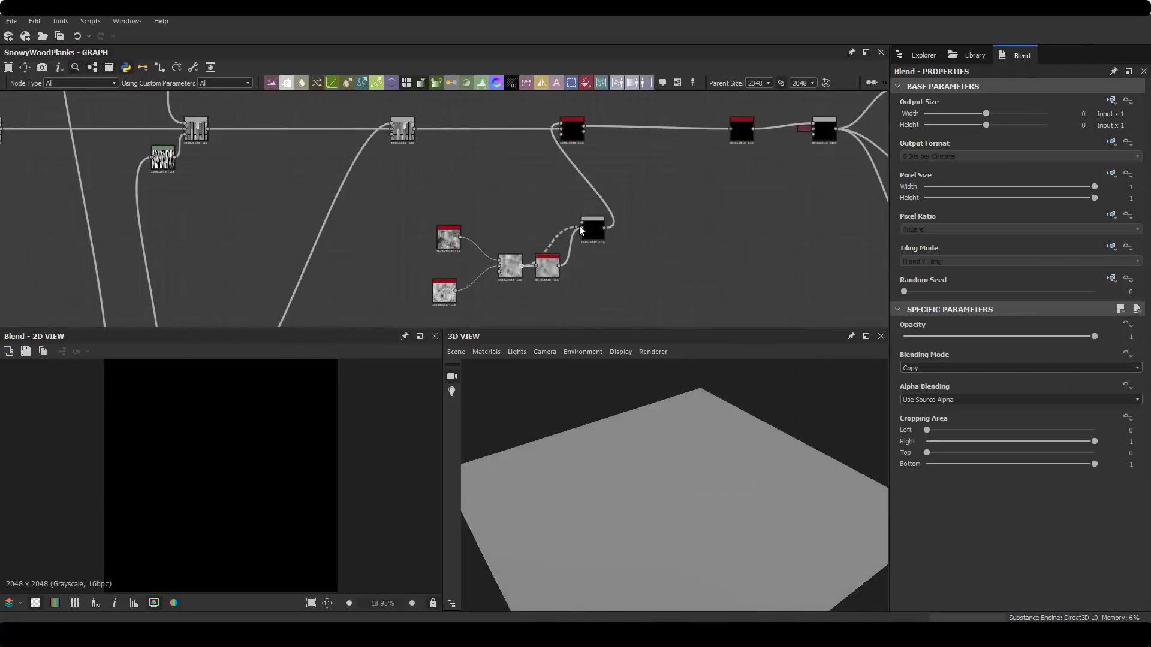
click(935, 367)
click(919, 404)
click(913, 336)
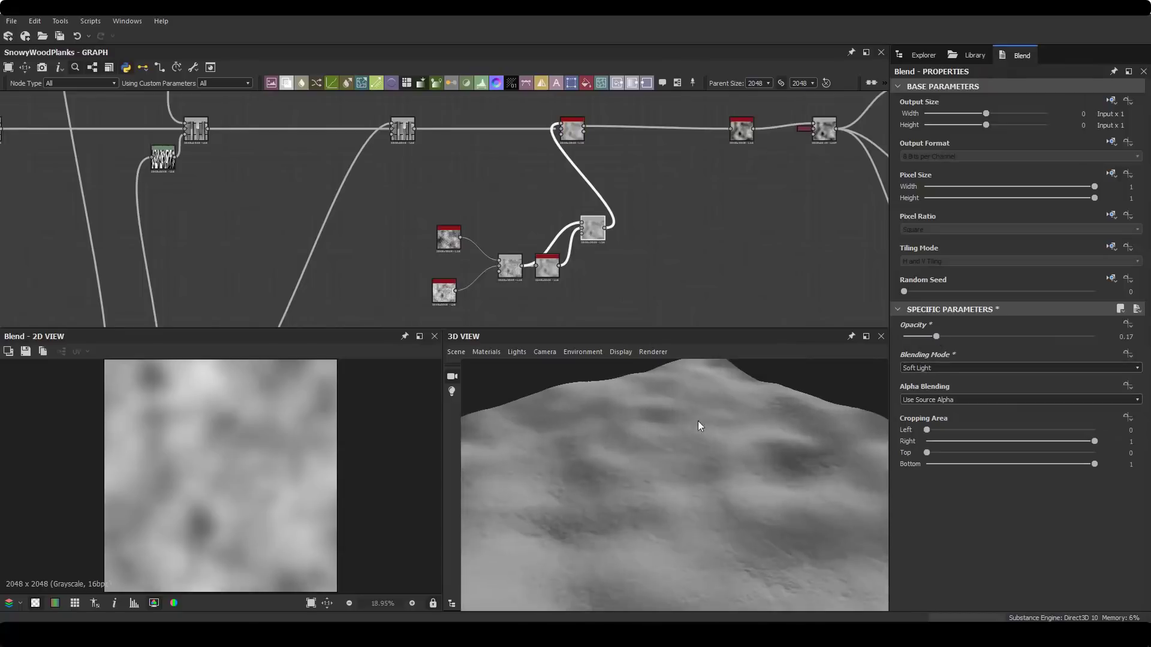
Add a Histogram Select and tune its range, position and contrast to isolate snow patches.
key(space)
text(histogram select)
key(Return)
mouse_move(951, 381)
mouse_down()
mouse_move(1061, 384)
mouse_move(994, 381)
mouse_up()
drag(998, 351, 1016, 351)
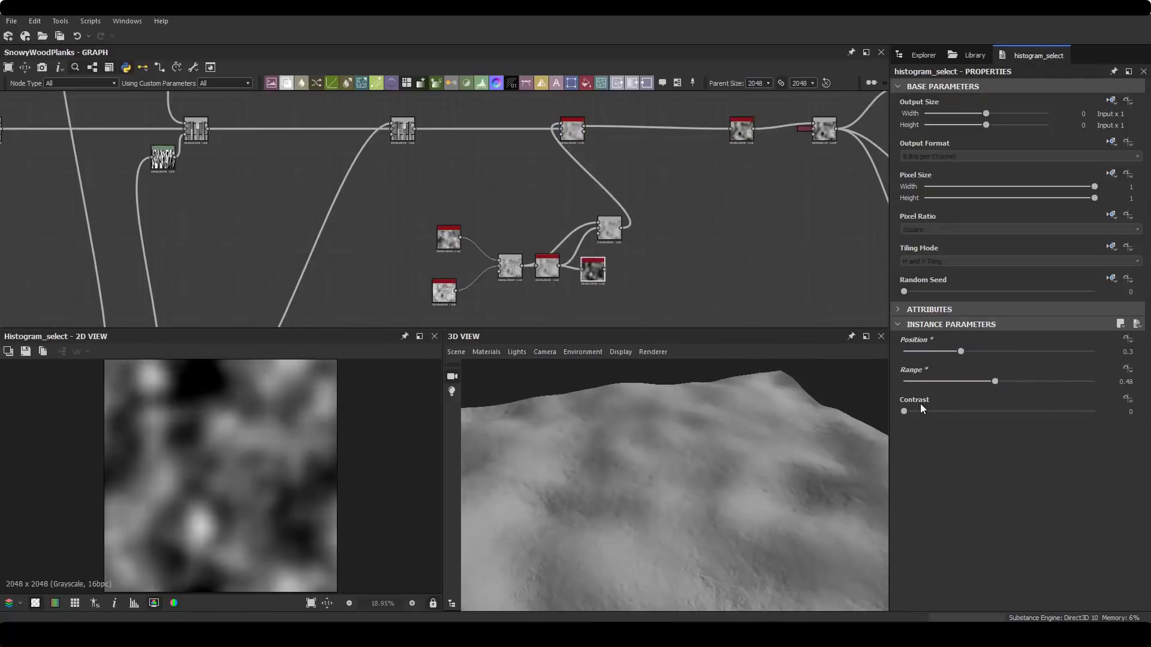
drag(904, 411, 1071, 411)
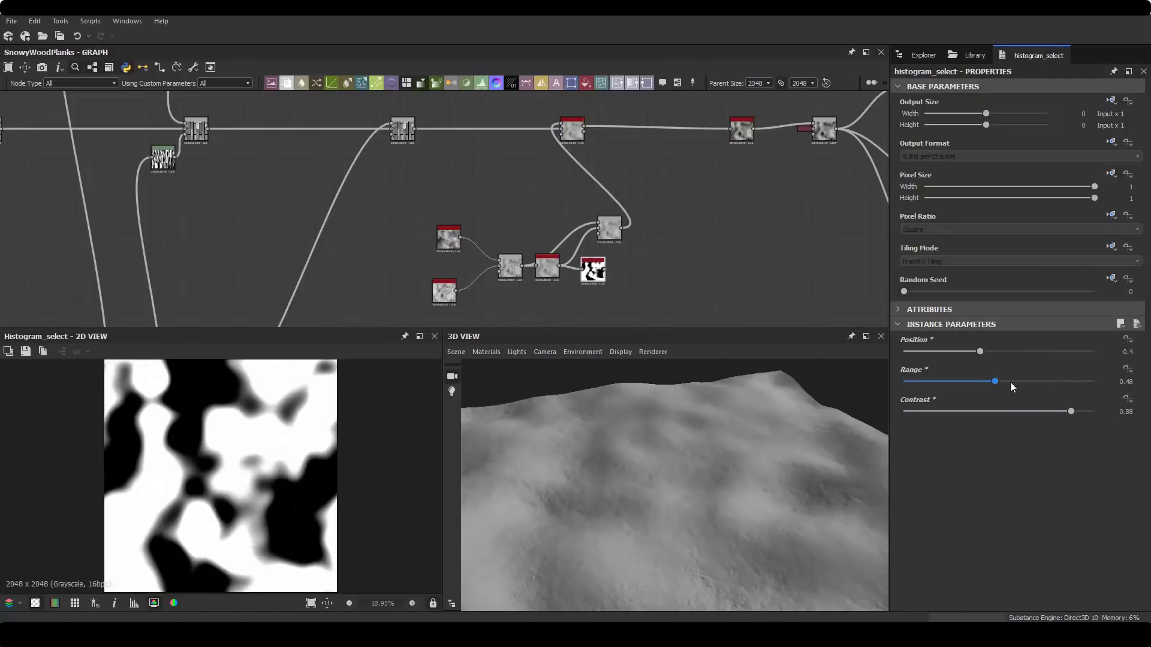
mouse_move(995, 381)
mouse_down()
mouse_move(1015, 382)
mouse_move(993, 352)
mouse_up()
Add a low-opacity Multiply Blend after Histogram Select and reduce its contrast to 0.44.
key(ctrl+alt+b)
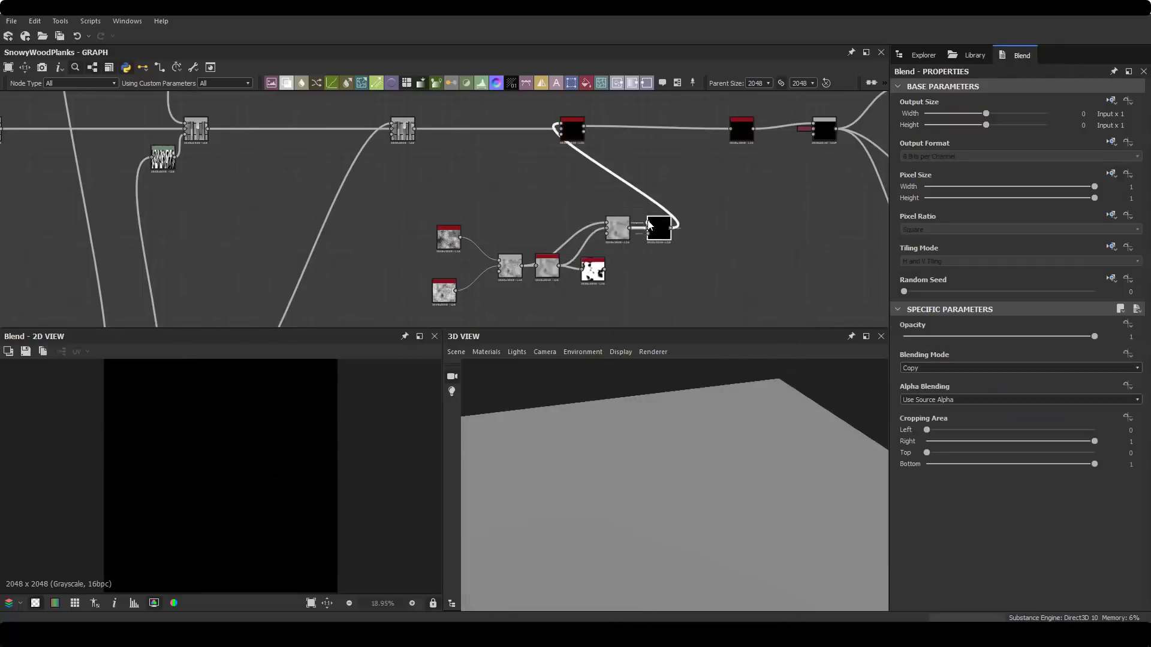
click(1019, 368)
click(923, 403)
drag(919, 337, 933, 338)
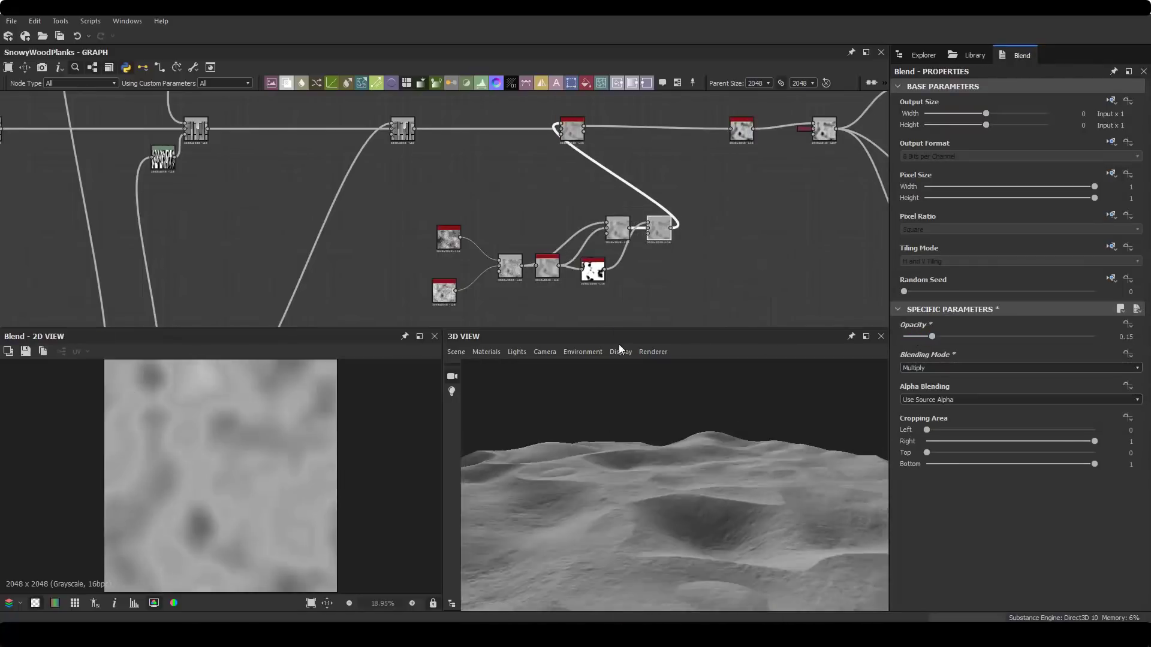
key(ctrl+z)
drag(1034, 413, 987, 415)
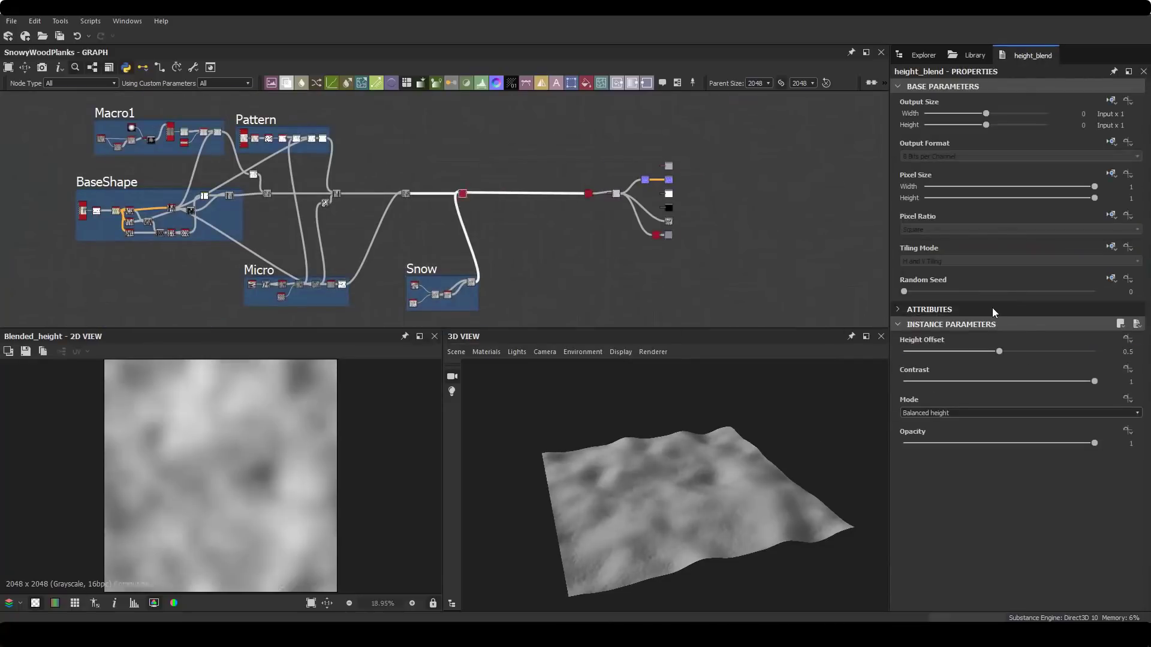
Adjust the Height Blend offset and contrast so the planks show through the snow.
drag(1094, 381, 1090, 381)
drag(998, 351, 970, 352)
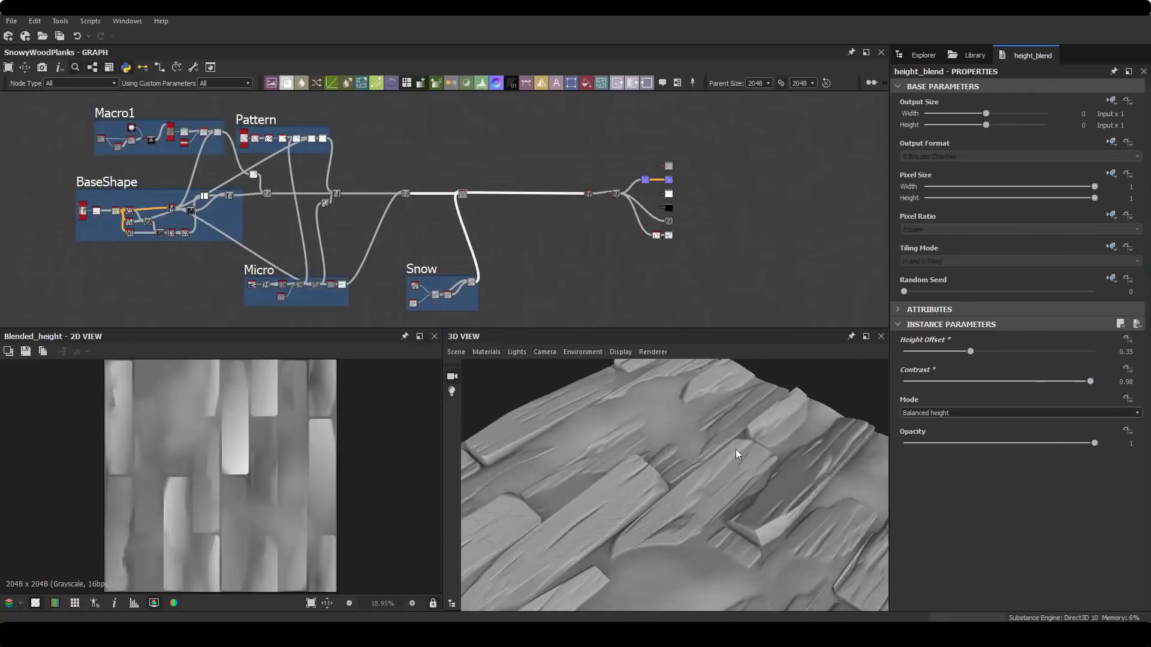
mouse_move(736, 448)
mouse_down()
mouse_move(669, 470)
mouse_move(732, 465)
mouse_up()
drag(1090, 381, 1066, 381)
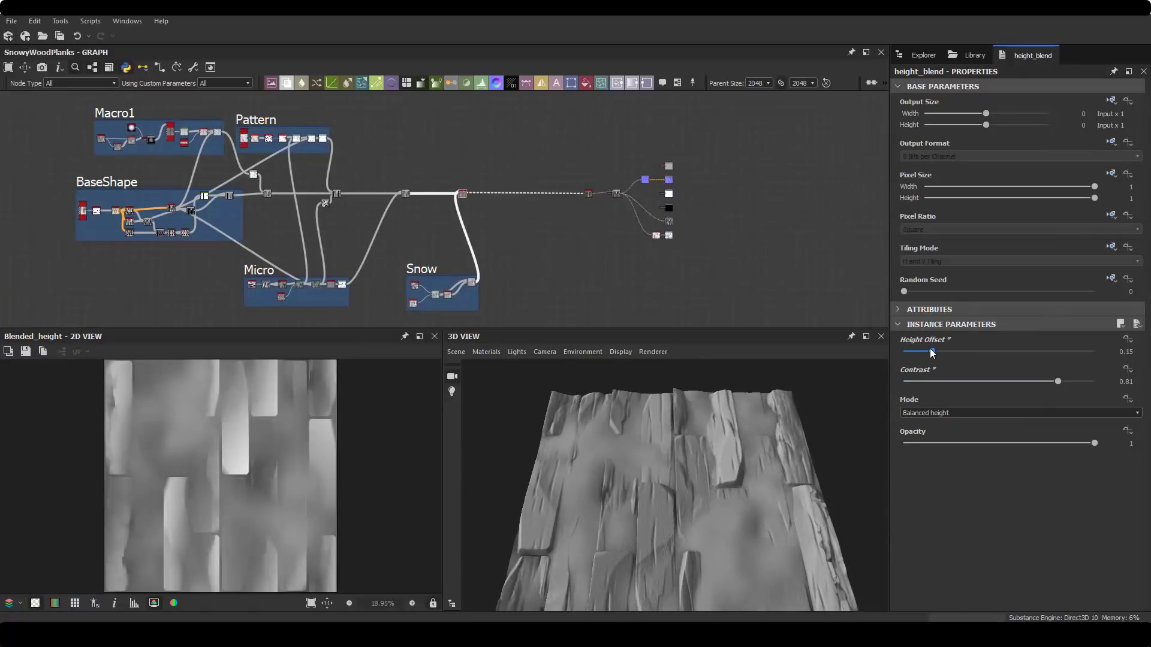
drag(931, 351, 943, 351)
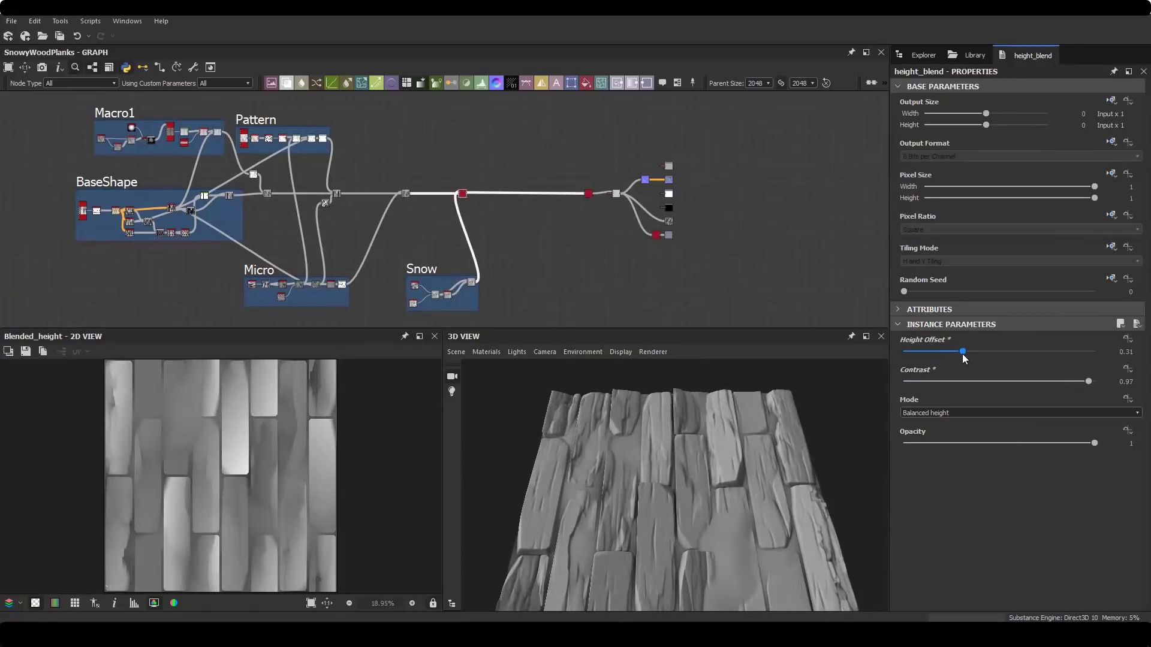
mouse_move(689, 480)
mouse_down()
mouse_move(617, 454)
mouse_move(688, 442)
mouse_up()
Add a Non Uniform Blur fed from the Height Blend output.
scroll(462, 193, up, 3)
drag(462, 172, 538, 246)
text(non uniform)
click(555, 257)
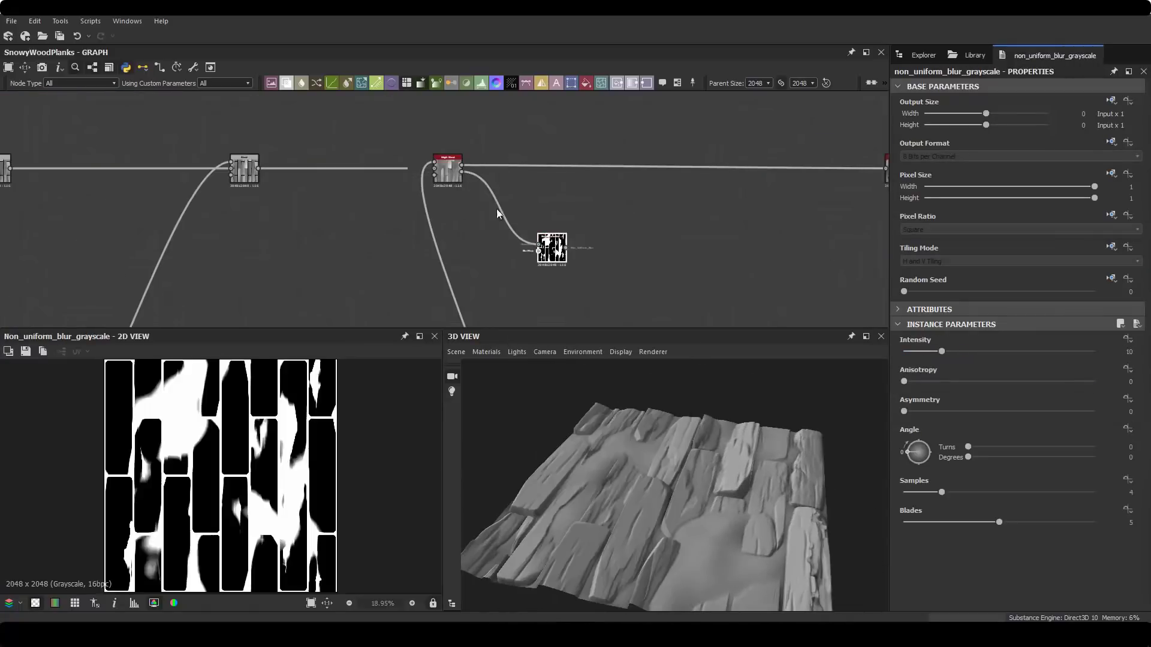
Insert a Height Normal Blender node into the chain.
scroll(643, 251, up, 3)
key(space)
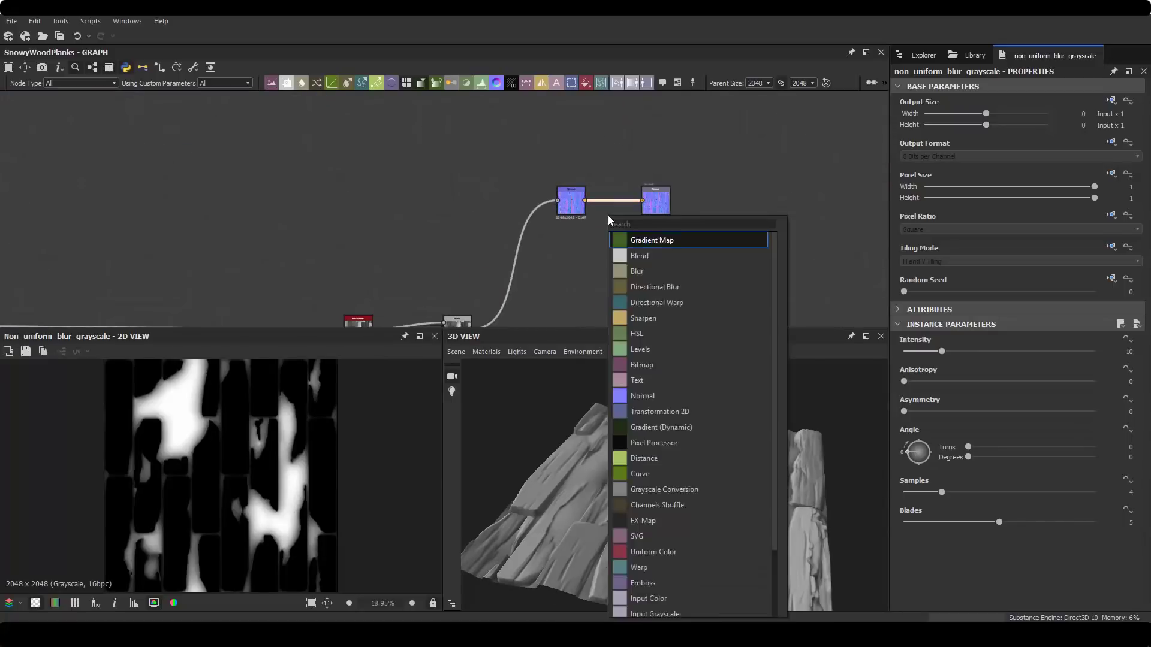
text(height normal)
click(664, 243)
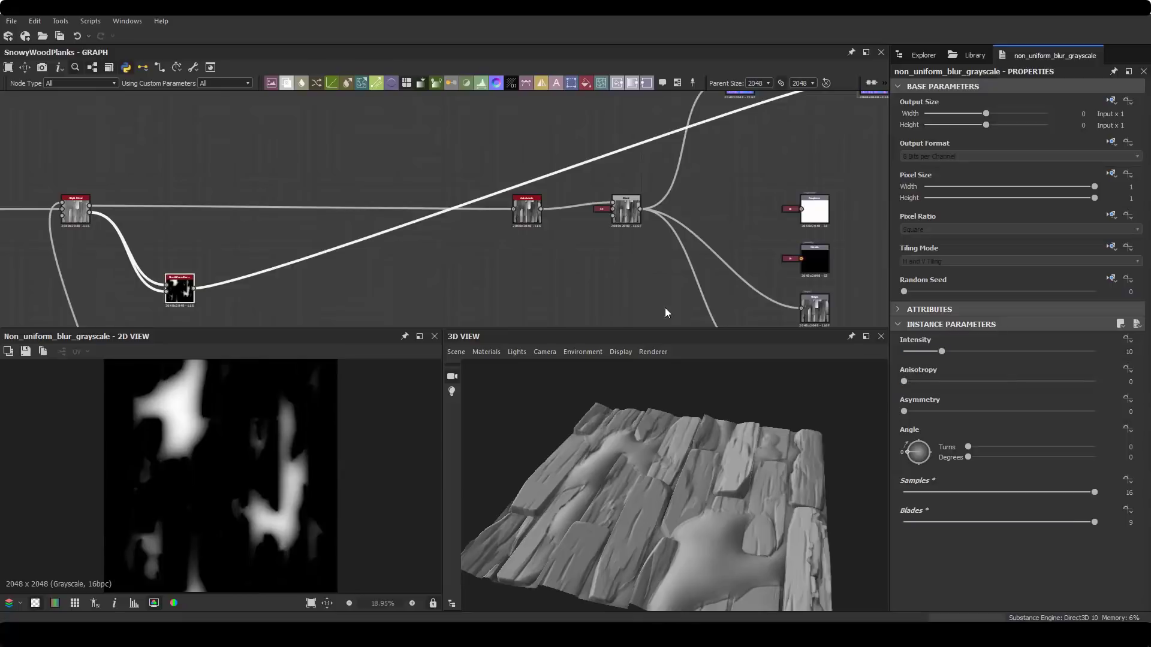
drag(790, 446, 945, 360)
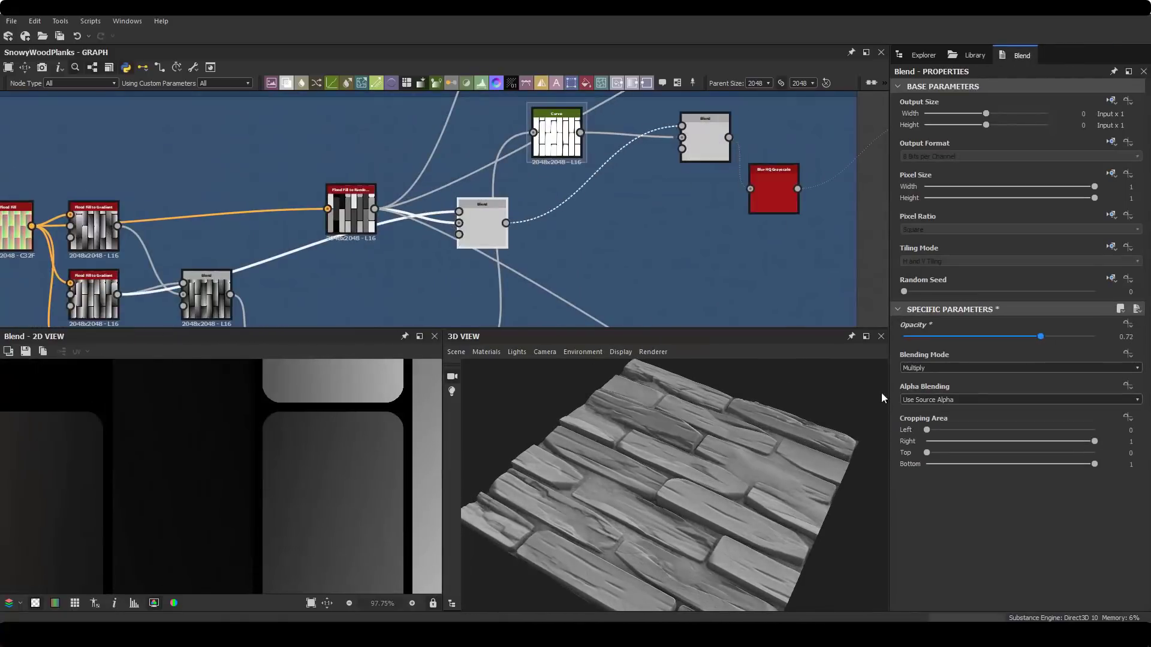
Lower the plank bevel Multiply blend's opacity to 0.5.
drag(1076, 335, 975, 337)
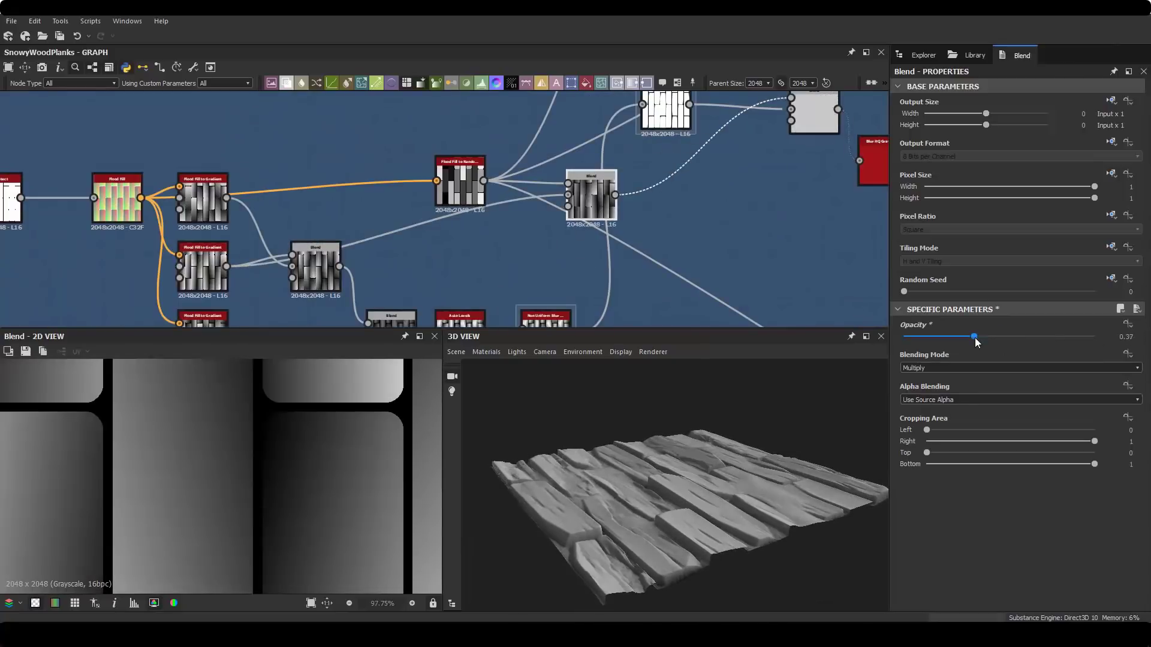
mouse_move(777, 445)
mouse_down()
mouse_move(683, 444)
mouse_move(668, 458)
mouse_up()
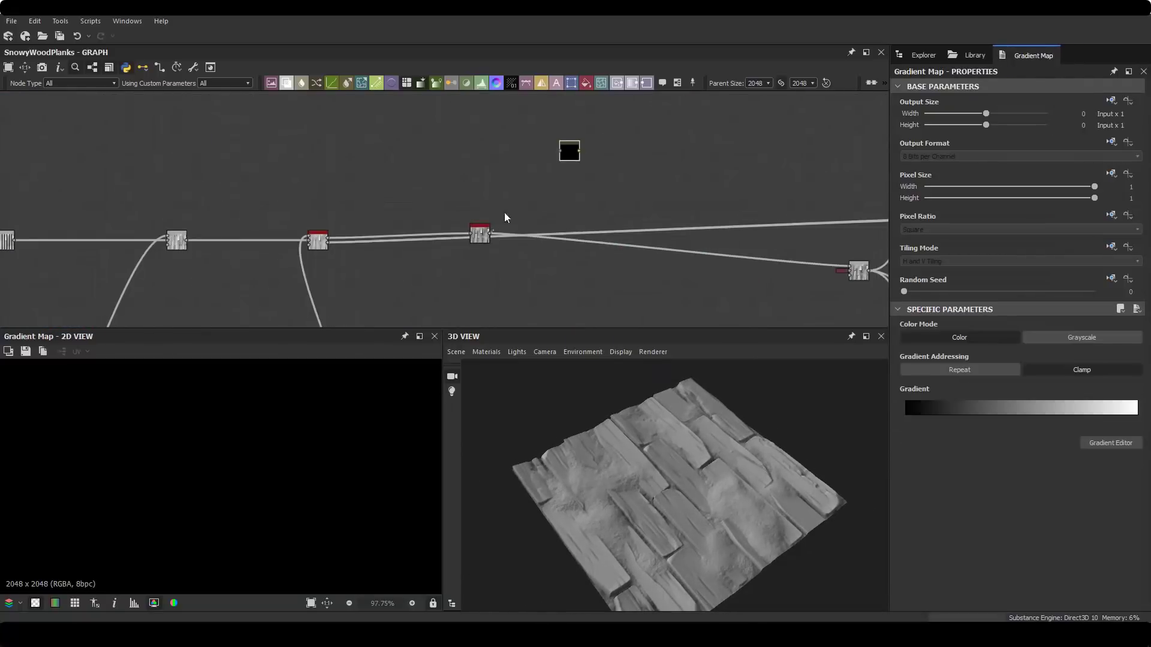
Pick a tan wood colour and make the Snow Gradient Map's dark end light lavender.
click(1110, 442)
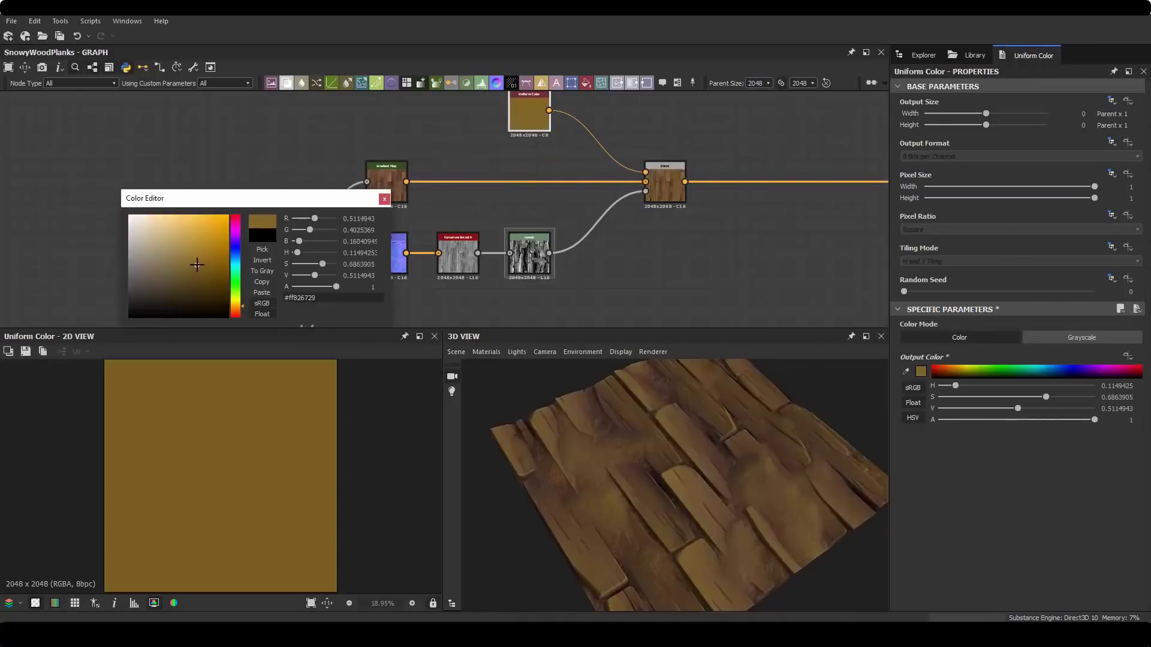
mouse_move(198, 260)
mouse_down()
mouse_move(165, 259)
mouse_move(165, 244)
mouse_up()
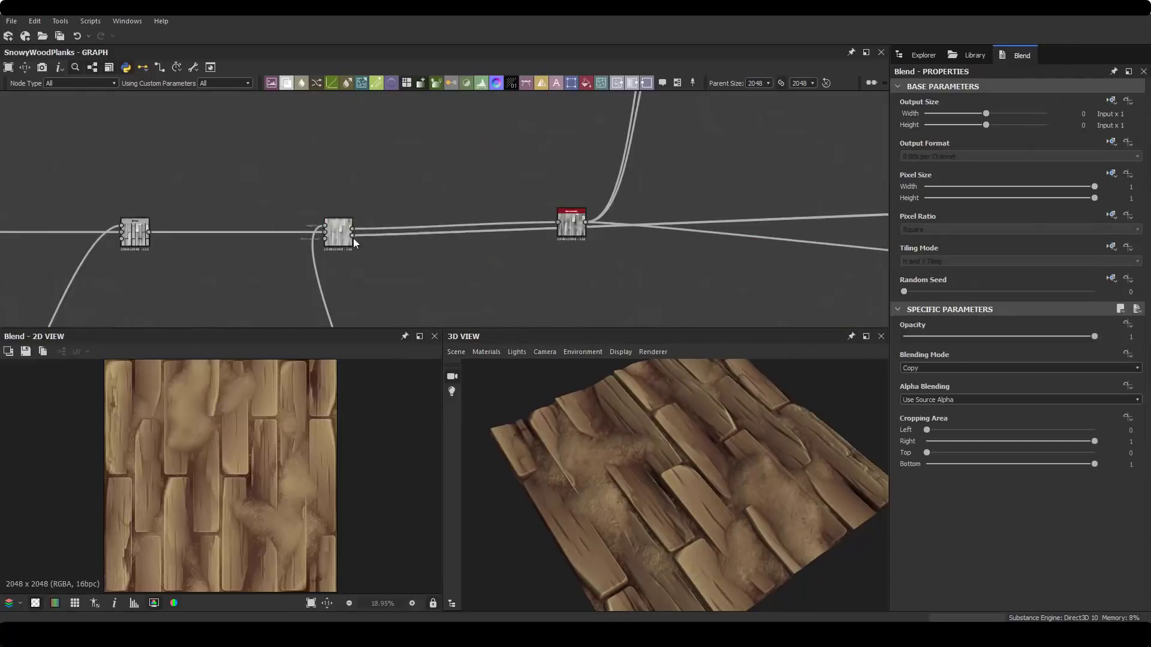
click(559, 211)
click(1110, 443)
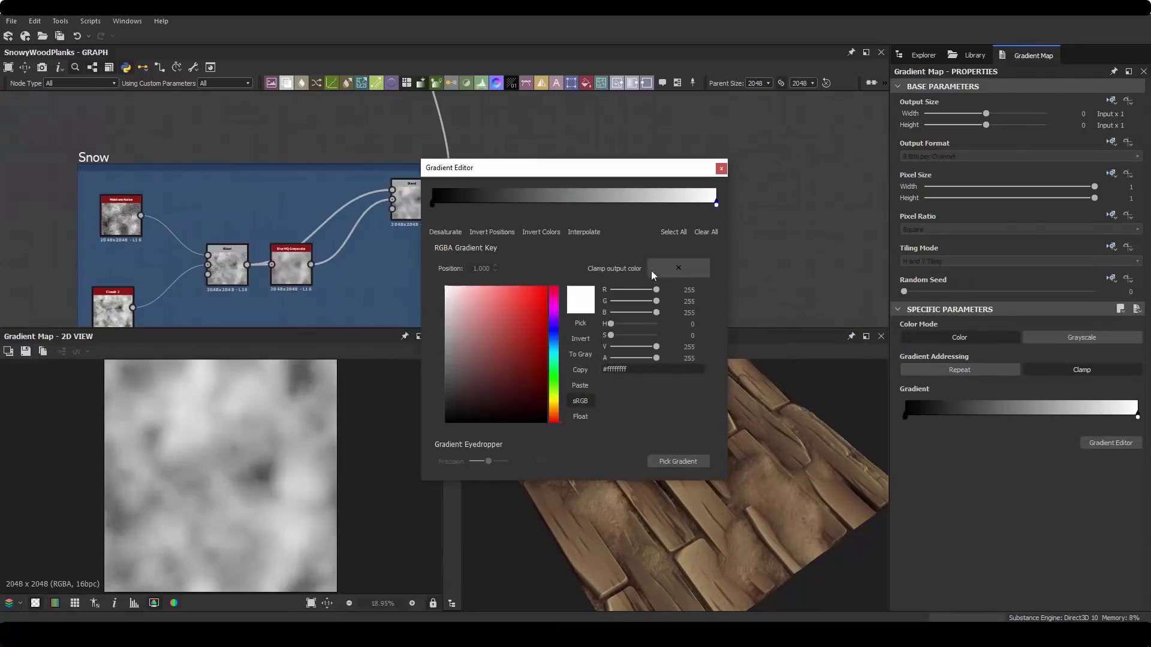
click(432, 204)
click(460, 291)
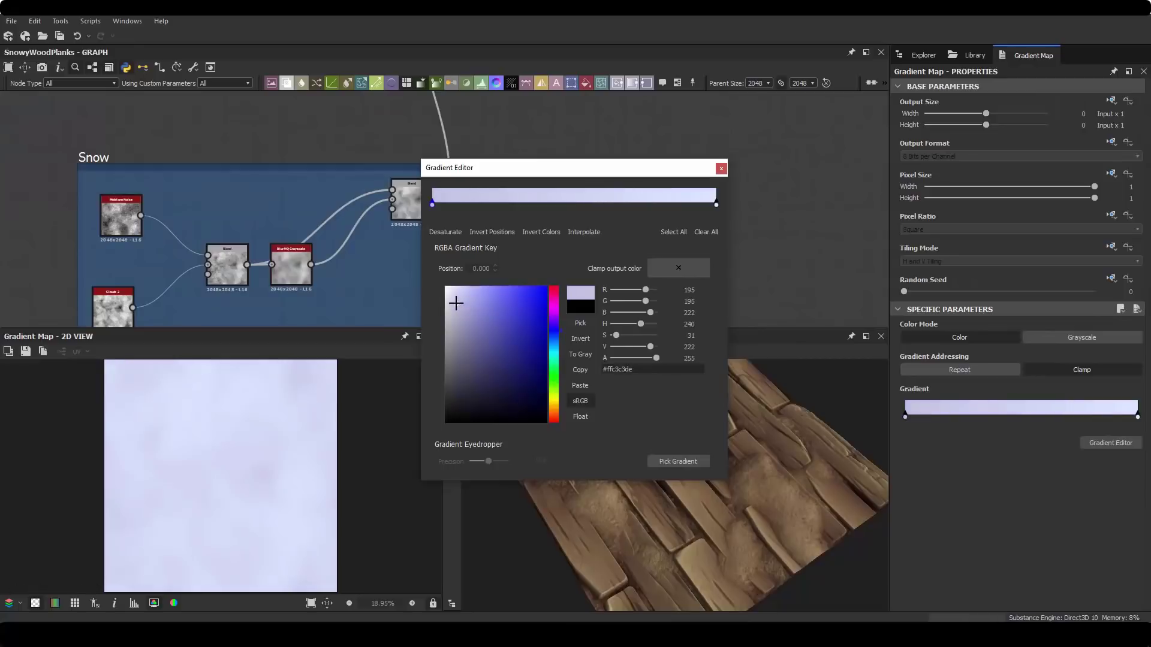
click(721, 169)
Add a Levels after Curvature Smooth and tighten it into a high-contrast edge mask.
scroll(634, 203, down, 3)
scroll(627, 178, down, 3)
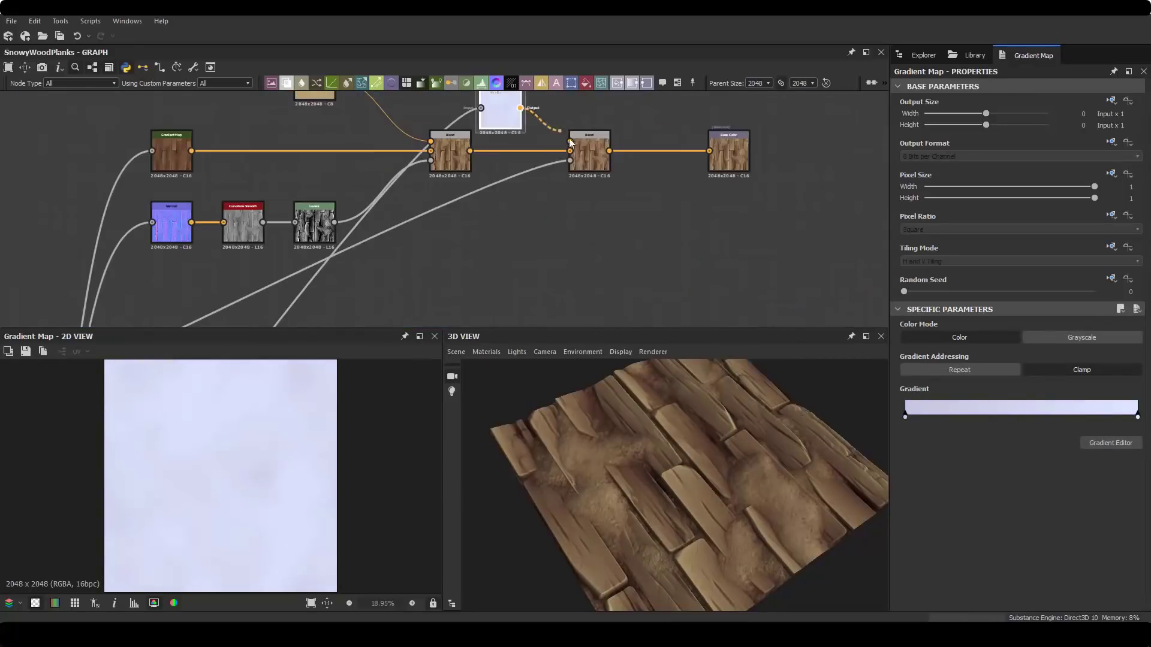
click(468, 226)
scroll(419, 240, up, 3)
drag(395, 202, 493, 254)
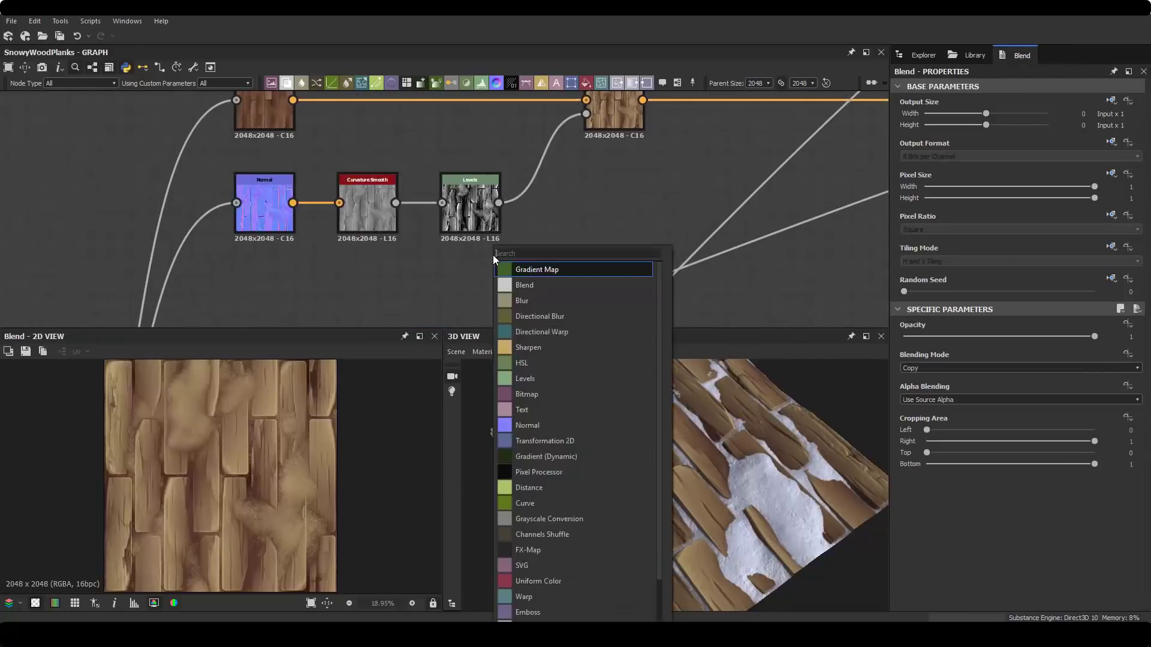
click(564, 303)
drag(911, 357, 1017, 357)
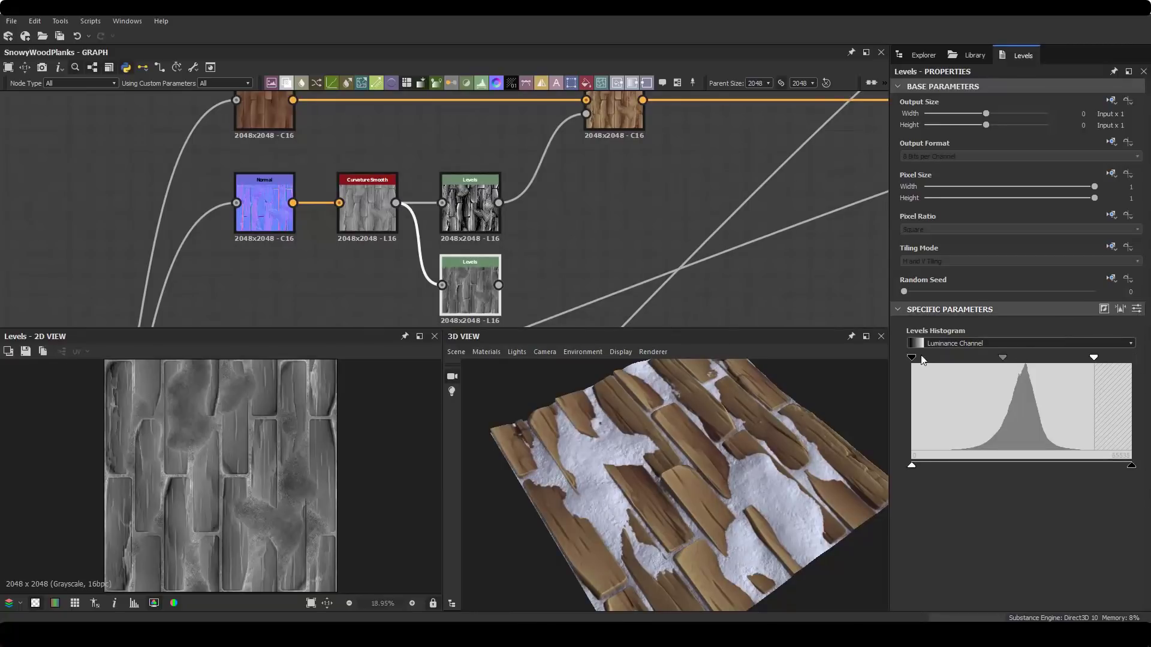
drag(1131, 357, 1046, 357)
scroll(578, 219, down, 2)
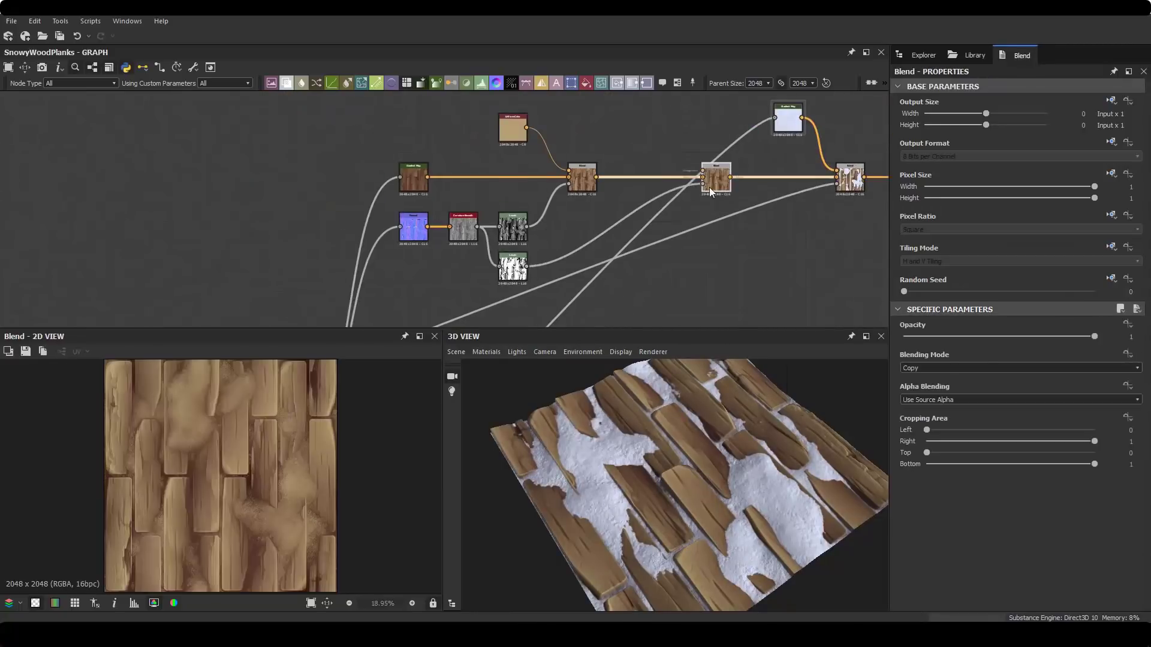
Unplug the Gradient Map from the blend and duplicate the colour node to set the colours.
drag(712, 175, 653, 129)
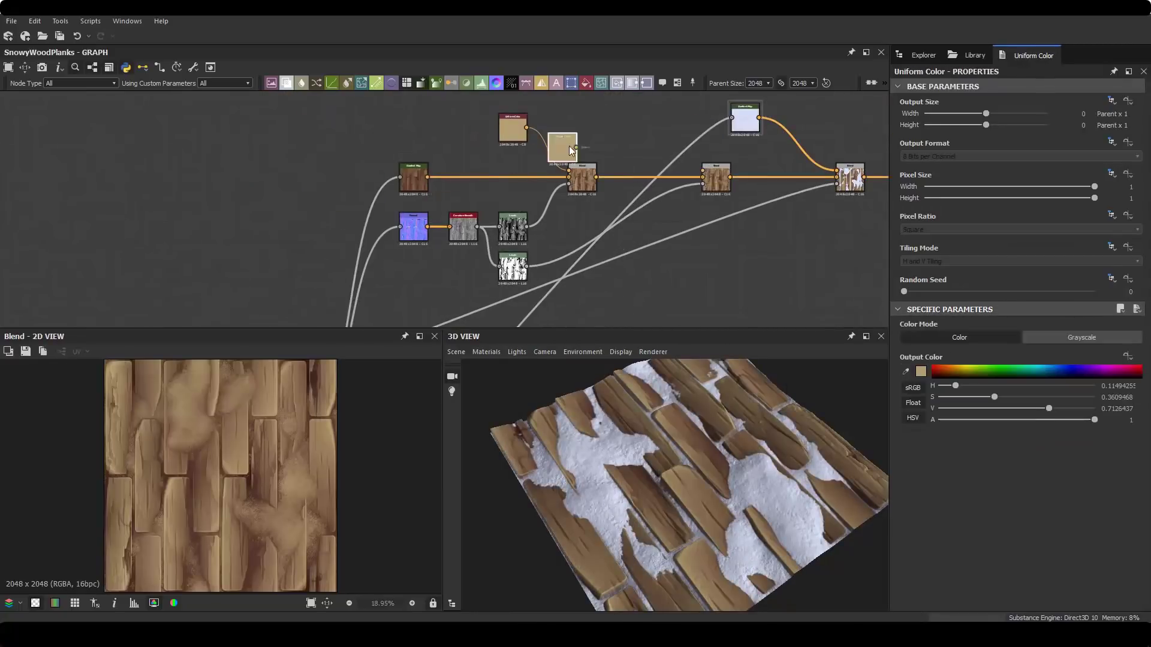
drag(571, 150, 616, 136)
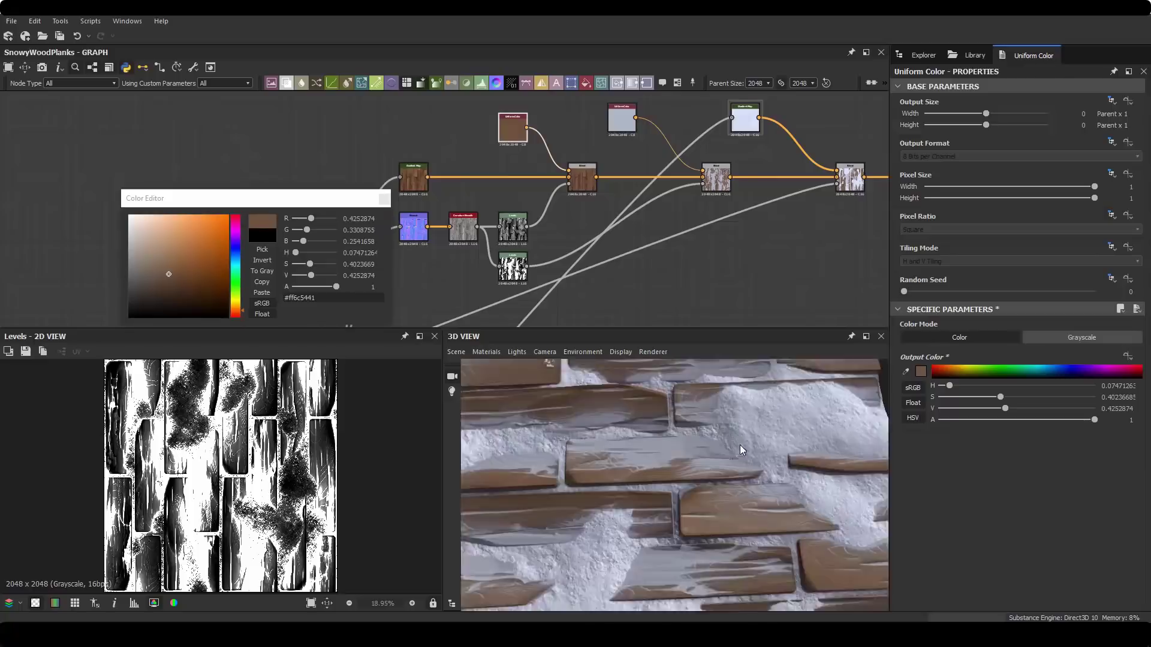
click(512, 267)
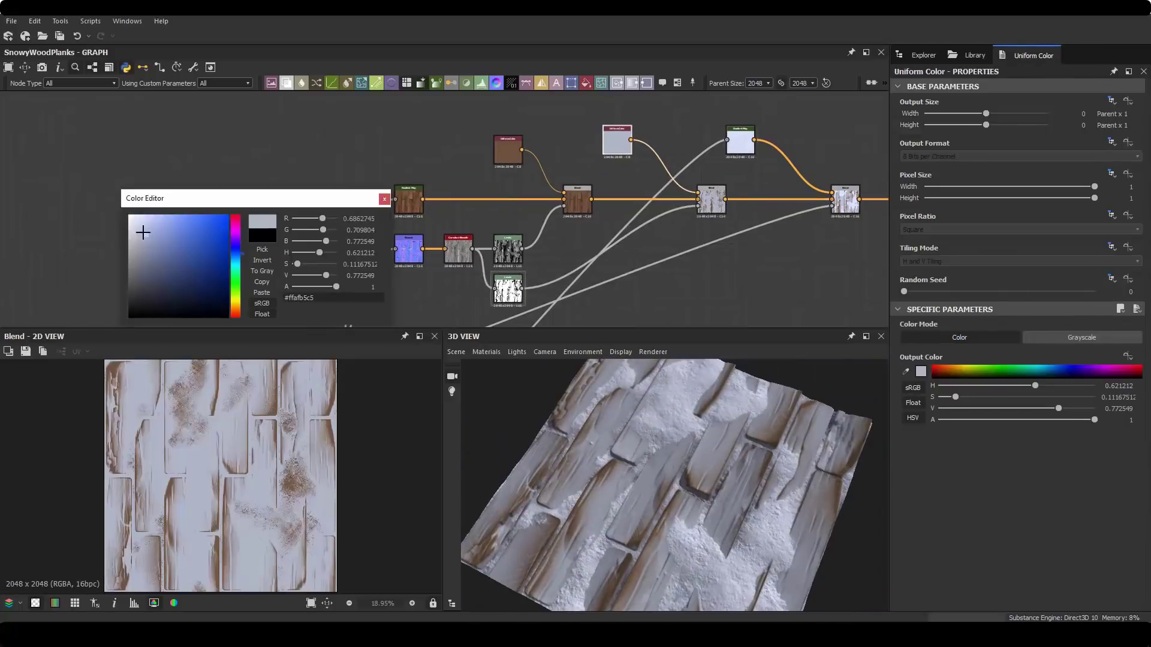
click(384, 199)
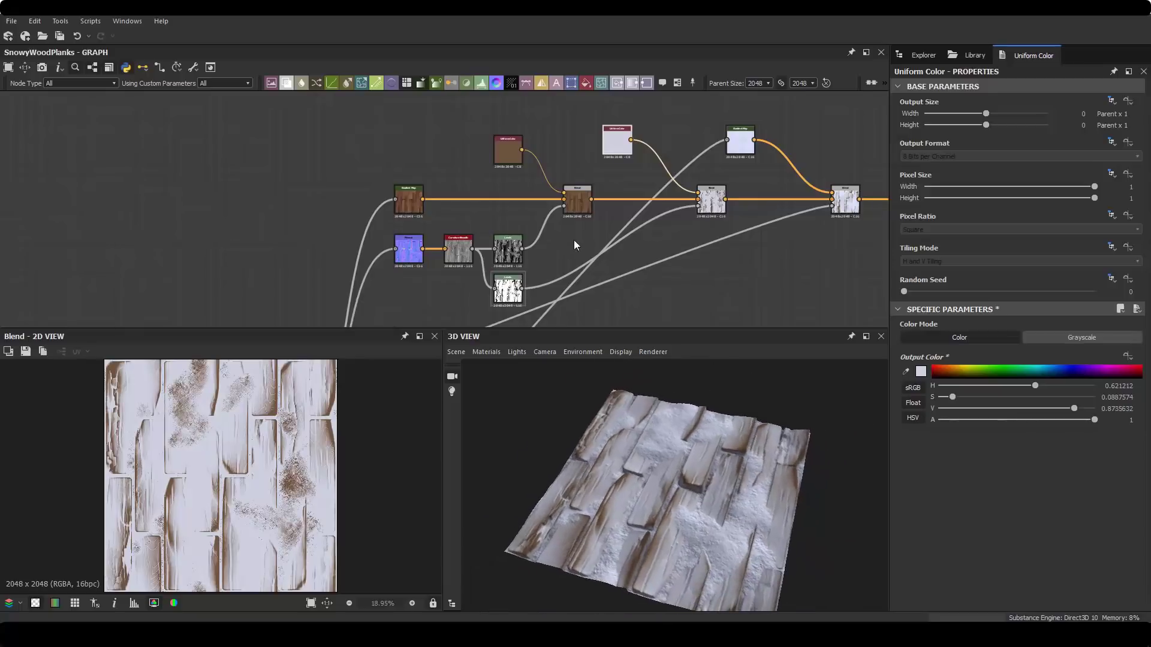
Reshape the frost Levels, add a Histogram Select after Facing Normal at range 0.34, and undo the saturation.
click(508, 290)
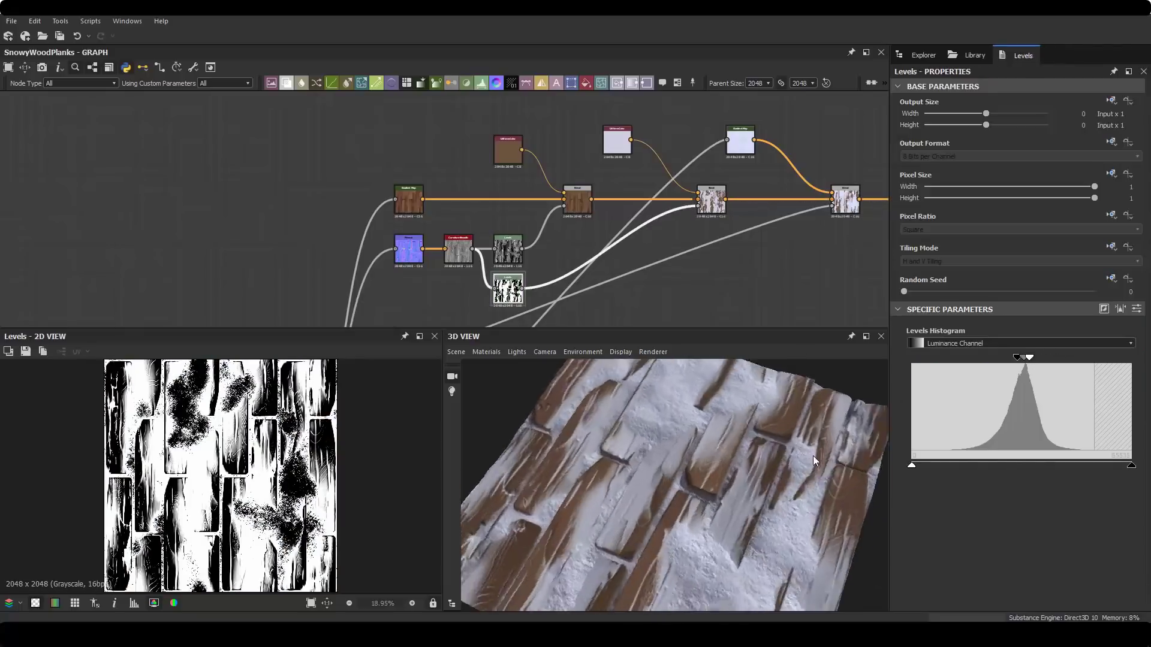
mouse_move(1017, 357)
mouse_down()
mouse_move(992, 367)
mouse_move(1021, 361)
mouse_up()
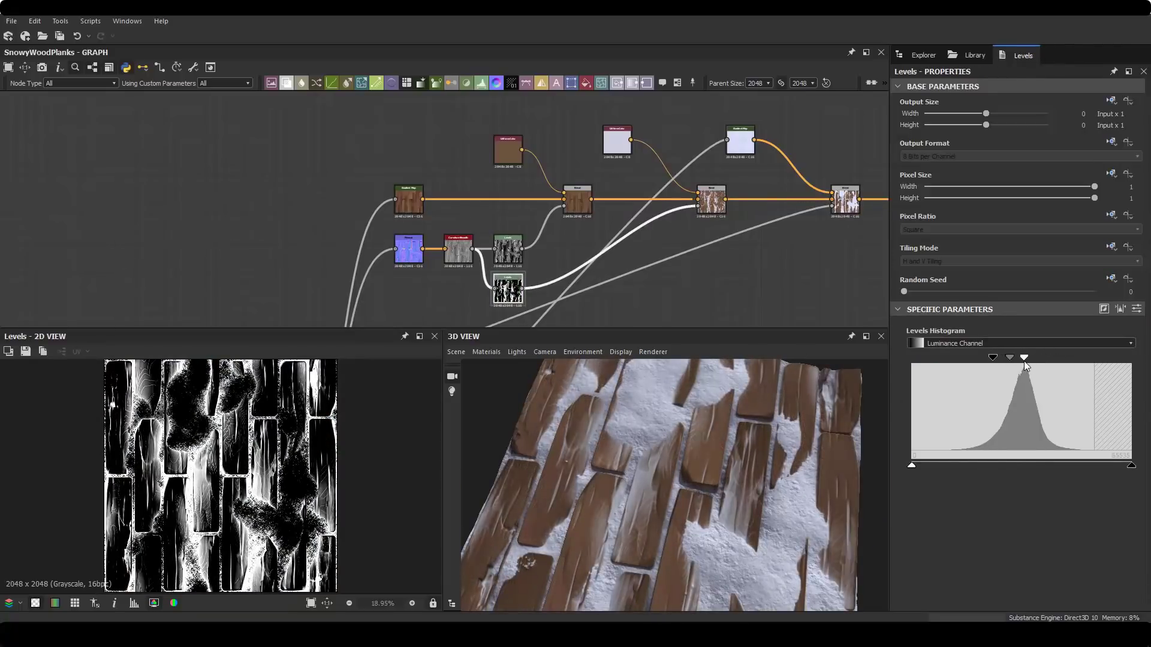
middle_drag(575, 299, 599, 237)
click(532, 267)
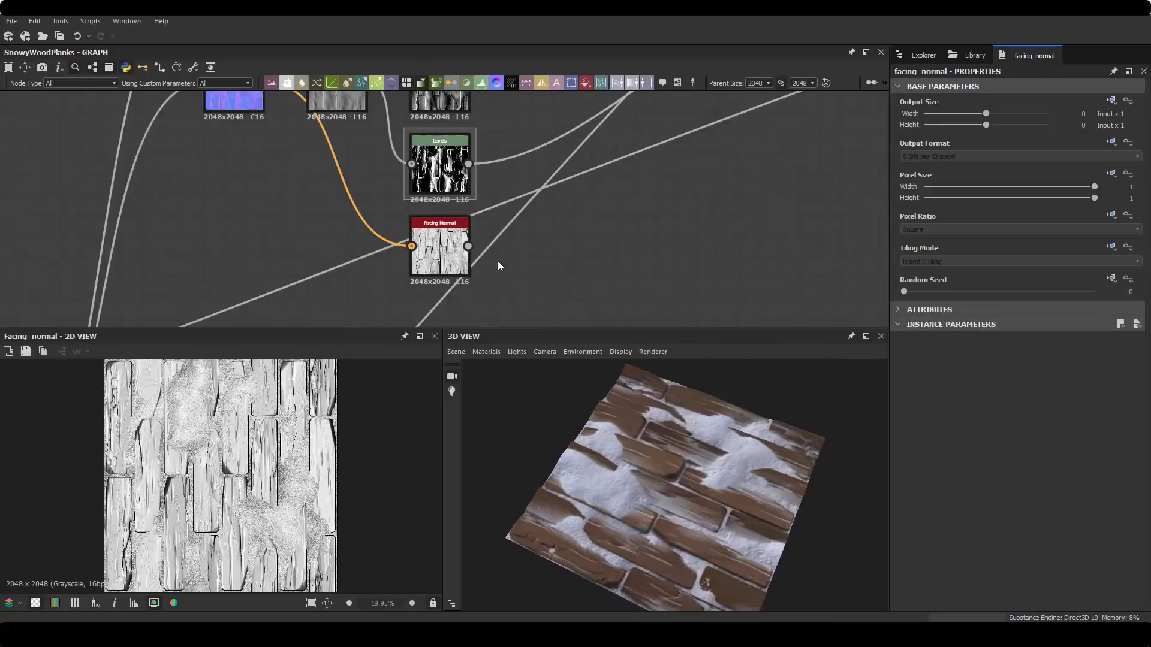
drag(917, 411, 905, 413)
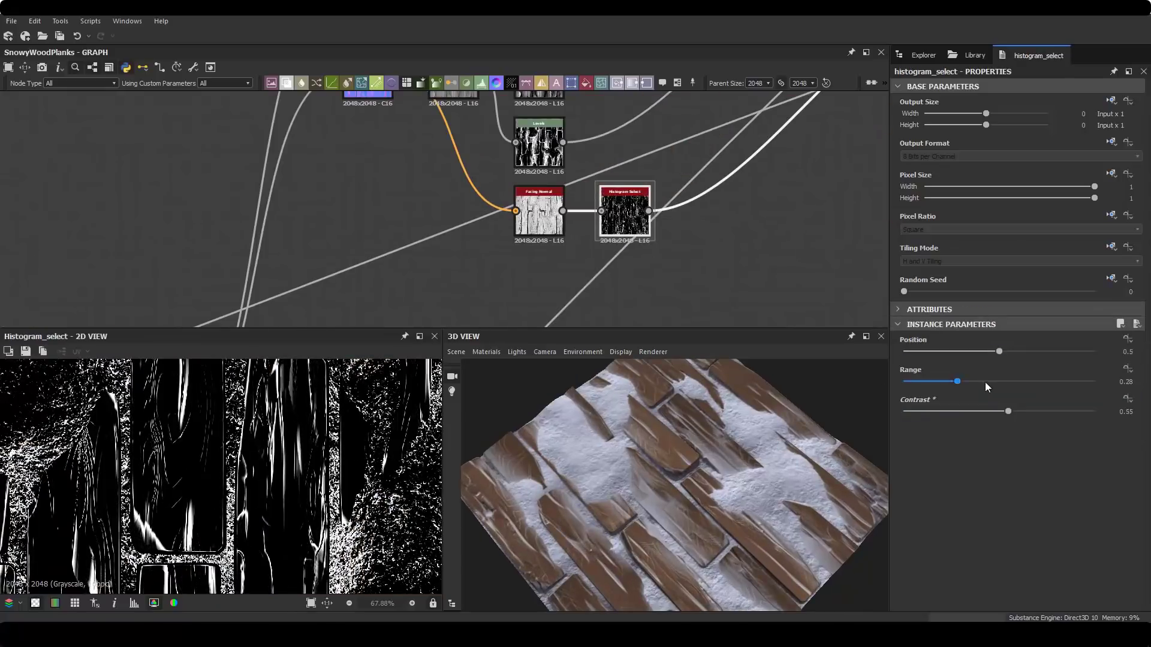
drag(988, 387, 988, 382)
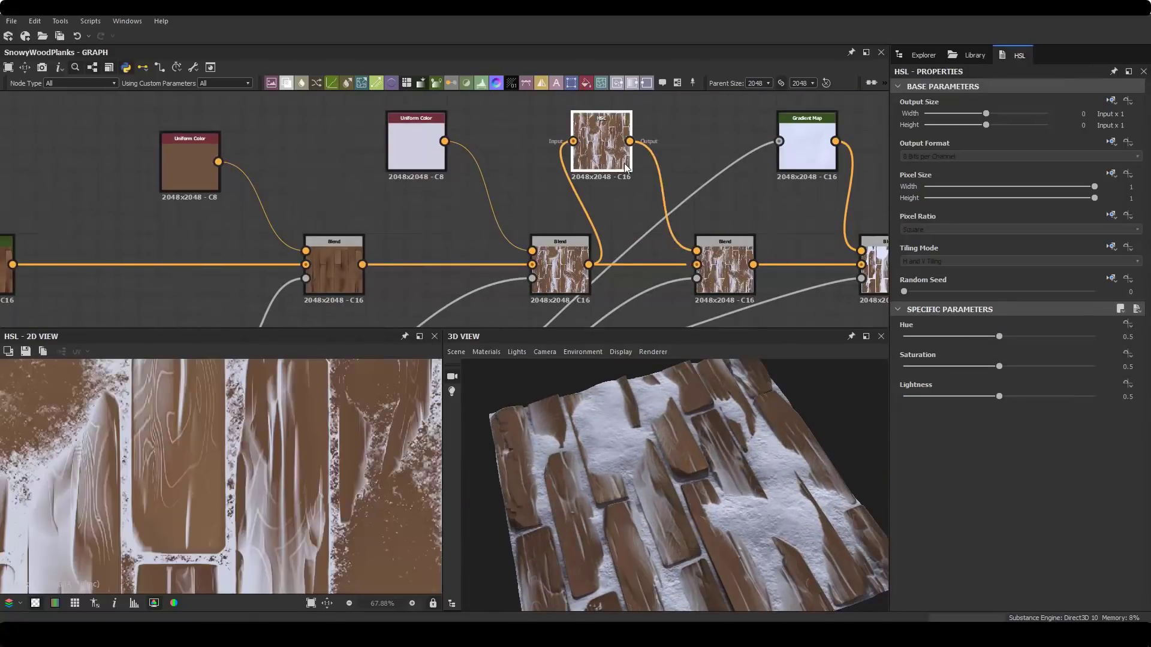
key(ctrl+z)
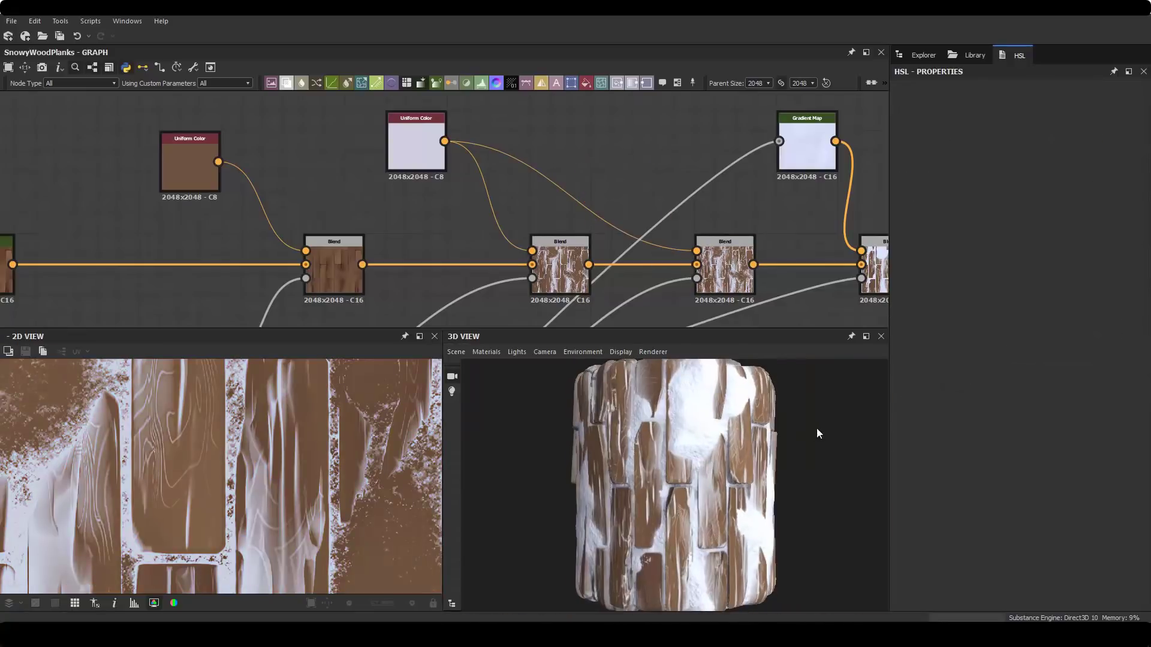
Wire a Gradient Map into the blend and set it to Overlay at 0.53 opacity.
scroll(459, 207, down, 5)
click(703, 208)
drag(534, 249, 586, 230)
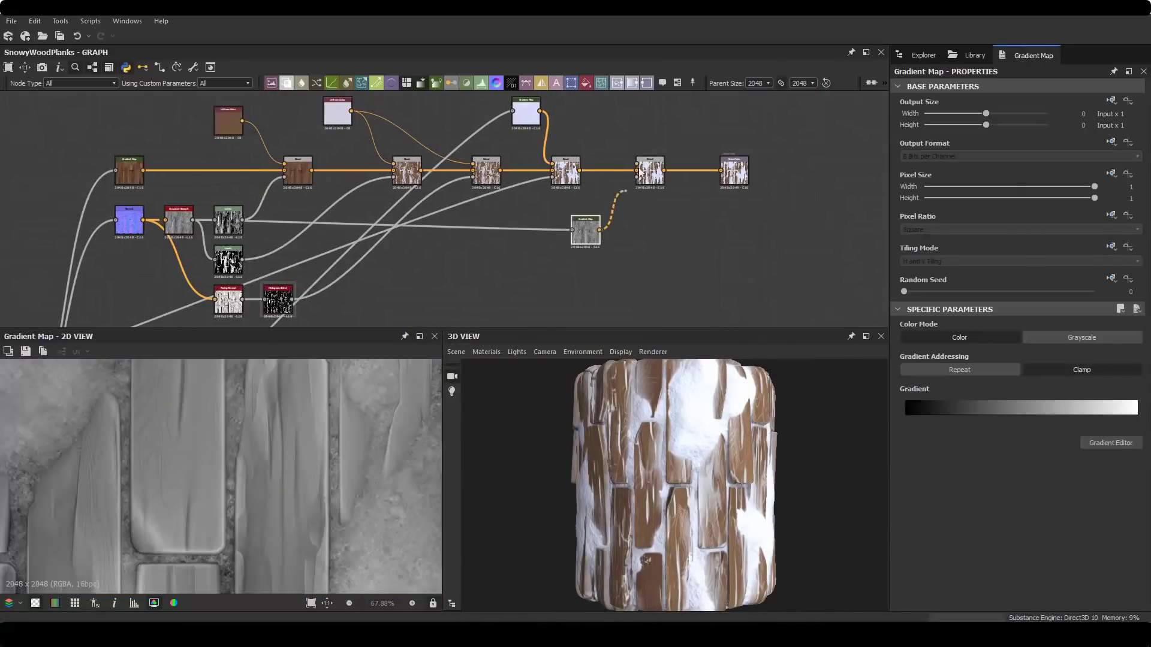
click(649, 170)
click(1018, 367)
click(914, 447)
click(932, 336)
Preview the material on a plane and widen the histogram_range node to 0.58.
click(456, 351)
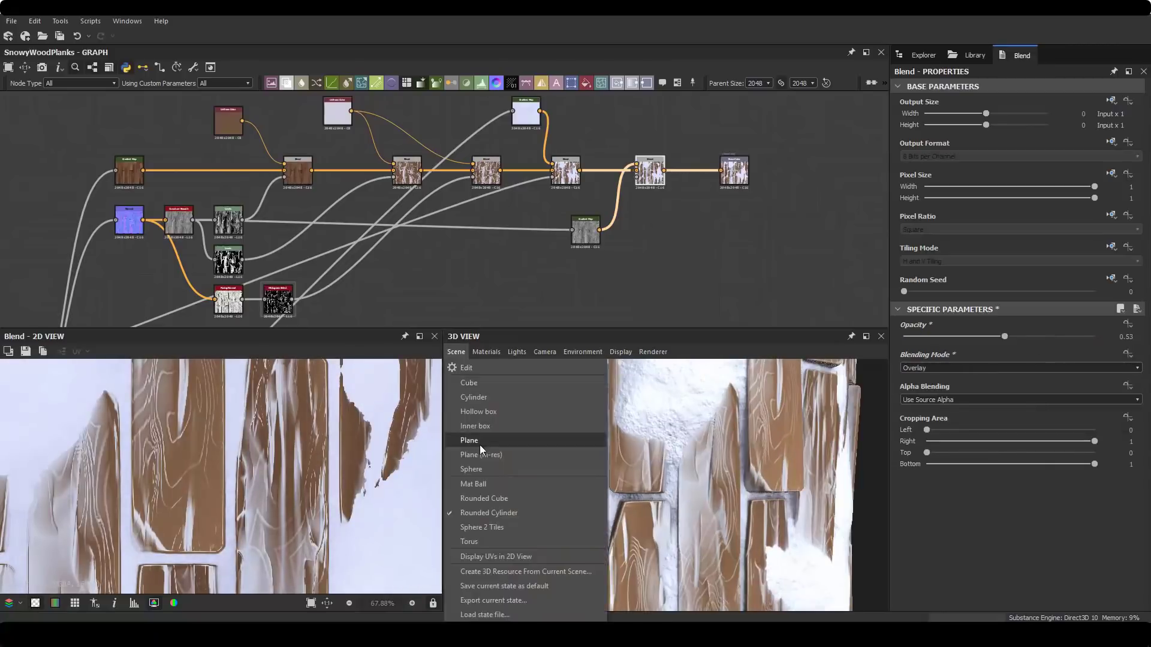
click(479, 445)
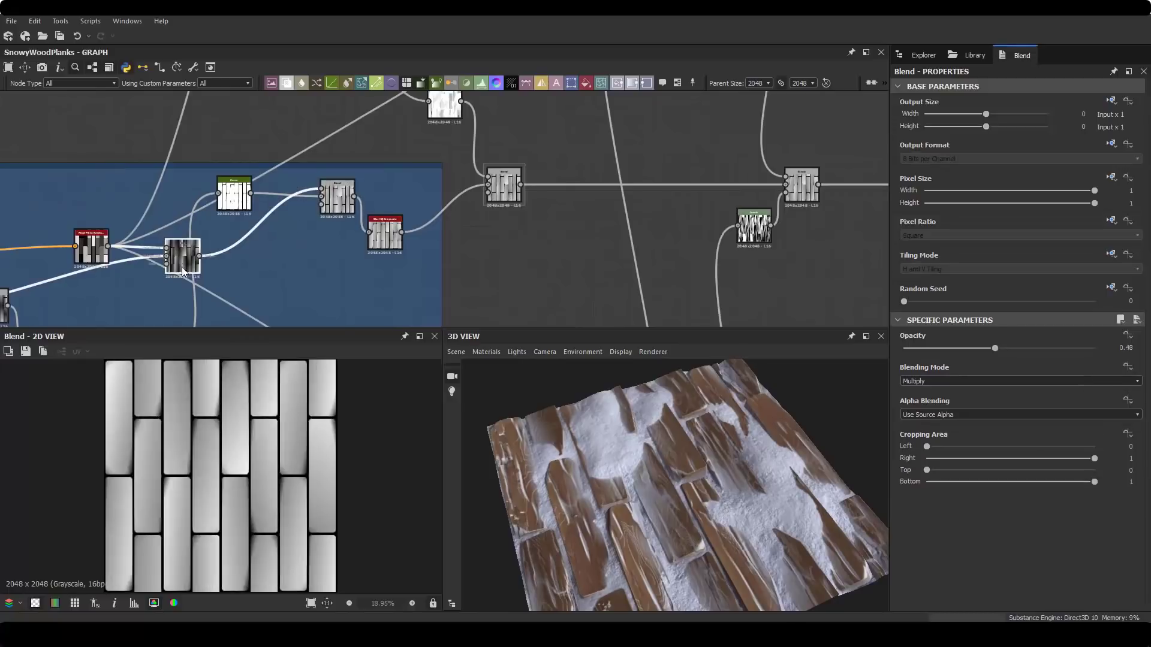
click(386, 231)
scroll(402, 264, up, 2)
drag(414, 277, 453, 289)
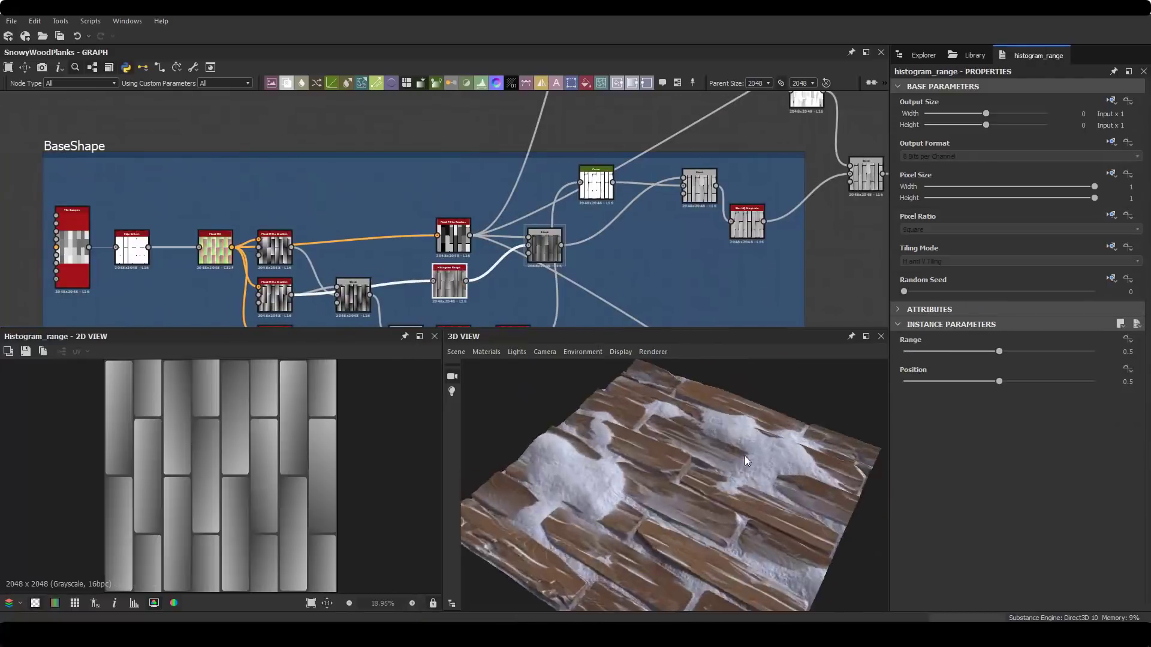
drag(745, 456, 593, 478)
drag(945, 352, 1016, 351)
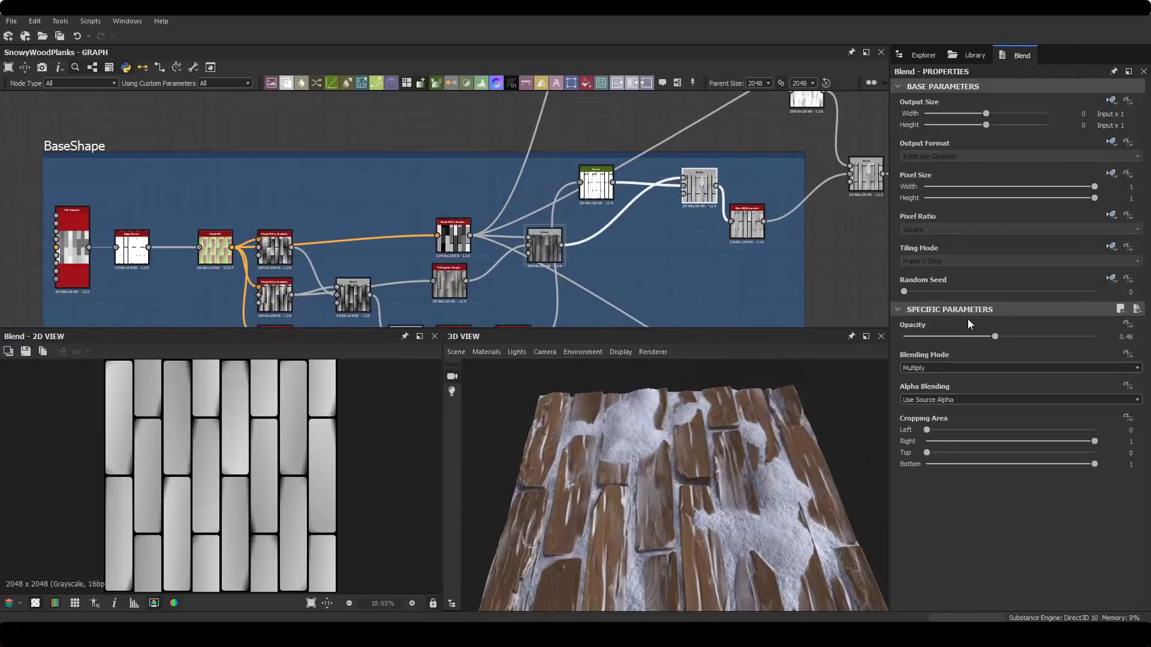
Lower the plank shading blend to 0.29 opacity and set wood saturation 0.64, lightness 0.45.
click(957, 337)
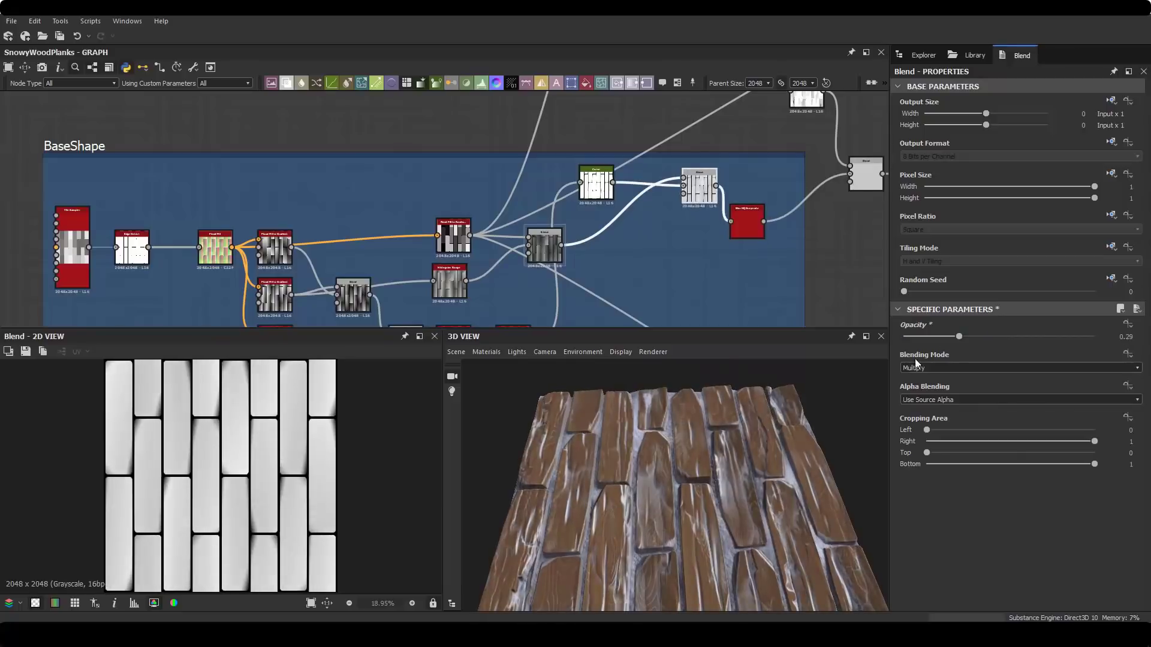
drag(851, 396, 641, 451)
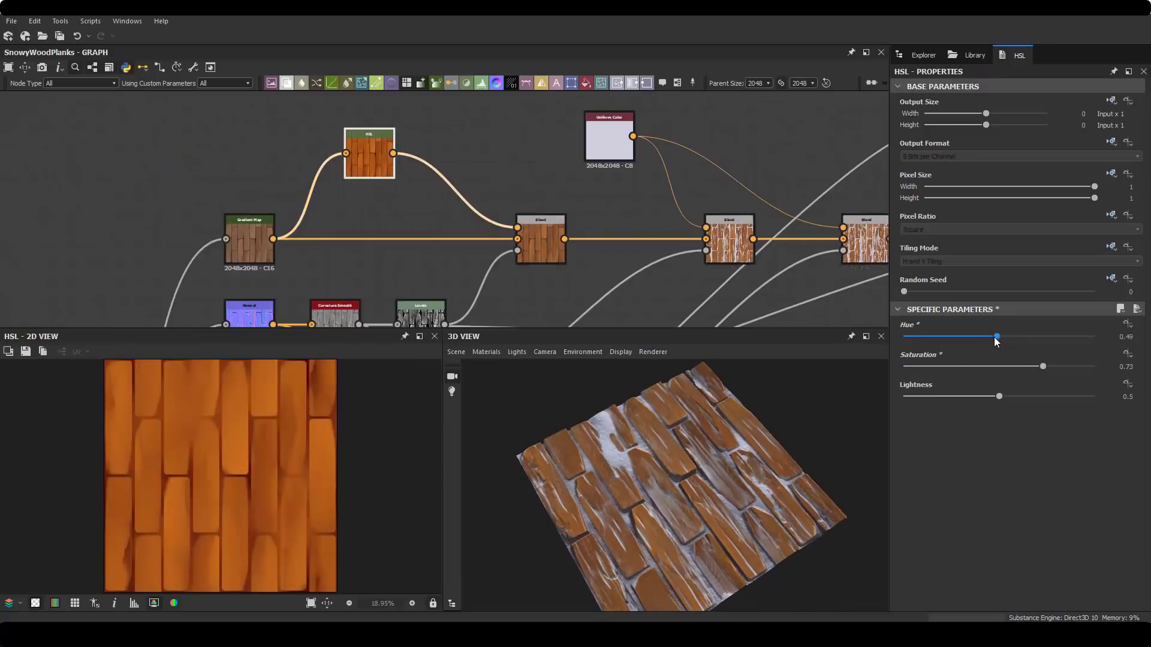
drag(999, 396, 989, 396)
drag(1043, 366, 1005, 353)
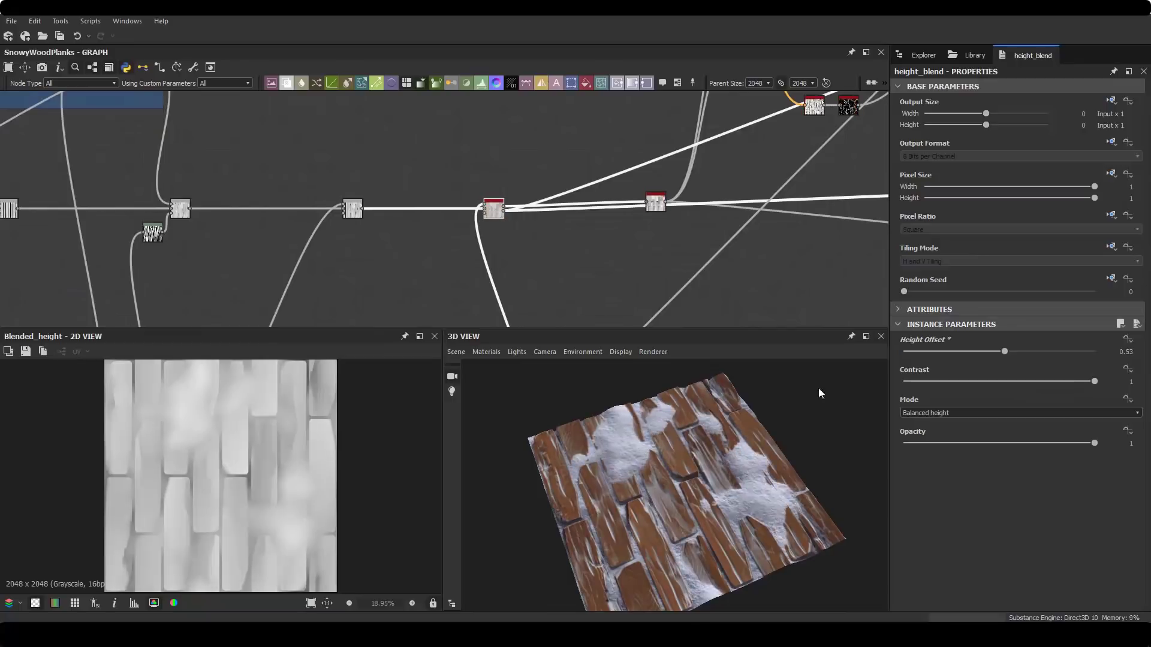
Set the snow height offset to 0.53 and lift the Curve point to brighten the mask.
drag(818, 387, 707, 429)
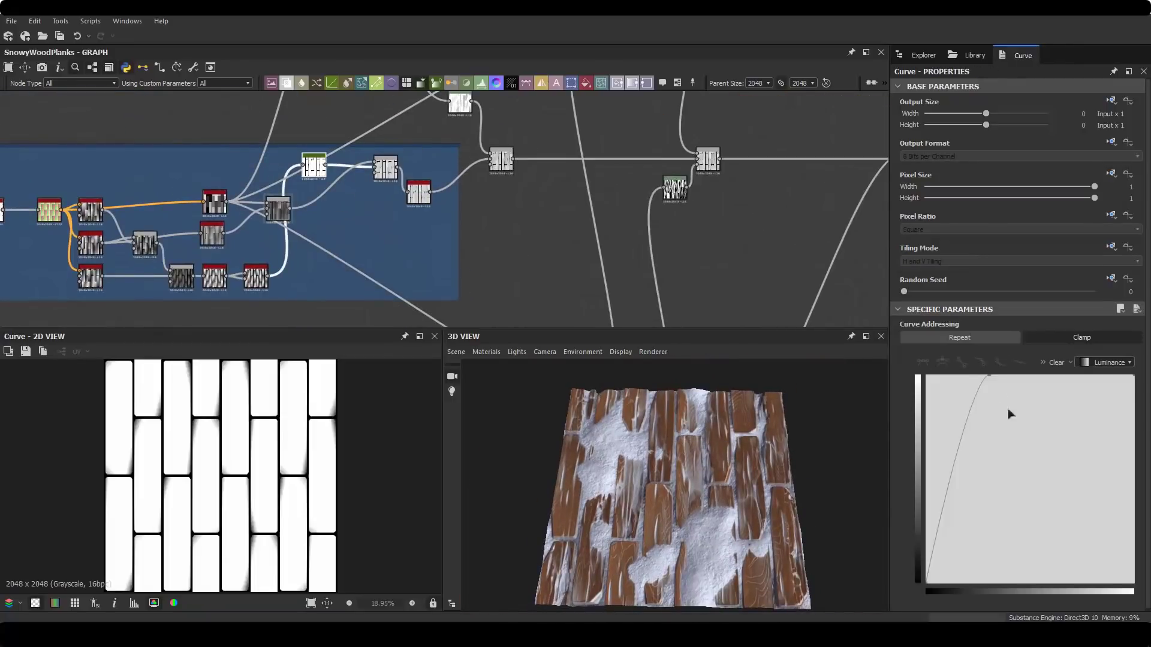
drag(1009, 411, 998, 381)
drag(705, 418, 693, 436)
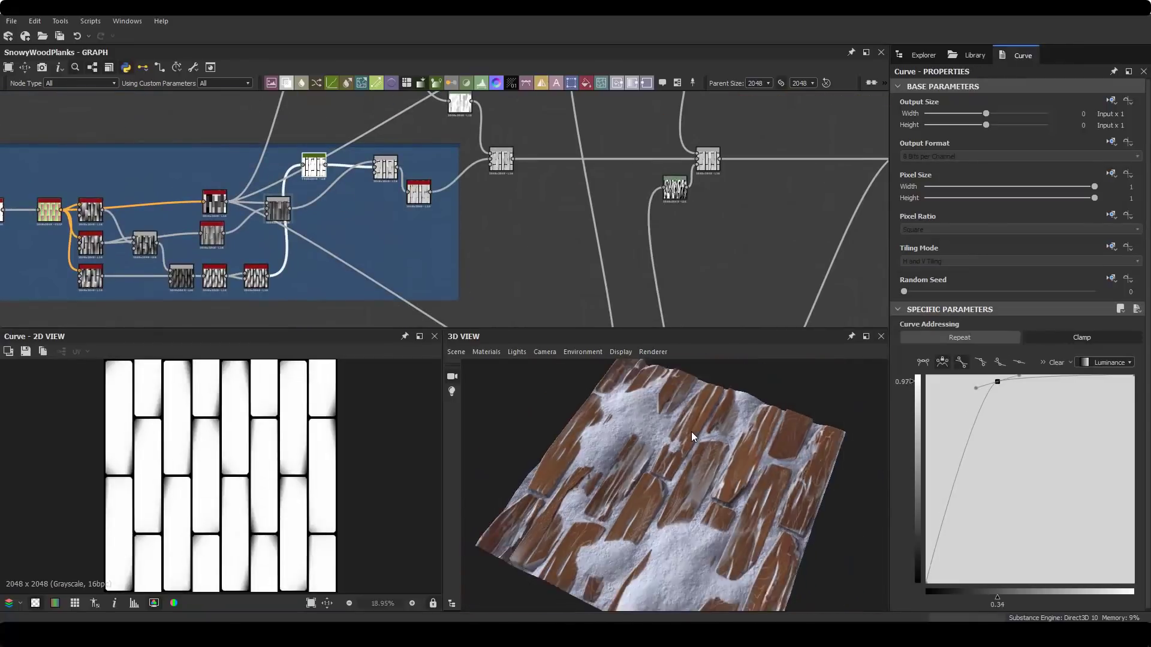
drag(629, 416, 671, 384)
scroll(680, 224, down, 3)
Set the Snow frame's blend opacity to 0.23 and check the snow in the preview.
drag(600, 467, 631, 442)
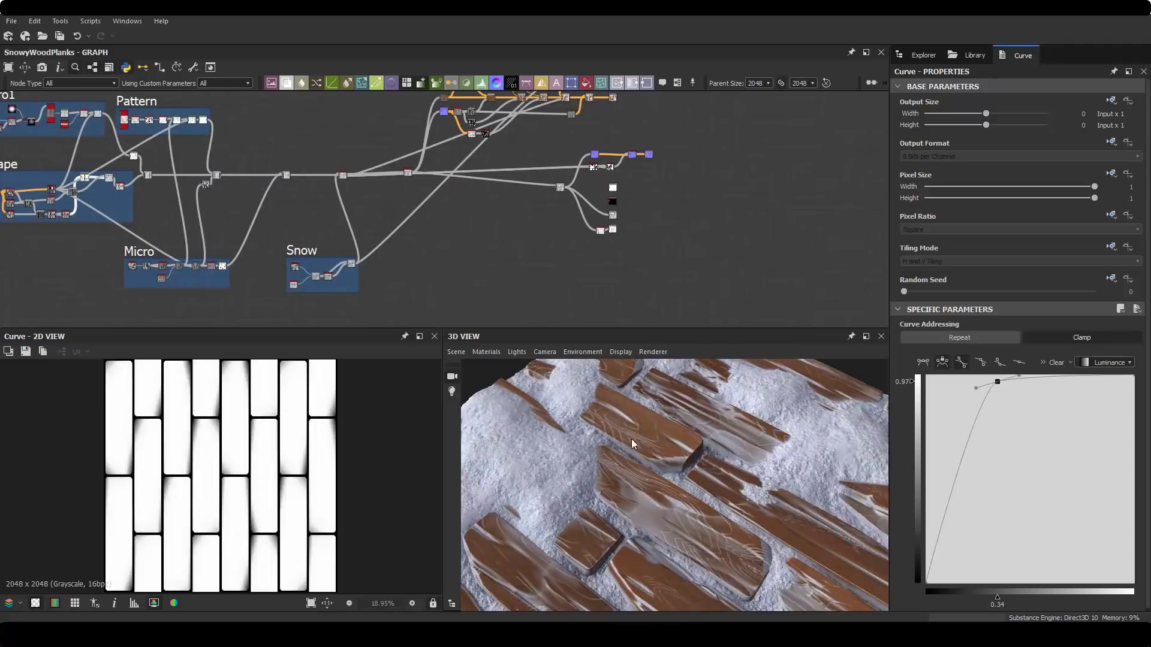
scroll(418, 224, up, 3)
double_click(418, 225)
drag(940, 339, 947, 337)
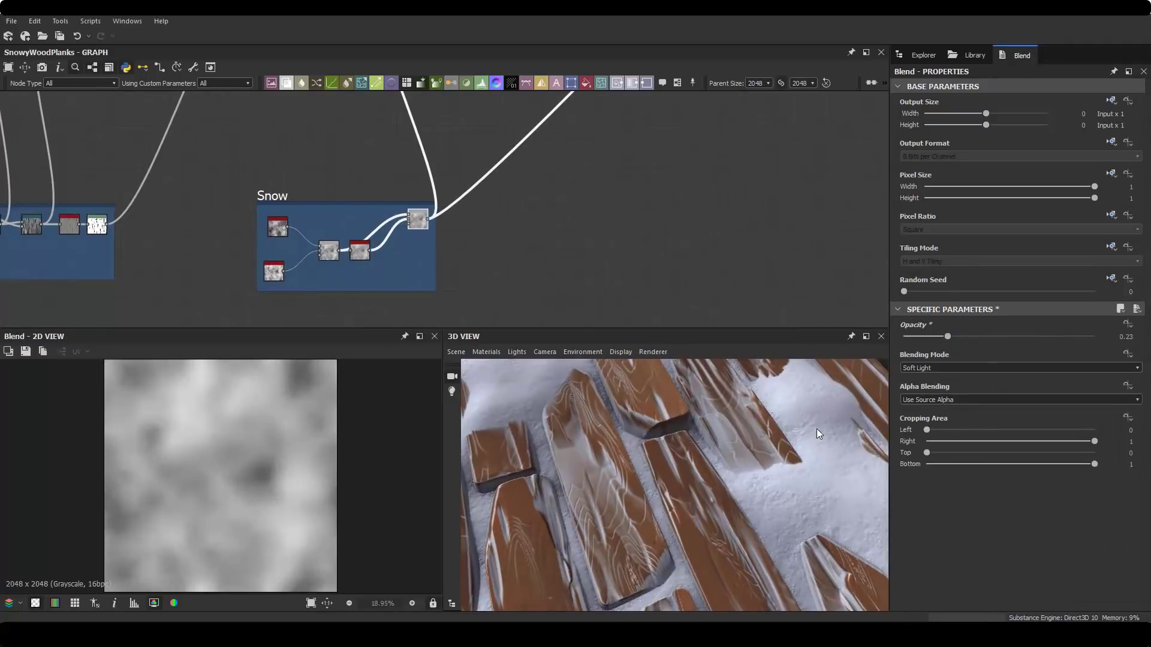
mouse_move(816, 429)
mouse_down()
mouse_move(776, 429)
mouse_move(817, 409)
mouse_move(786, 470)
mouse_up()
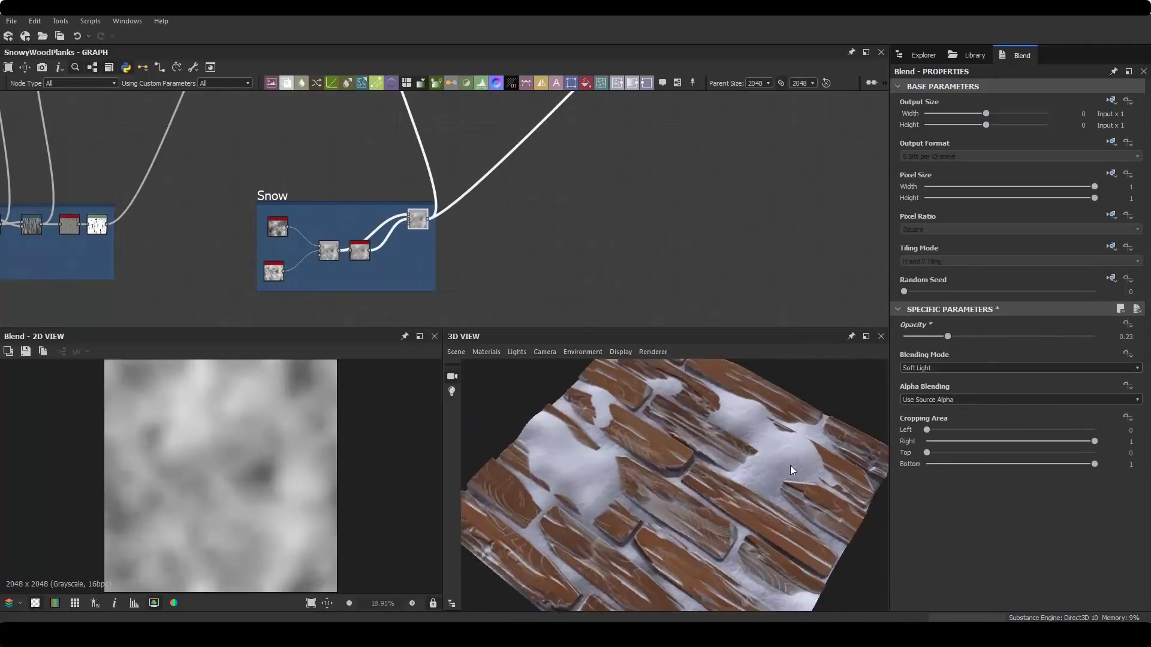
scroll(314, 191, up, 3)
Add Slope Blur Grayscale and Blur HQ Grayscale nodes in the plank blend area.
double_click(314, 192)
middle_drag(315, 191, 547, 191)
text(lope blur)
key(Return)
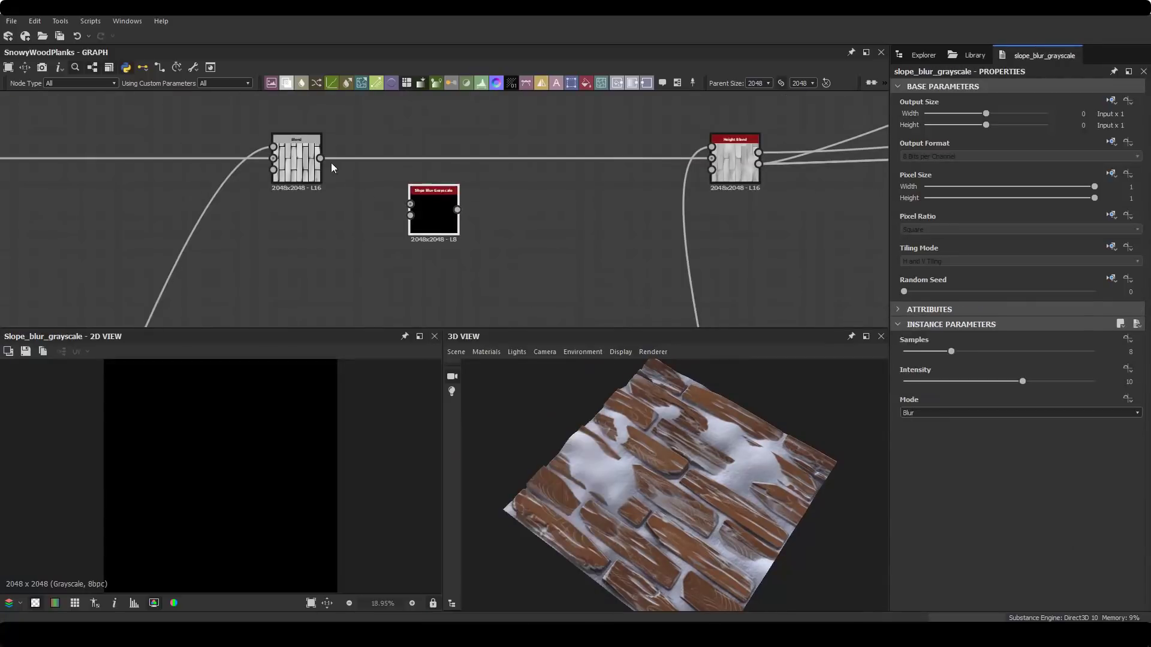
key(space)
text(blur)
key(Return)
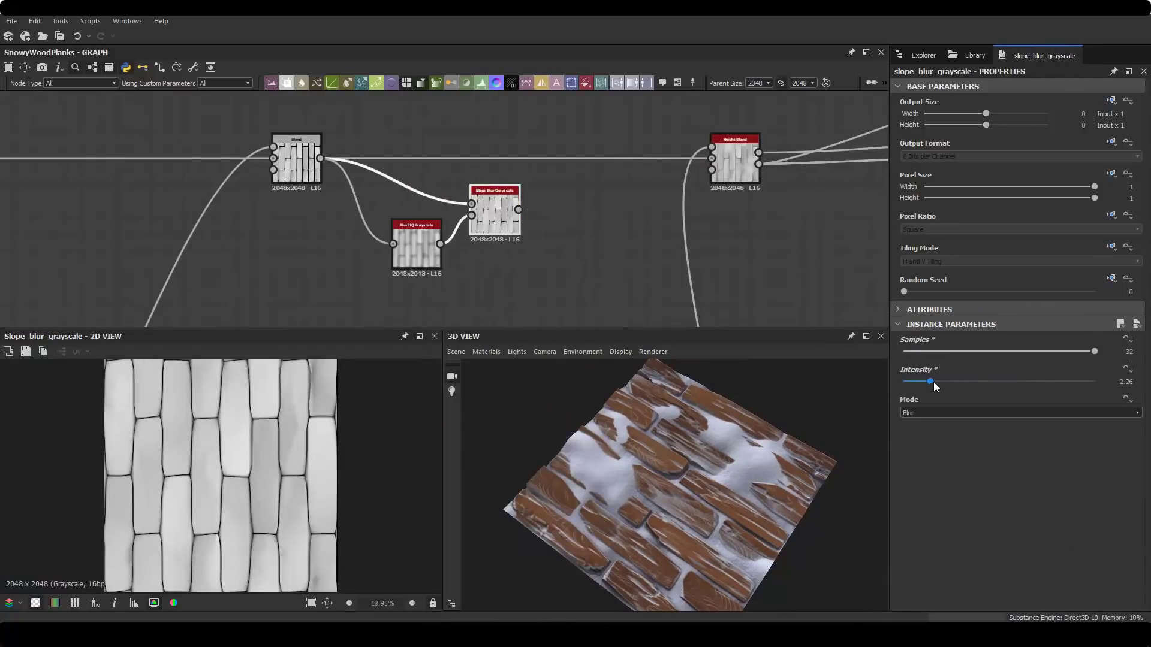
Add a Blend after Slope Blur and raise its opacity to 0.89.
drag(517, 209, 584, 179)
click(599, 198)
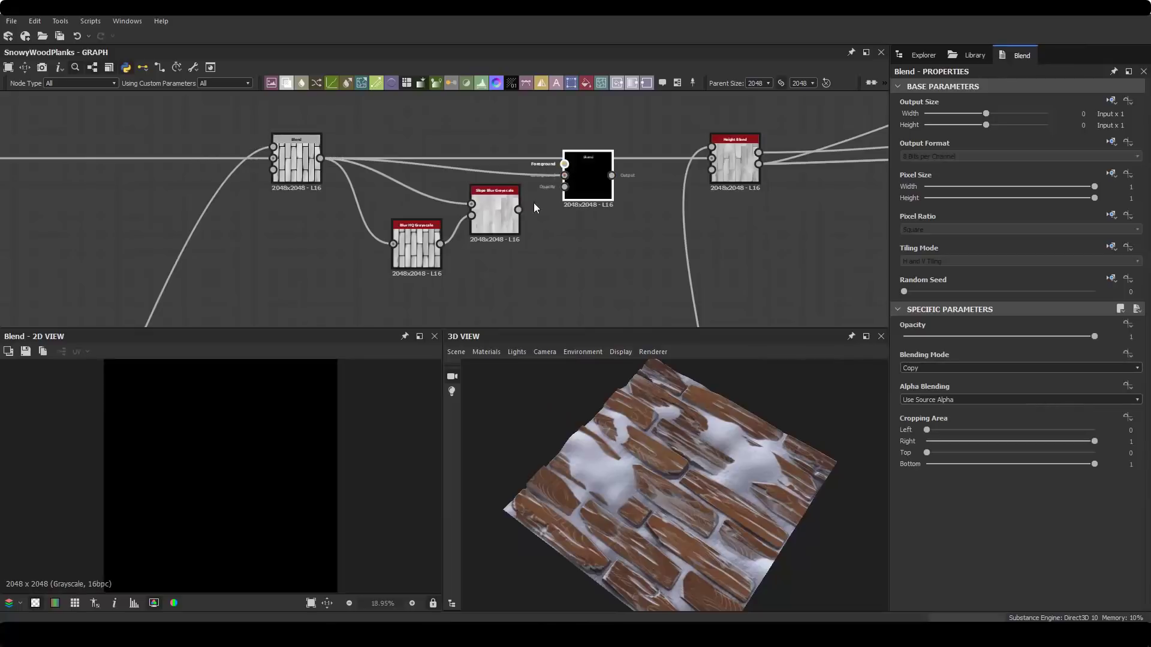
drag(998, 337, 1032, 337)
drag(758, 411, 773, 384)
mouse_move(1031, 336)
mouse_down()
mouse_move(919, 337)
mouse_move(1073, 337)
mouse_up()
scroll(758, 459, down, 5)
scroll(716, 383, up, 10)
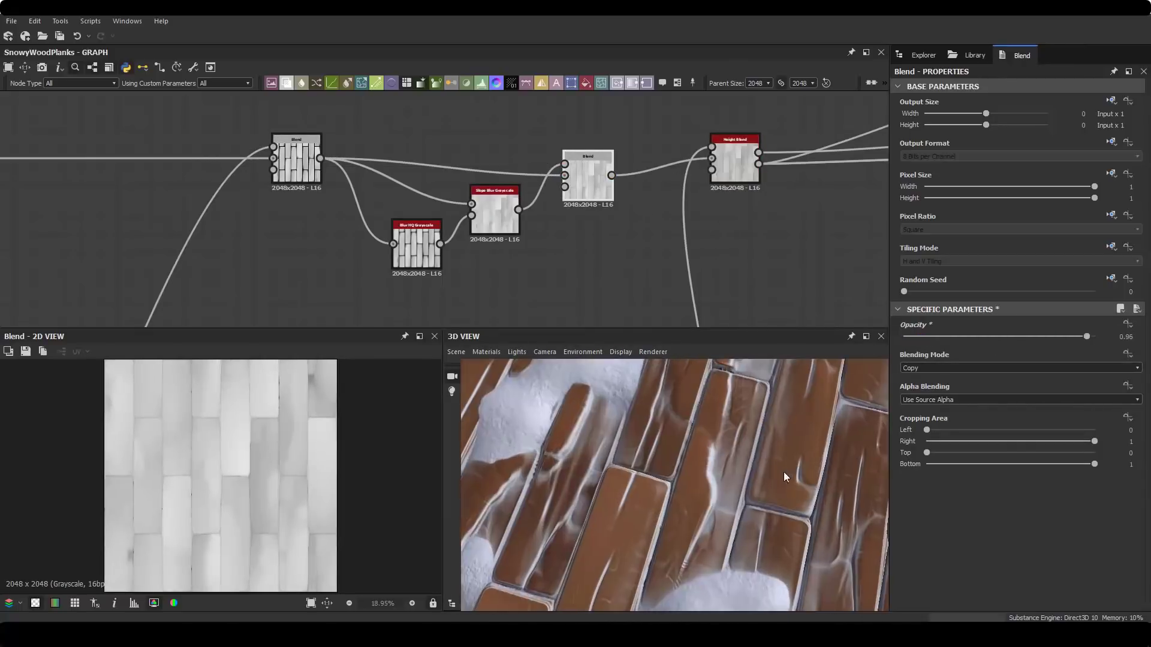
Reduce the opacity of the Blend following the blurred height to 0.86.
click(417, 242)
scroll(783, 451, down, 10)
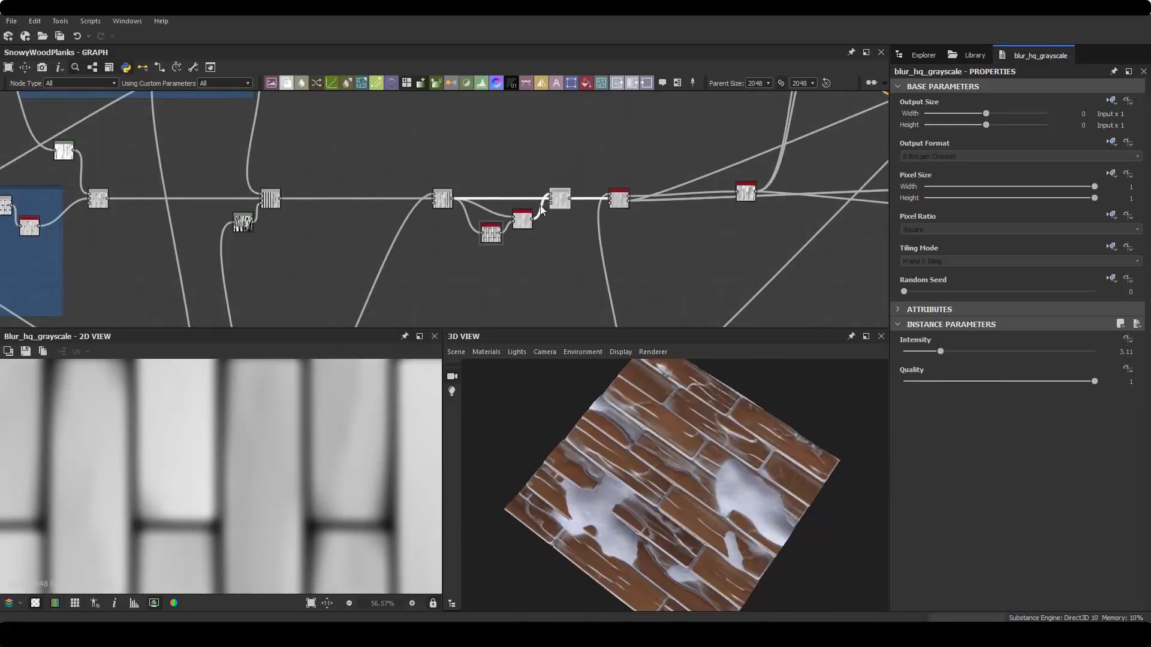
scroll(541, 209, up, 3)
click(579, 208)
scroll(329, 225, down, 5)
scroll(535, 243, up, 2)
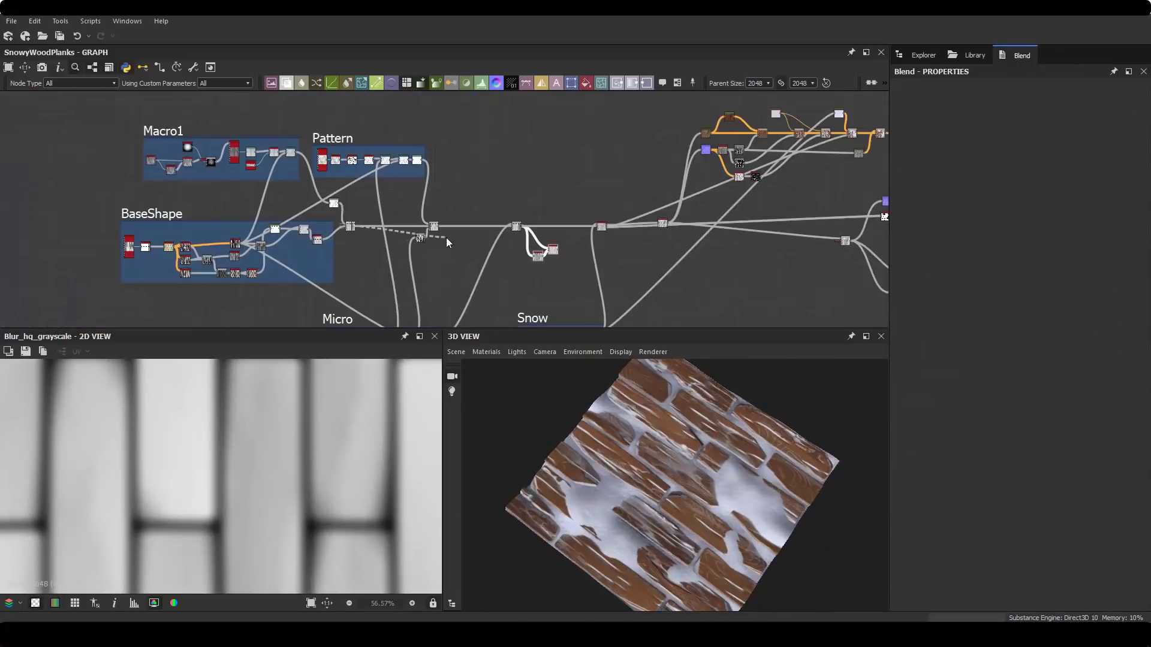
scroll(518, 259, up, 3)
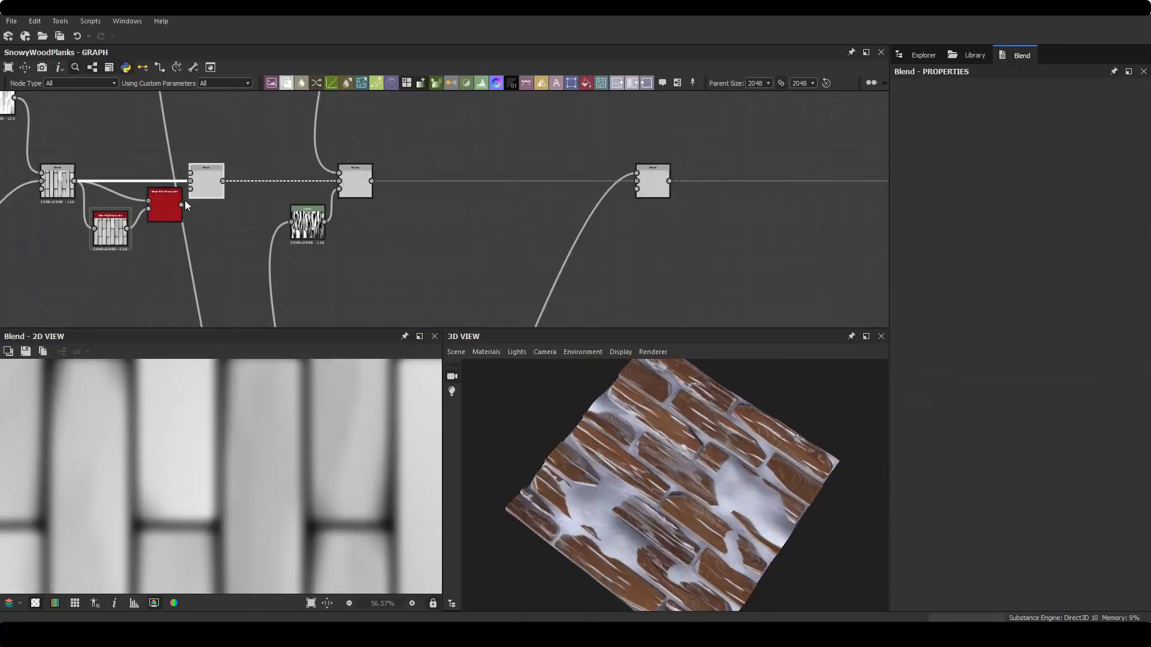
scroll(689, 414, up, 5)
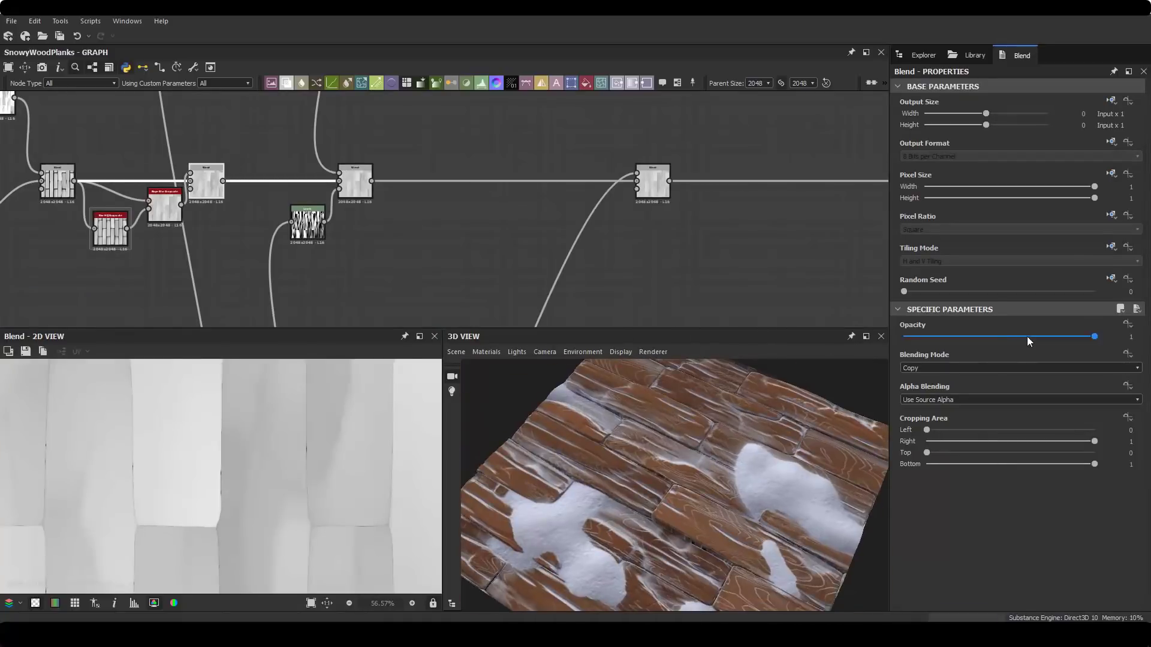
drag(1015, 336, 1061, 336)
scroll(748, 452, up, 3)
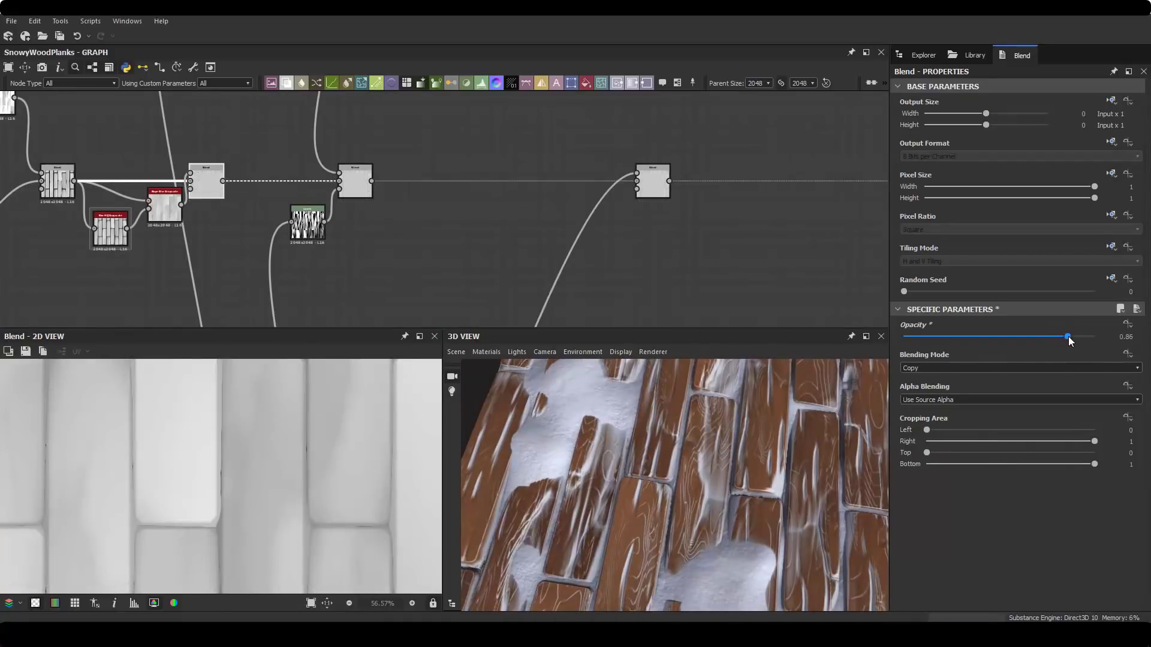
scroll(782, 451, down, 4)
mouse_move(820, 445)
mouse_down()
mouse_move(732, 447)
mouse_move(753, 444)
mouse_up()
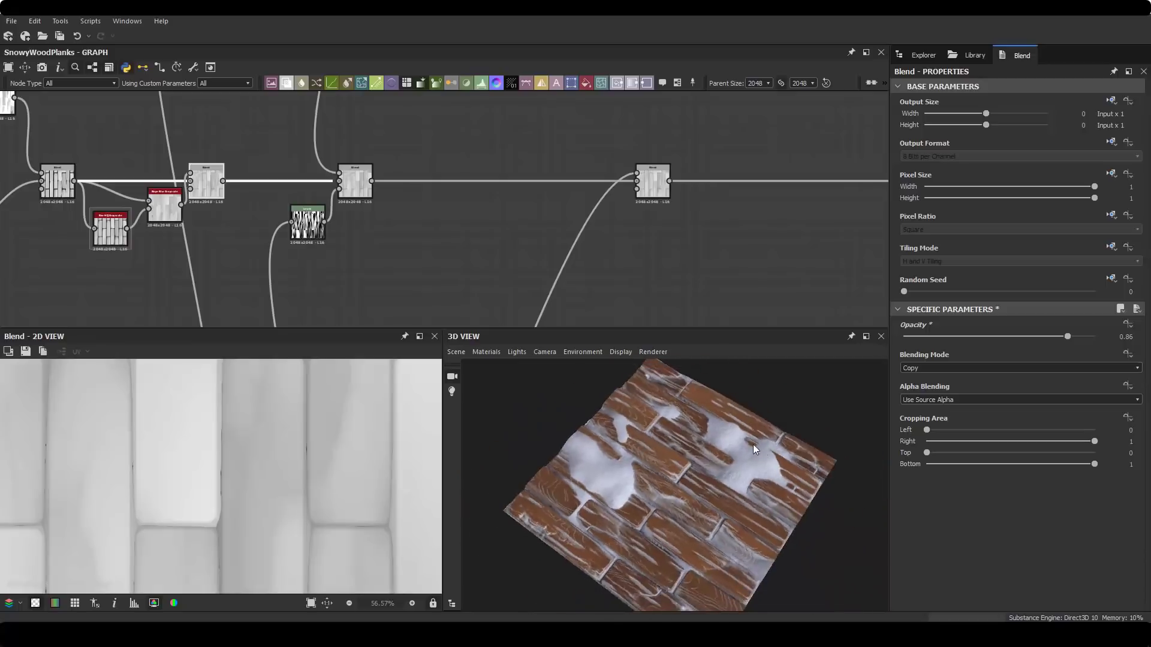
Set the grain Blend to Subtract mode at 0.03 opacity.
click(407, 175)
scroll(407, 175, up, 3)
click(503, 175)
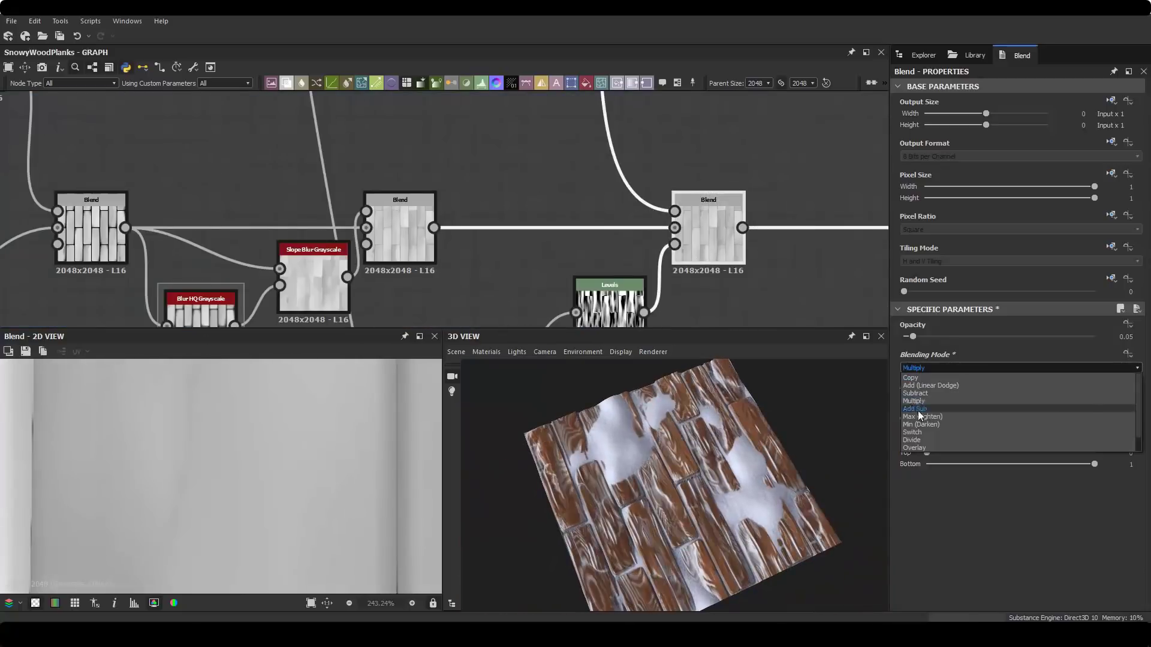
click(915, 393)
scroll(750, 436, up, 3)
scroll(754, 435, up, 3)
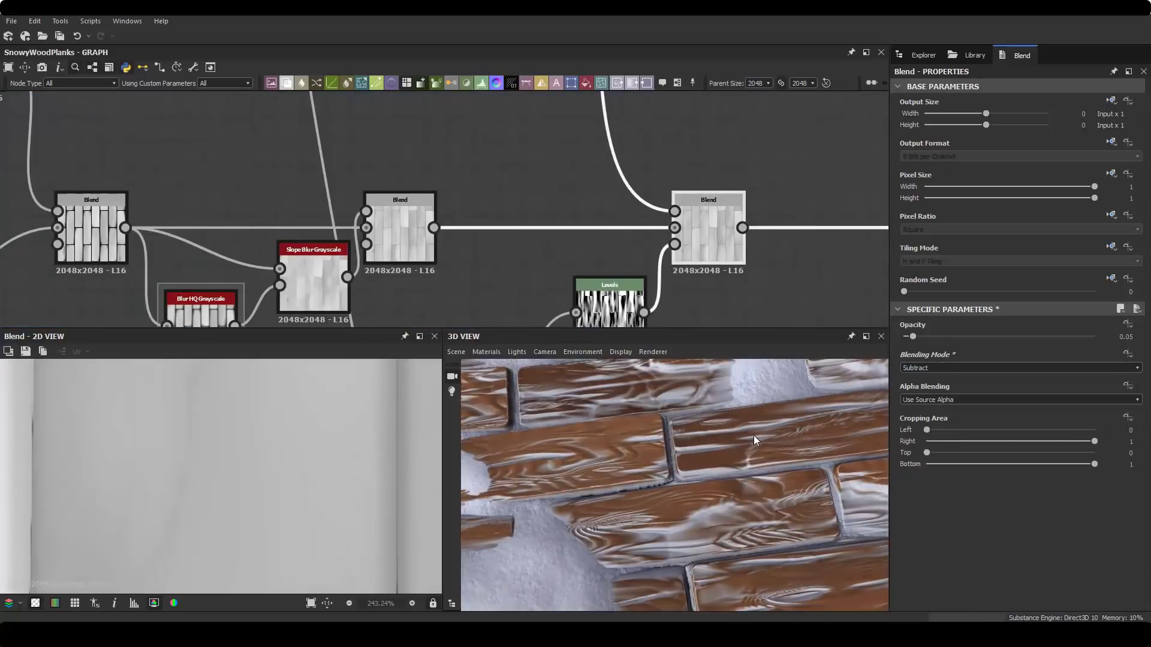
drag(912, 337, 908, 337)
drag(782, 407, 767, 431)
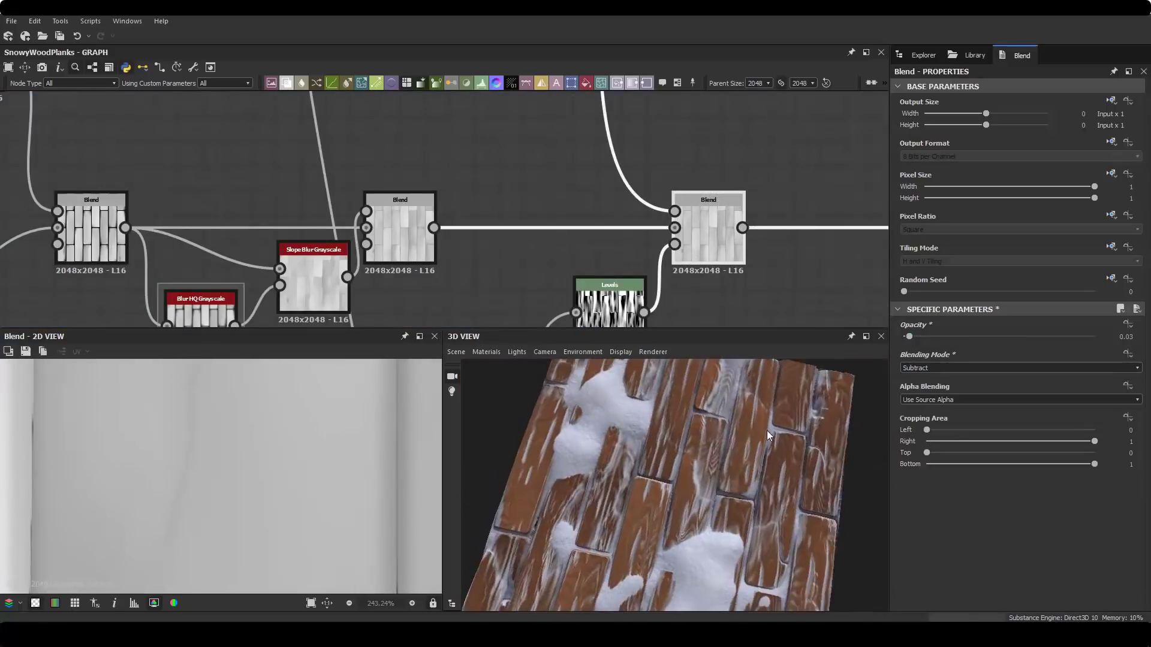
Darken the Pattern Levels midtones and set the downstream blend's opacity to 0.02.
click(612, 171)
drag(1021, 357, 1081, 358)
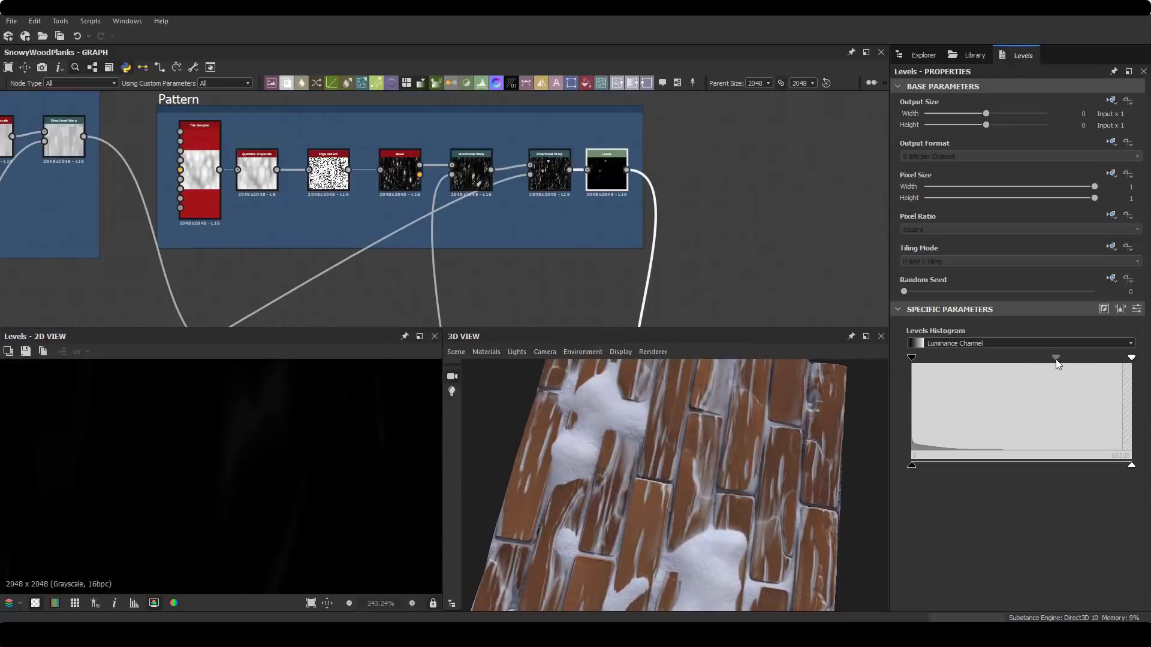
scroll(649, 242, down, 3)
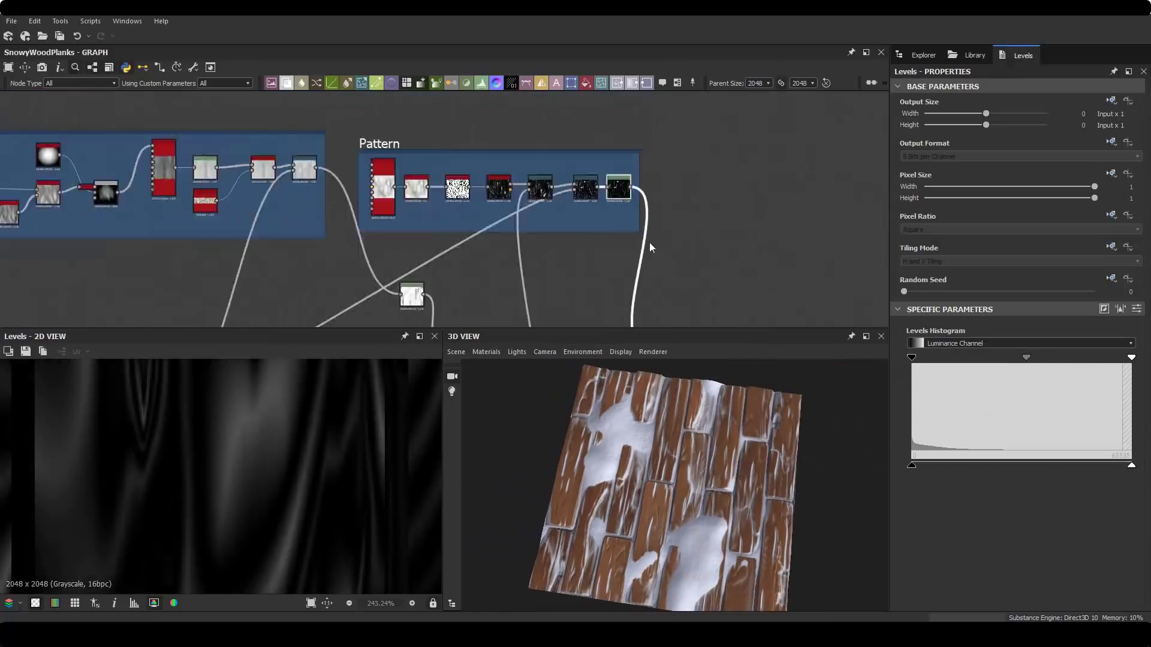
click(695, 113)
drag(785, 411, 692, 427)
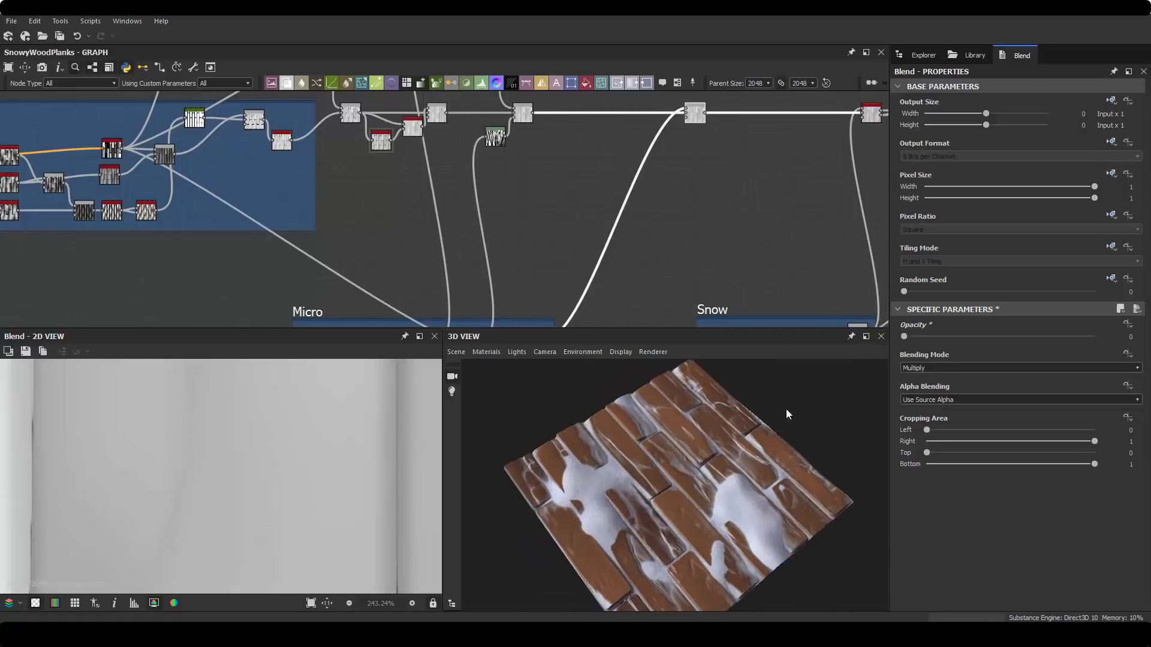
scroll(786, 409, up, 5)
drag(904, 336, 908, 336)
scroll(707, 414, down, 5)
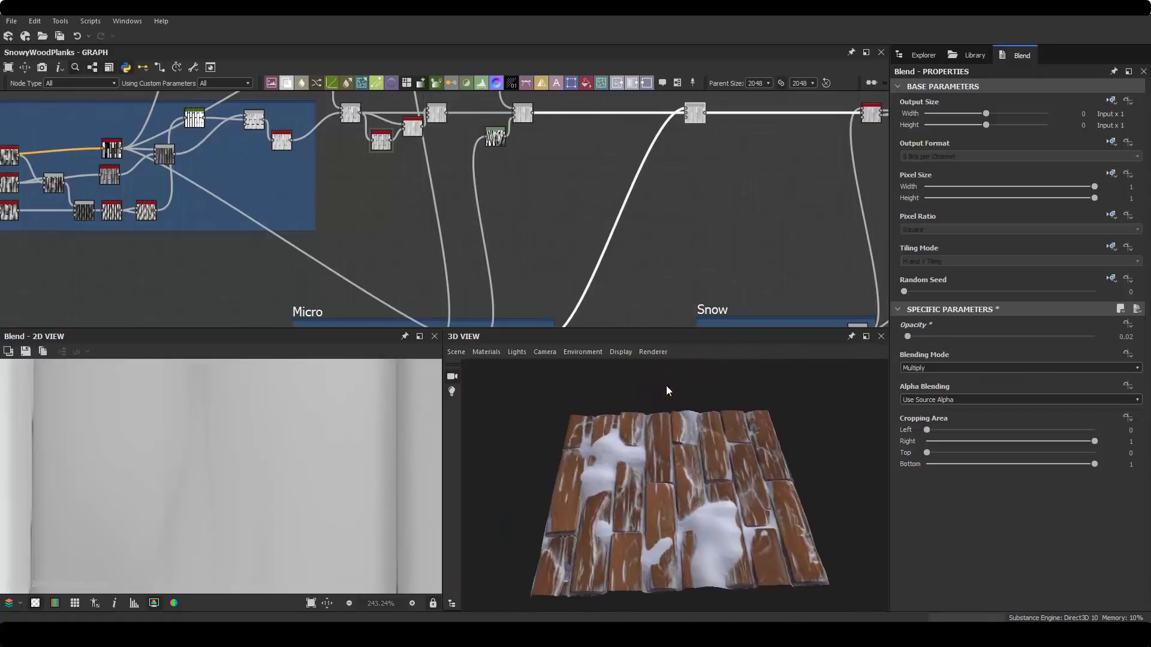
Switch the 3D preview mesh to a cylinder.
click(456, 351)
click(501, 513)
scroll(689, 429, down, 5)
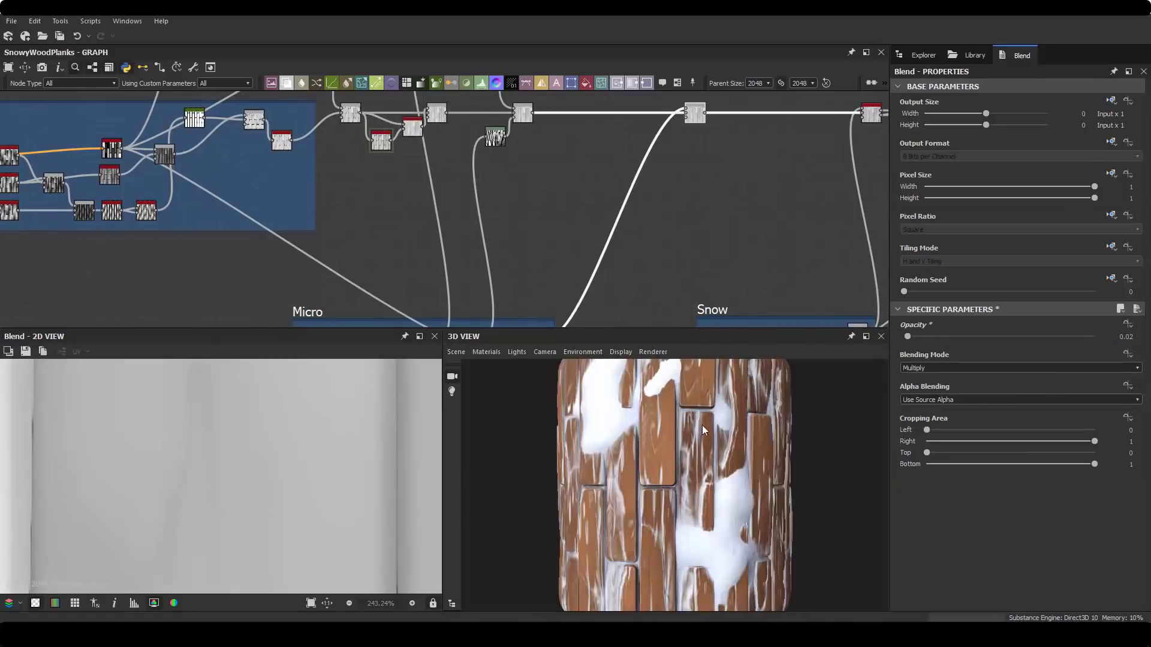
scroll(703, 431, up, 2)
scroll(703, 434, down, 3)
scroll(573, 216, down, 5)
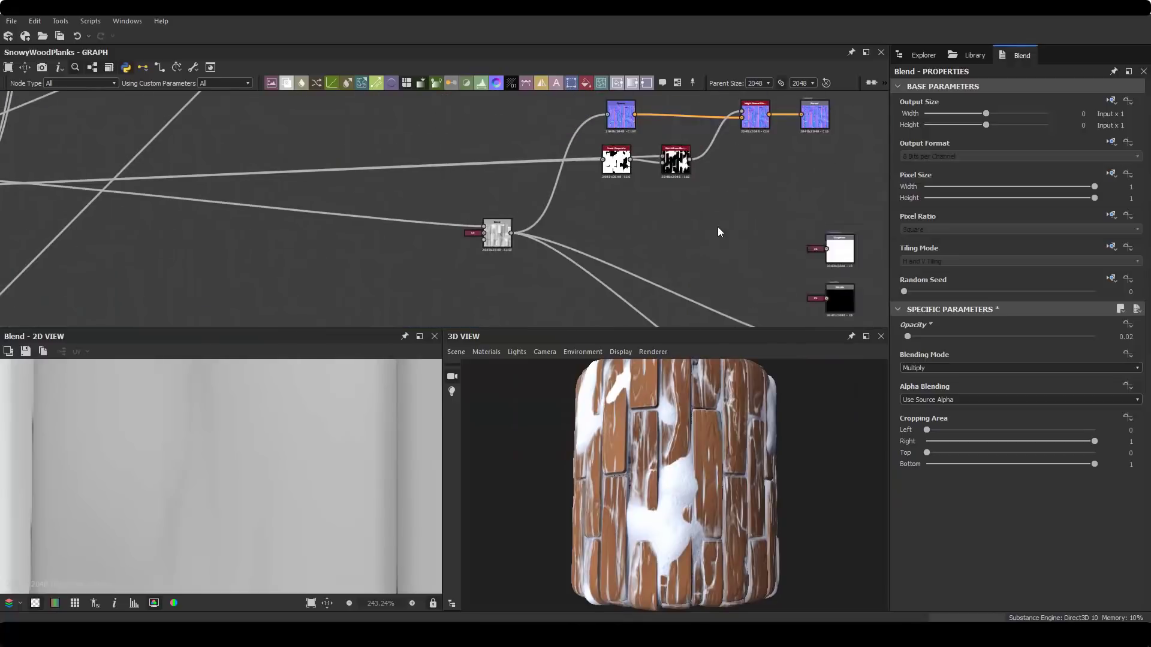
Add a Curvature Smooth node from the height with a brightened Levels after it.
key(space)
click(774, 345)
mouse_move(689, 159)
mouse_down()
mouse_move(705, 235)
mouse_move(723, 210)
mouse_up()
scroll(707, 228, up, 2)
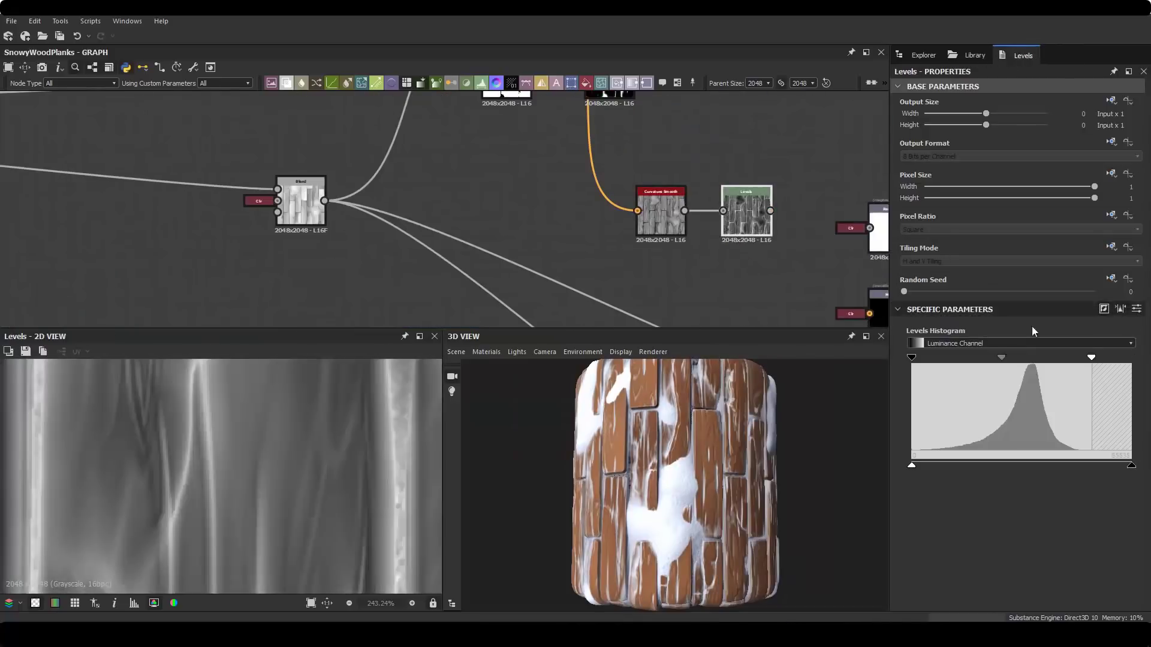
drag(911, 465, 1059, 465)
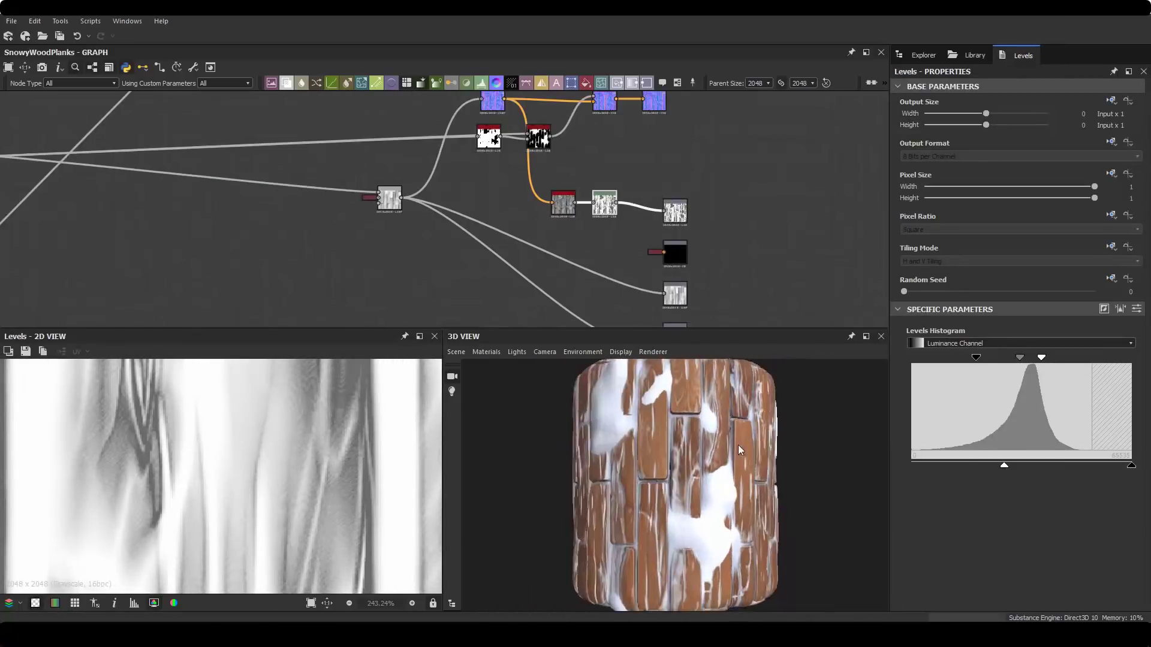
click(456, 352)
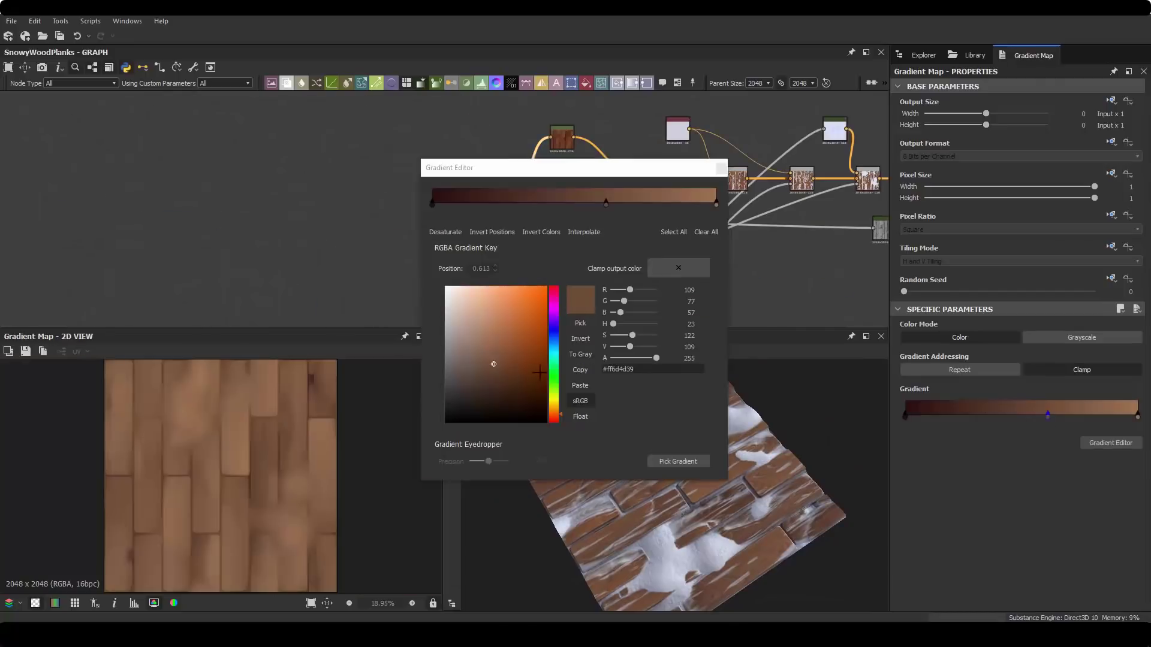
Recolour the Gradient Map's red key to a muted brown.
mouse_move(539, 167)
mouse_down()
mouse_move(322, 123)
mouse_move(363, 160)
mouse_up()
click(259, 333)
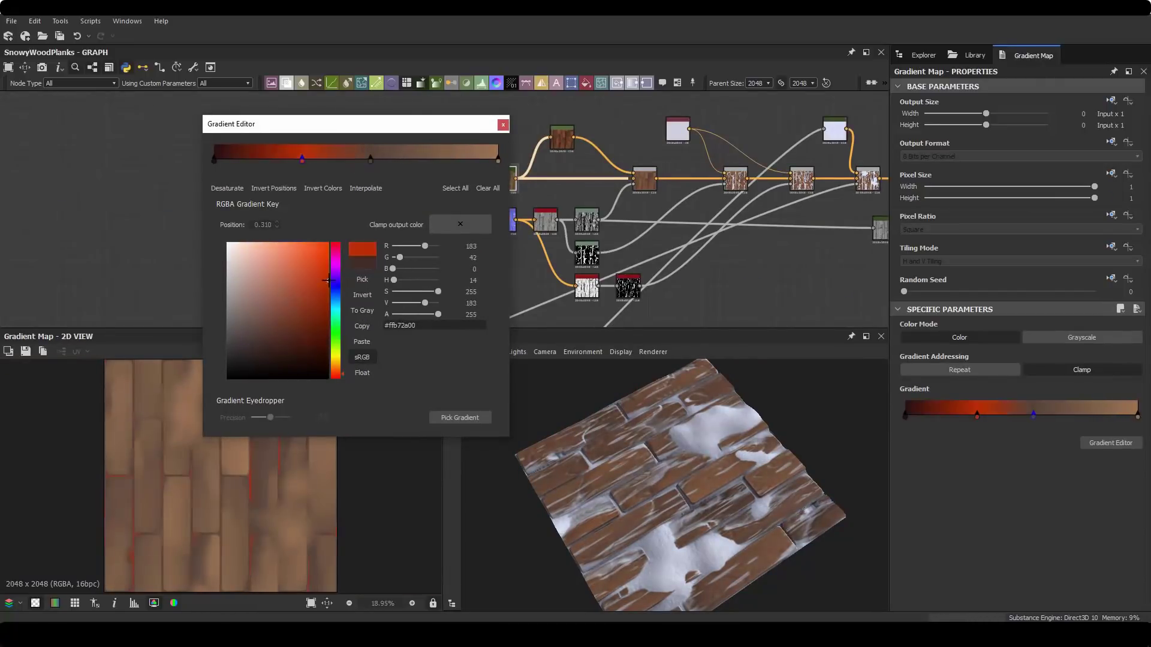
click(336, 366)
click(270, 320)
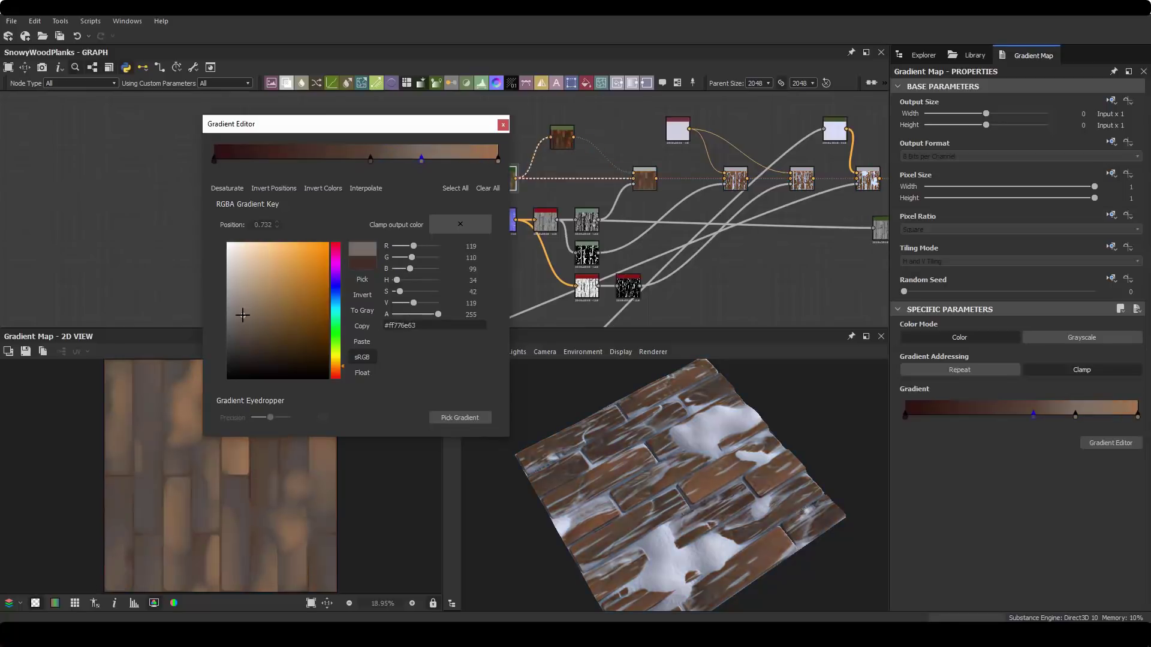
drag(600, 431, 719, 383)
Move the Levels black and white points inward to tighten the plank-edge mask contrast.
click(587, 220)
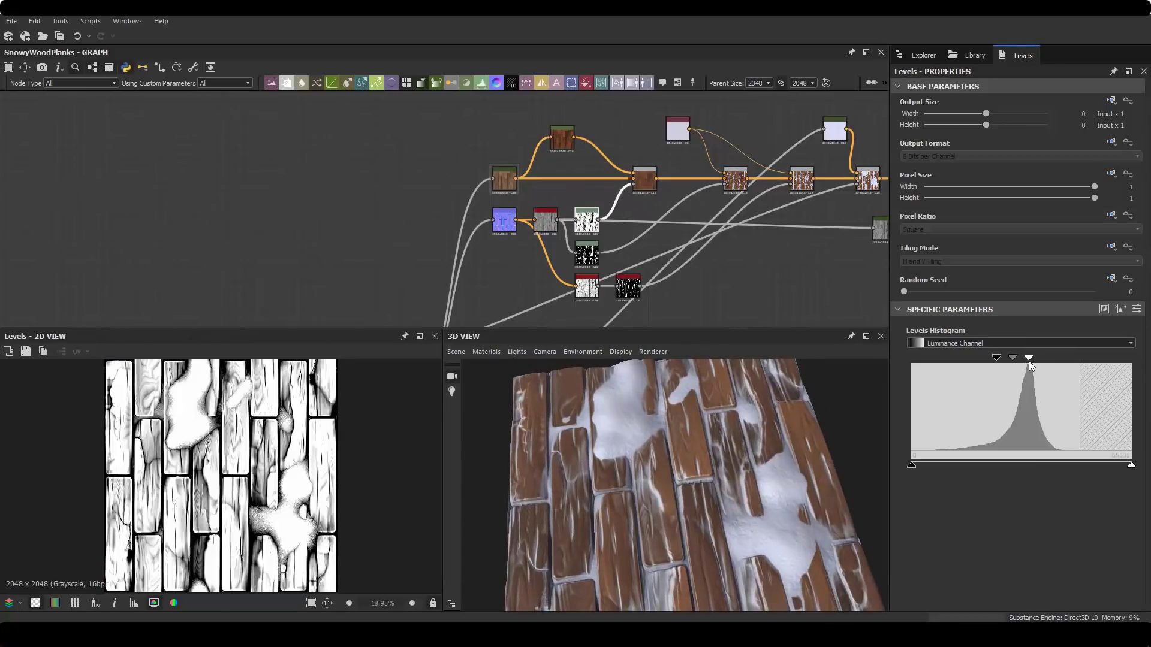
mouse_move(1028, 358)
mouse_down()
mouse_move(1042, 358)
mouse_move(1016, 358)
mouse_up()
mouse_move(767, 420)
mouse_down()
mouse_move(692, 427)
mouse_move(822, 422)
mouse_move(1047, 378)
mouse_move(695, 434)
mouse_move(735, 398)
mouse_up()
scroll(529, 215, down, 2)
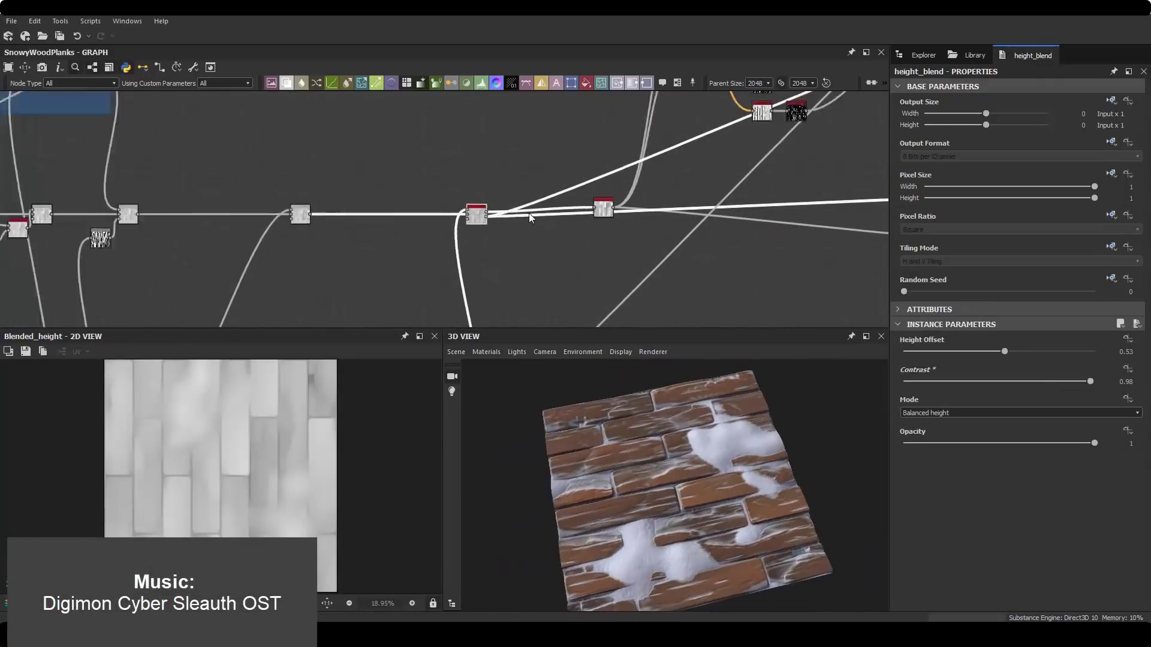
drag(682, 460, 724, 426)
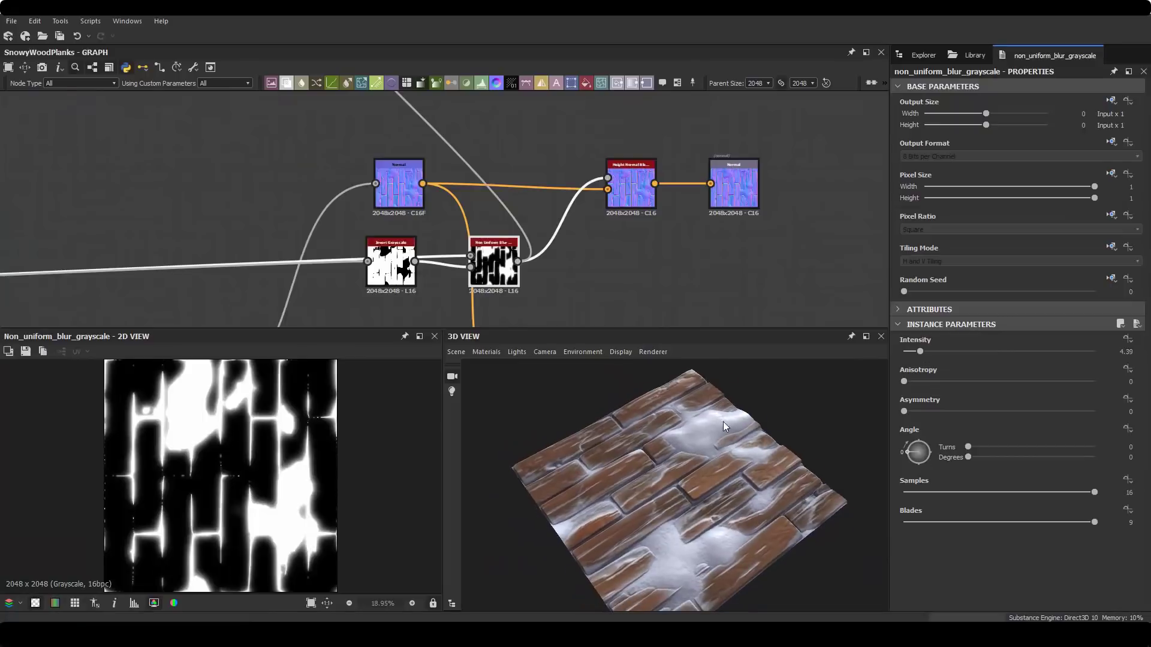
scroll(306, 237, up, 3)
Wrap the selected macro detail nodes in a new frame titled Macro2.
click(402, 243)
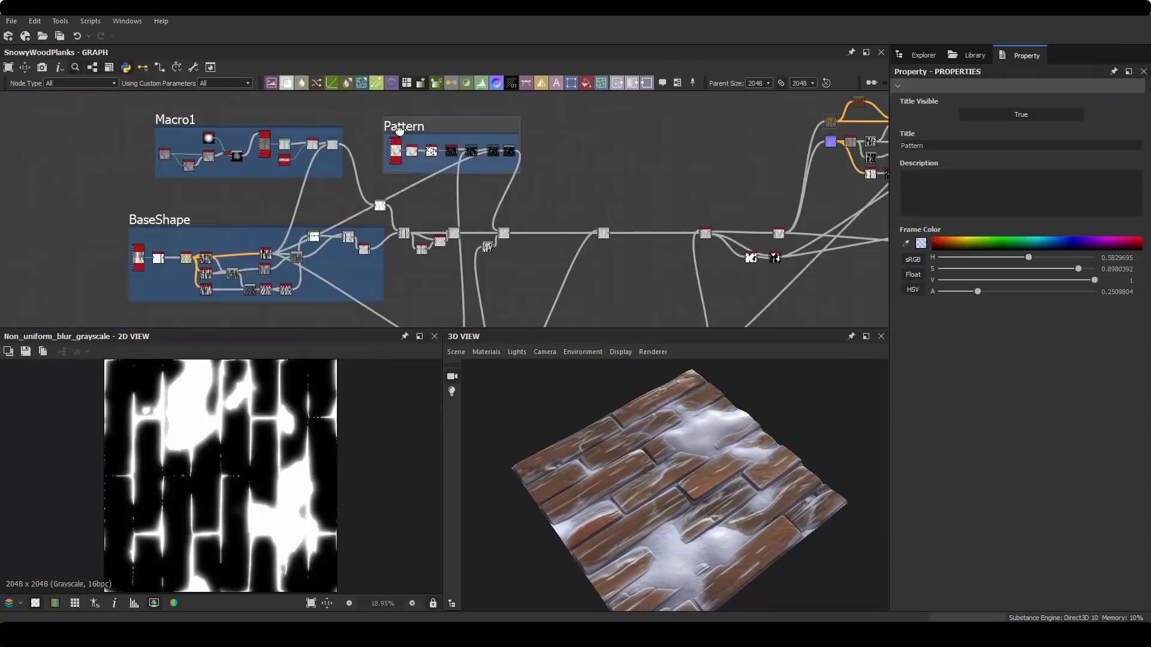
scroll(402, 243, up, 2)
scroll(397, 142, down, 2)
scroll(444, 211, down, 2)
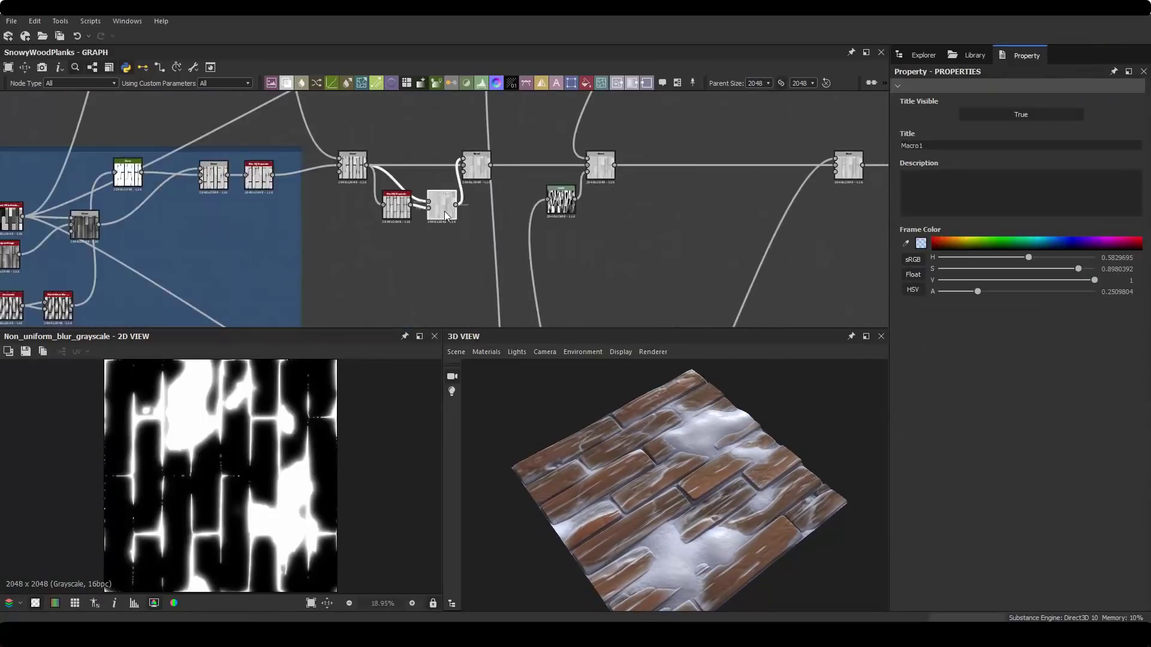
scroll(470, 193, down, 2)
key(ctrl+f)
scroll(413, 240, down, 2)
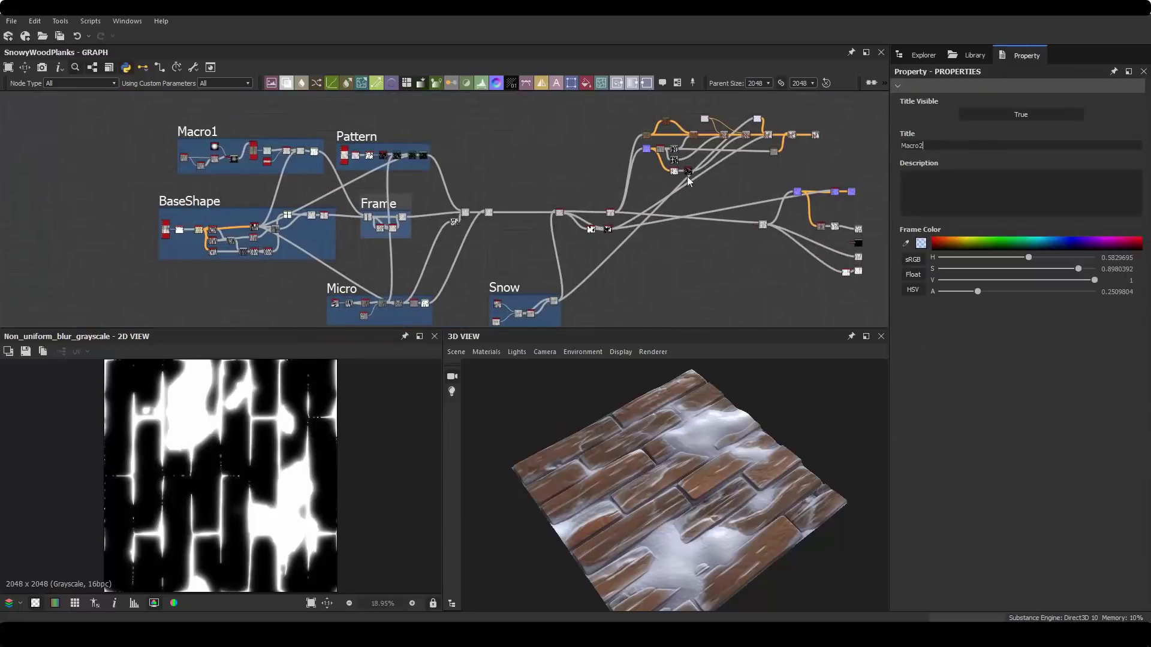
scroll(688, 181, up, 2)
click(484, 138)
Preview the final colour Blend after the Macro2 frame in the 2D view.
click(488, 202)
scroll(609, 200, up, 2)
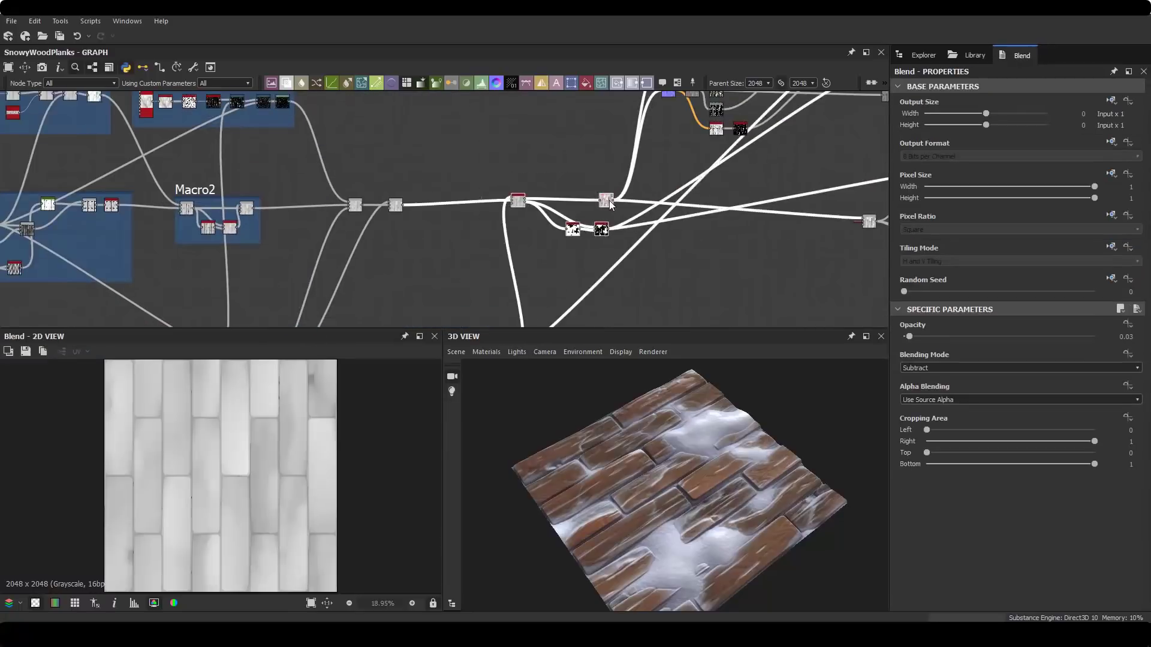
scroll(693, 386, up, 3)
scroll(193, 250, up, 2)
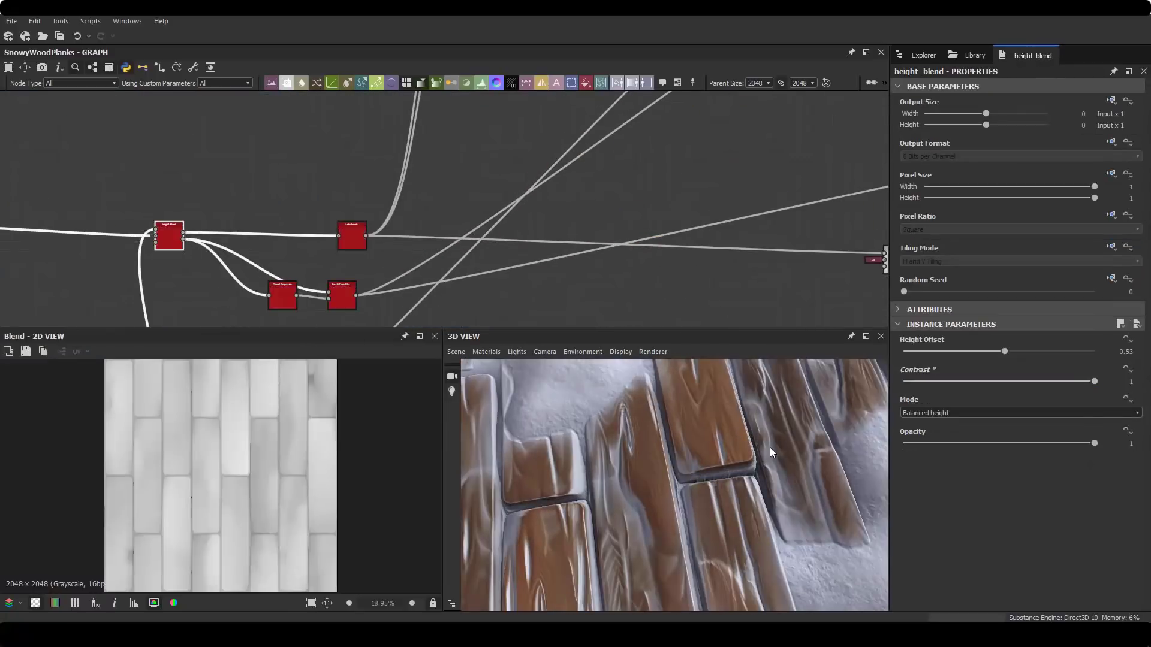
scroll(769, 447, down, 3)
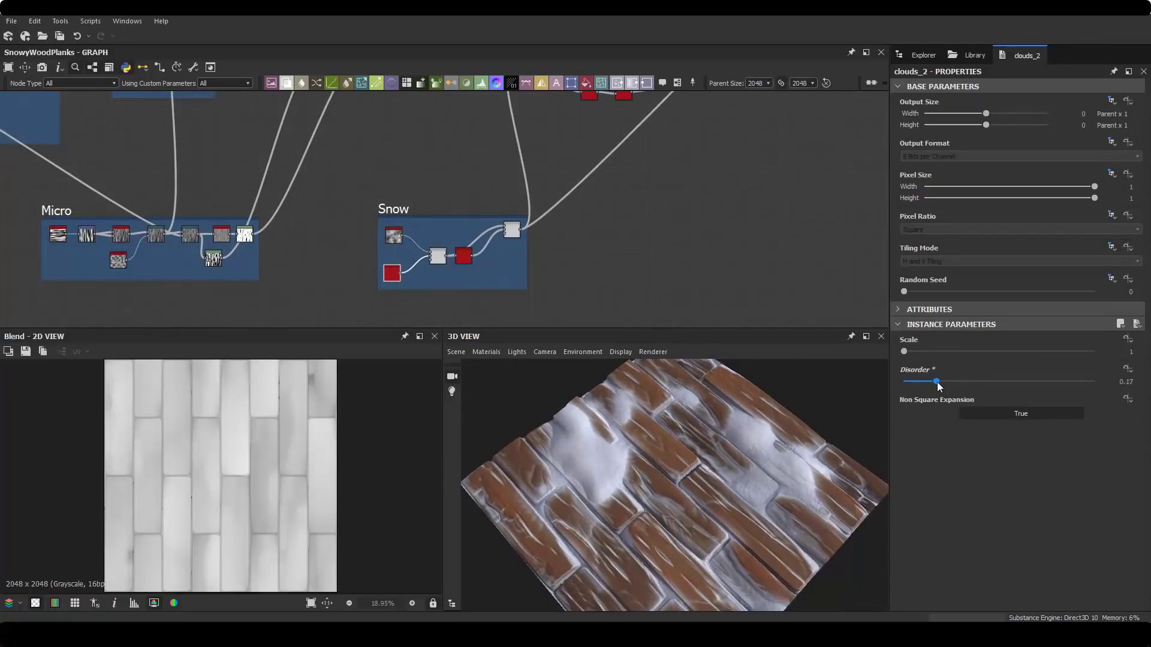
drag(671, 426, 756, 360)
scroll(610, 168, down, 3)
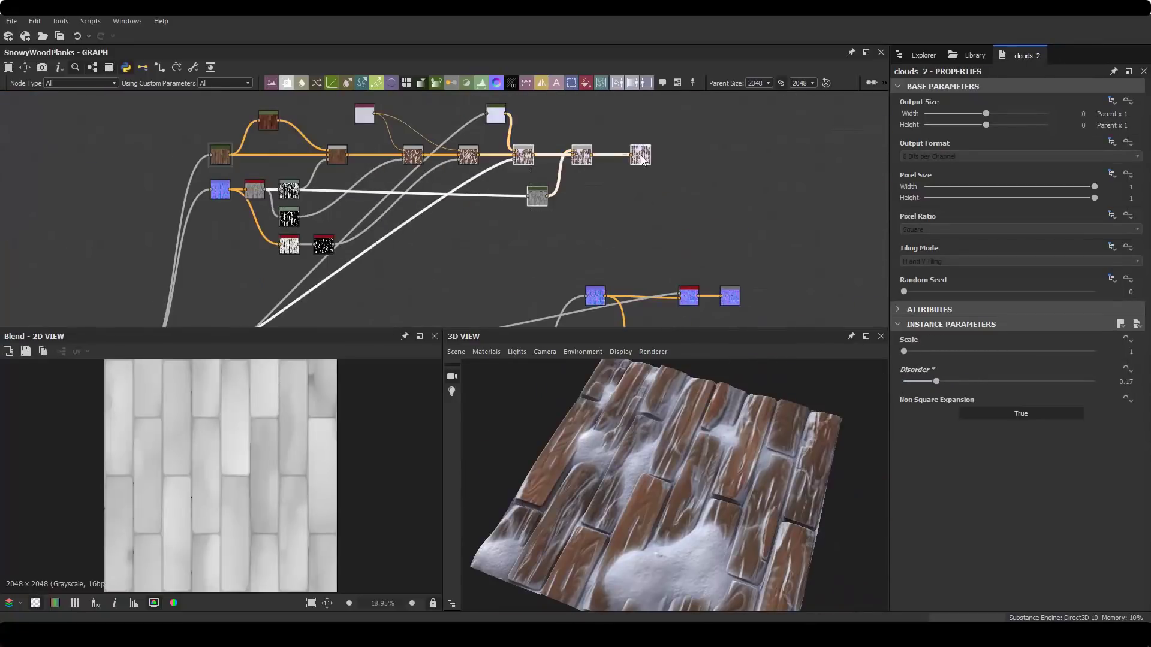
double_click(647, 151)
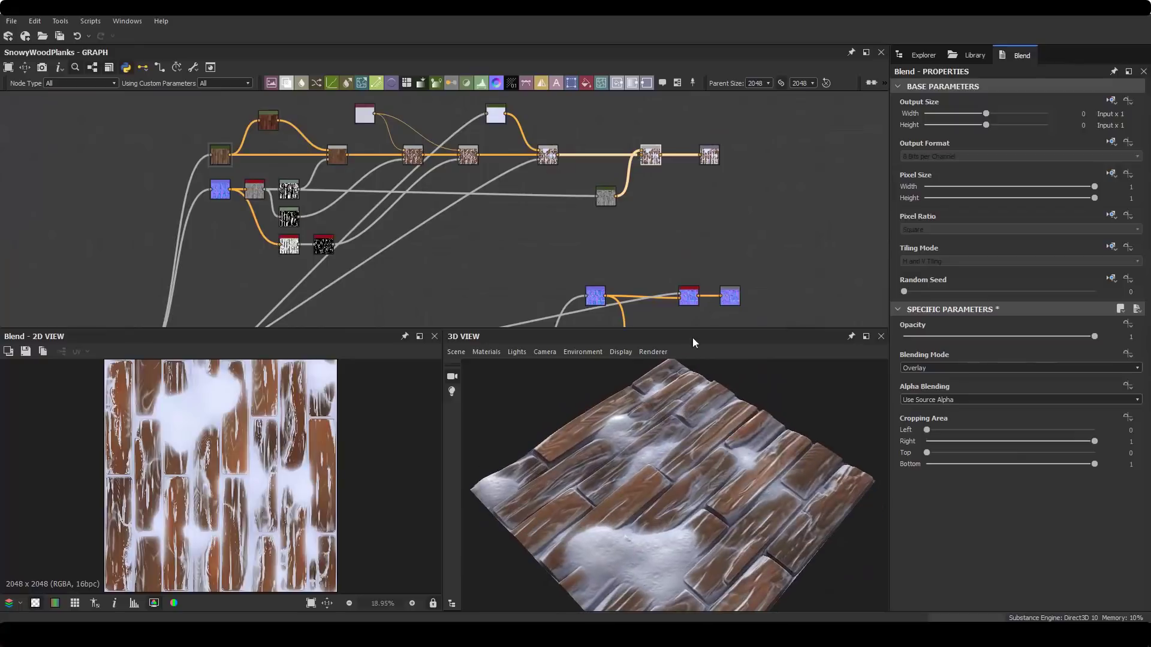
Feed the BnW Spots noise into the Highpass filter and crush the speckle mask's dark values.
drag(671, 480, 736, 364)
scroll(699, 418, up, 5)
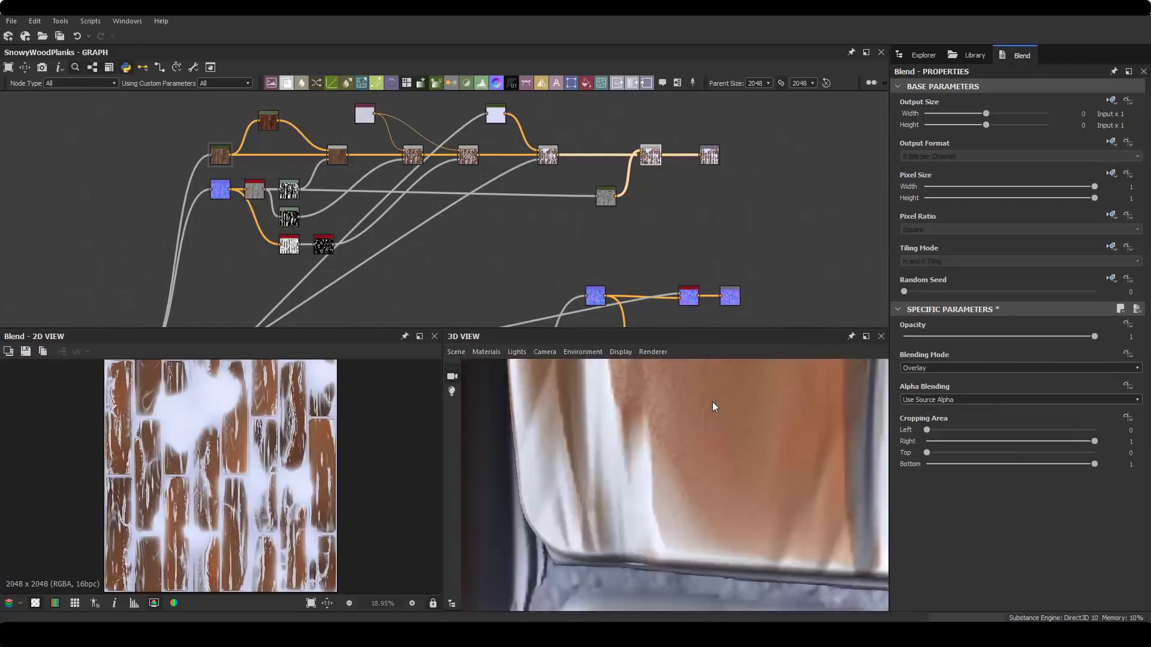
scroll(734, 404, down, 3)
scroll(734, 404, down, 3)
mouse_move(779, 440)
mouse_down()
mouse_move(703, 452)
mouse_move(740, 436)
mouse_up()
scroll(732, 440, up, 3)
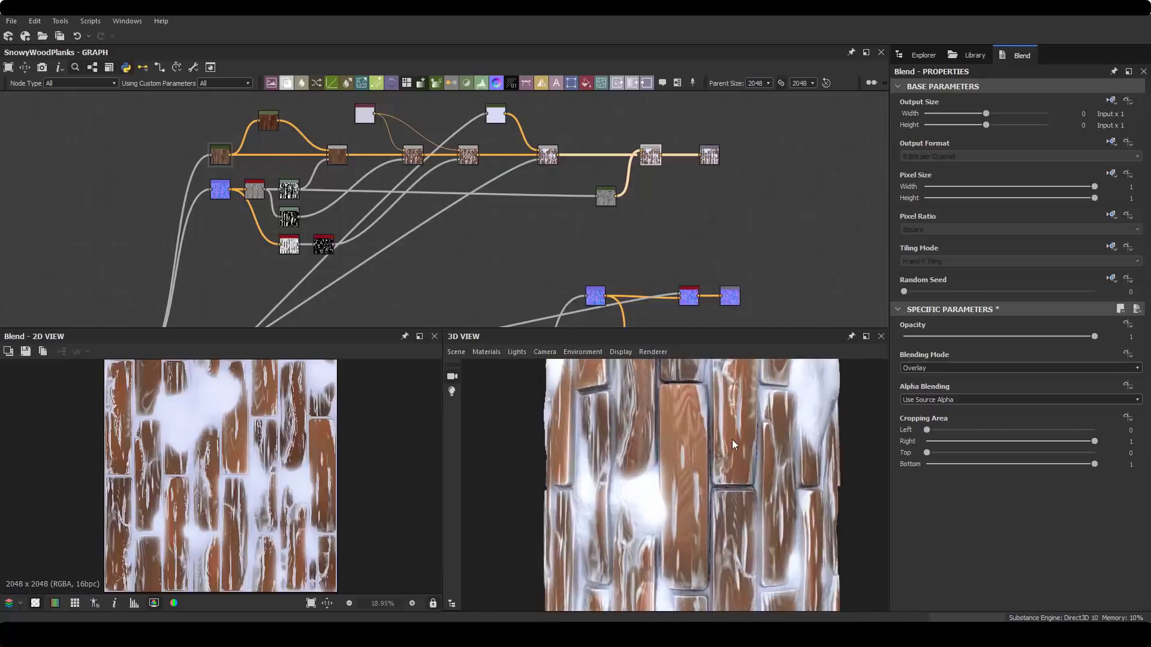
scroll(741, 437, up, 3)
drag(617, 195, 498, 228)
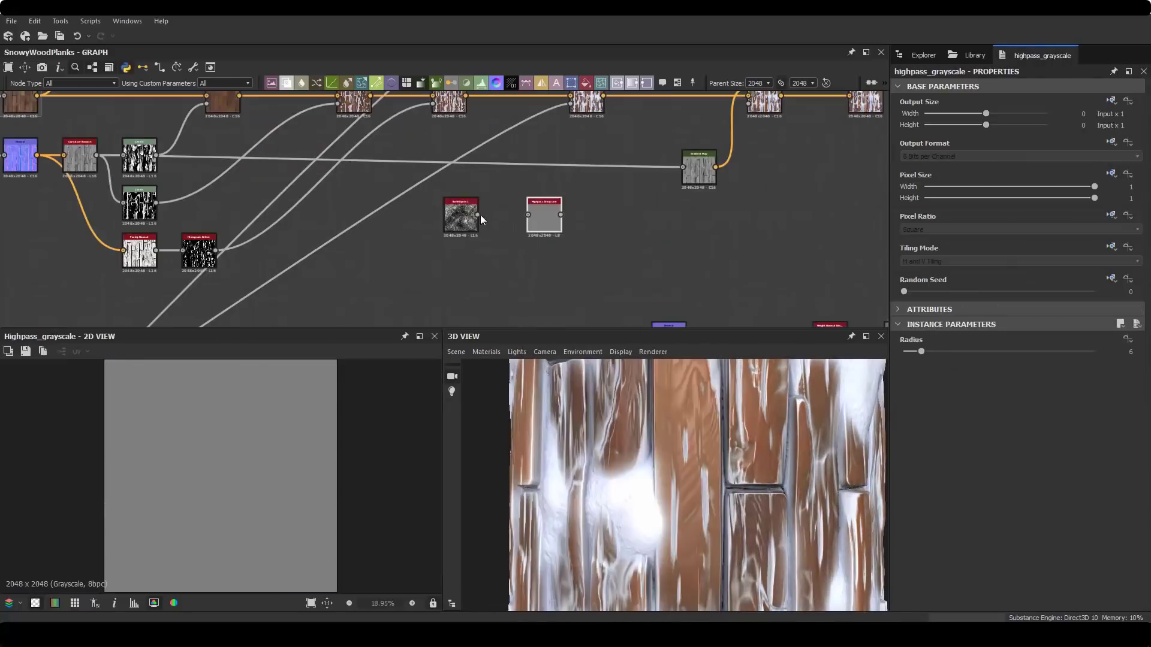
drag(912, 357, 1031, 360)
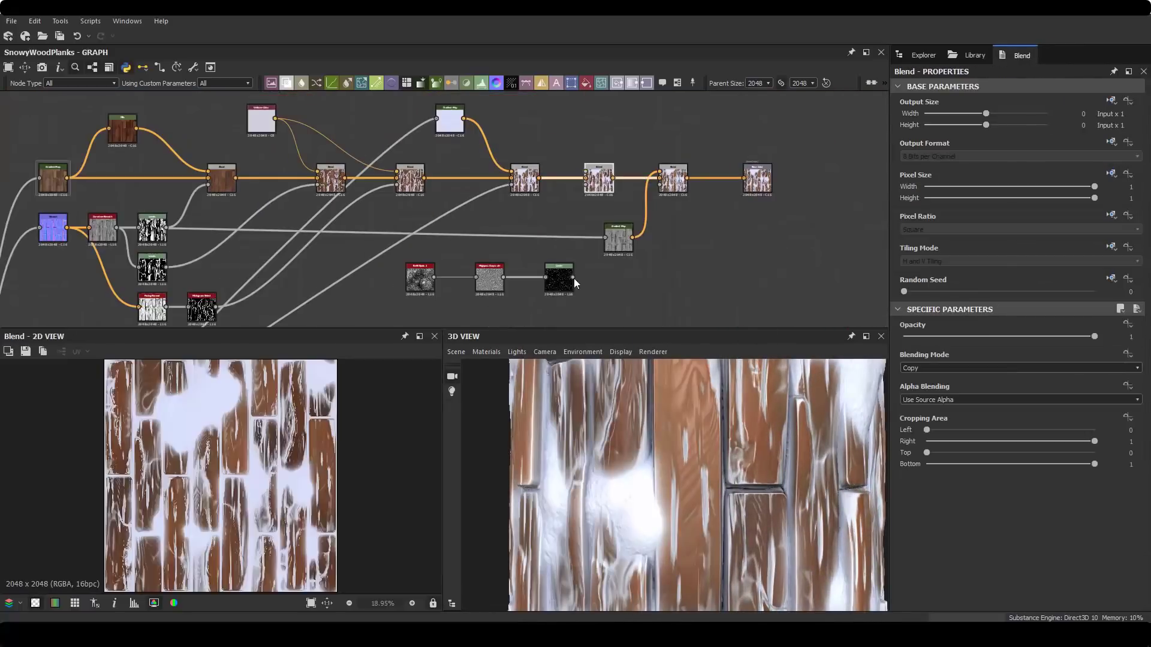
Lower a blend's opacity to 0.45 and add a new Blend set to Add (Linear Dodge).
drag(1094, 336, 990, 336)
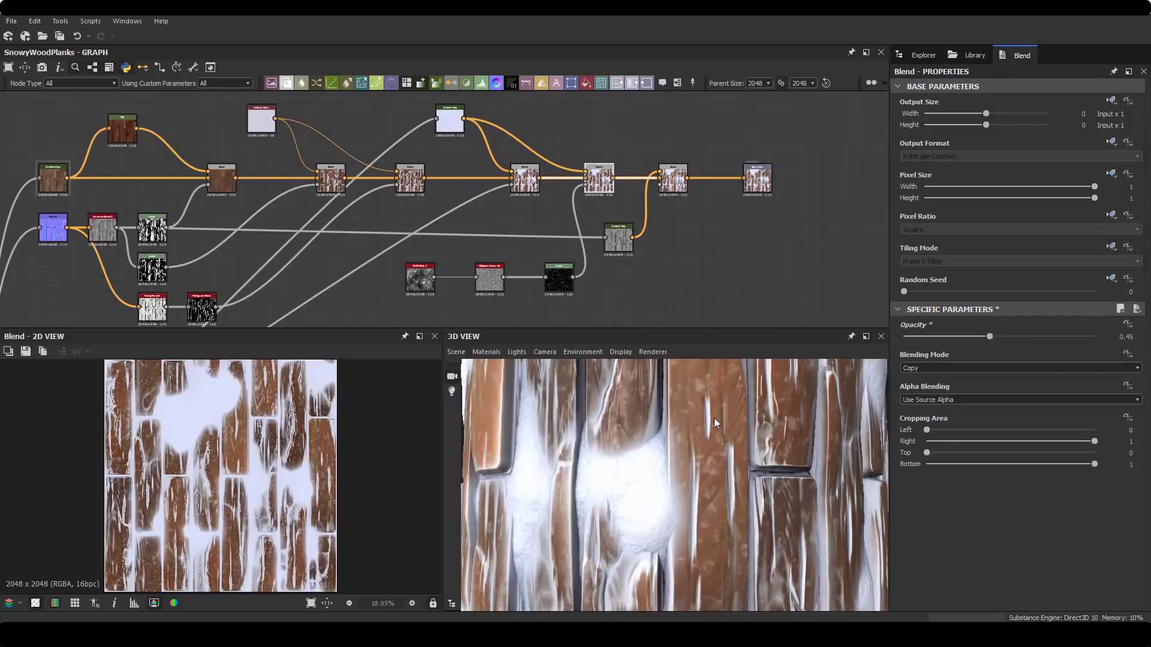
scroll(605, 288, down, 3)
key(space)
text(blend)
key(Return)
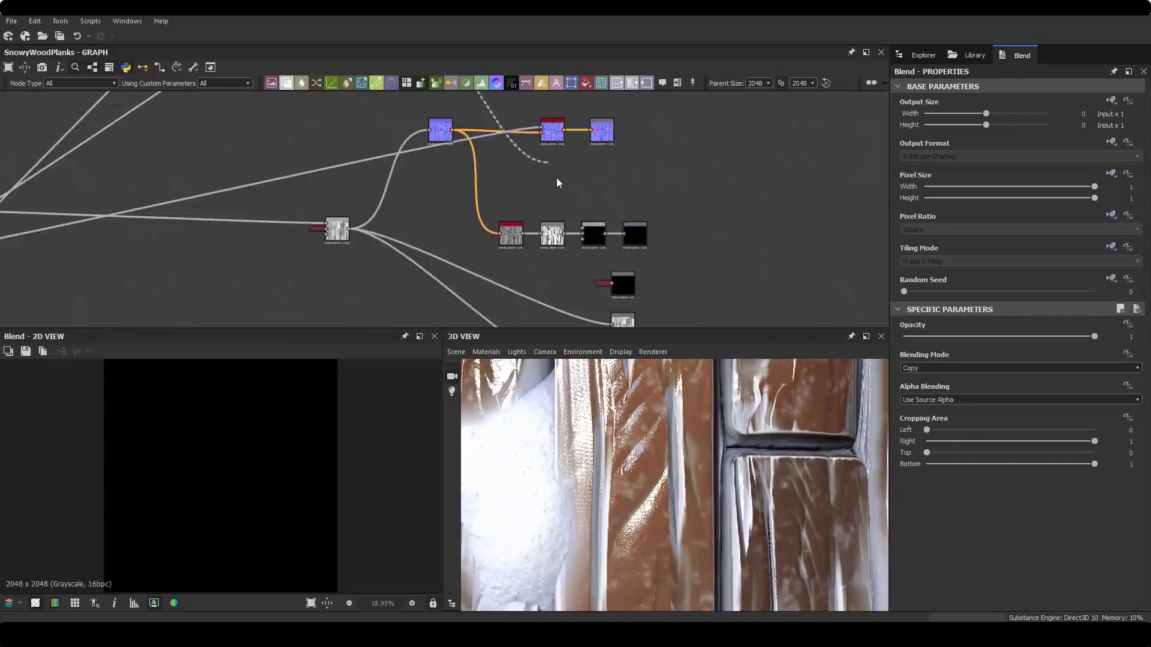
click(930, 368)
click(914, 401)
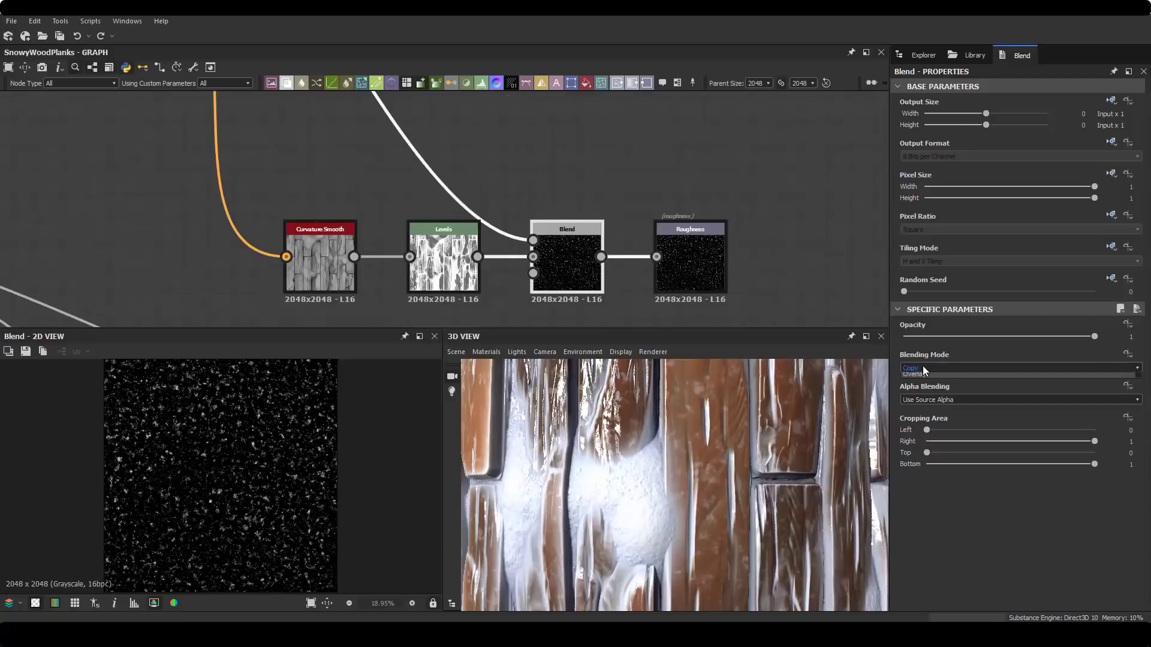
click(923, 379)
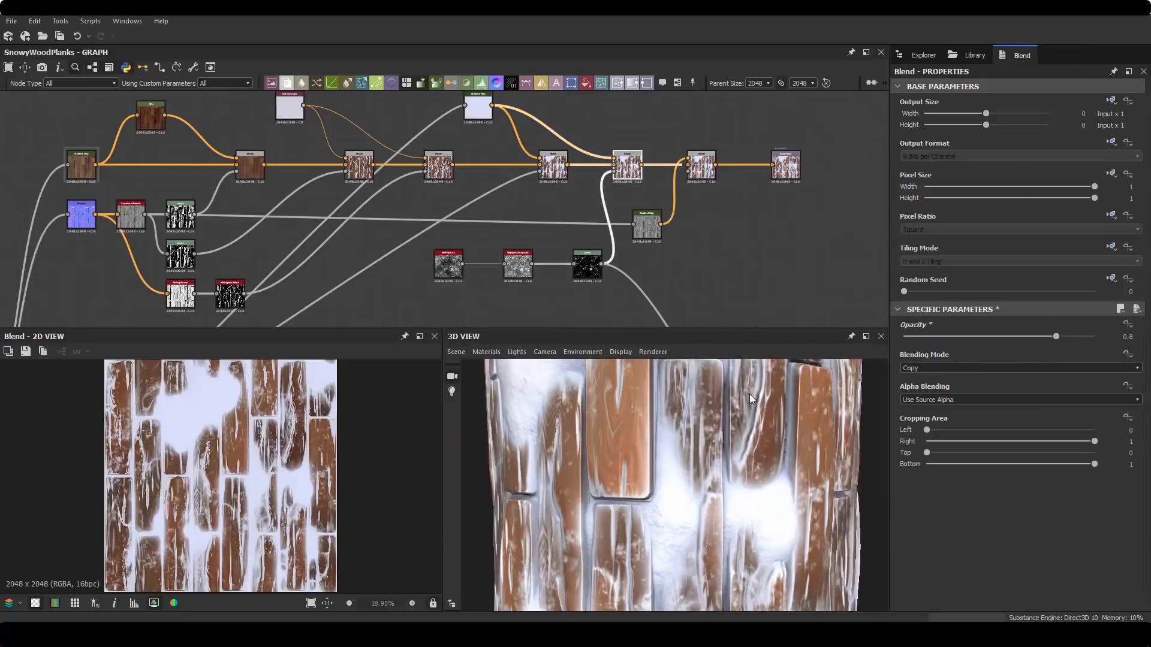
scroll(749, 393, down, 5)
Switch the preview mesh back to a plane and tilt it to an angle.
click(455, 352)
click(501, 427)
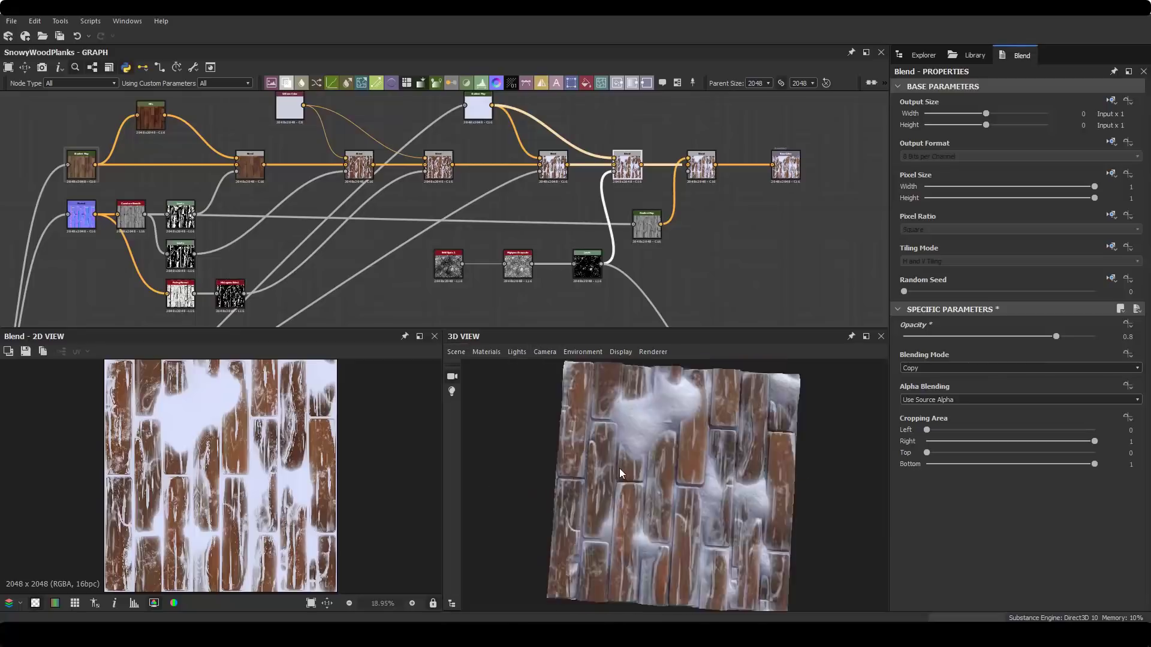
drag(619, 468, 615, 423)
scroll(513, 188, down, 2)
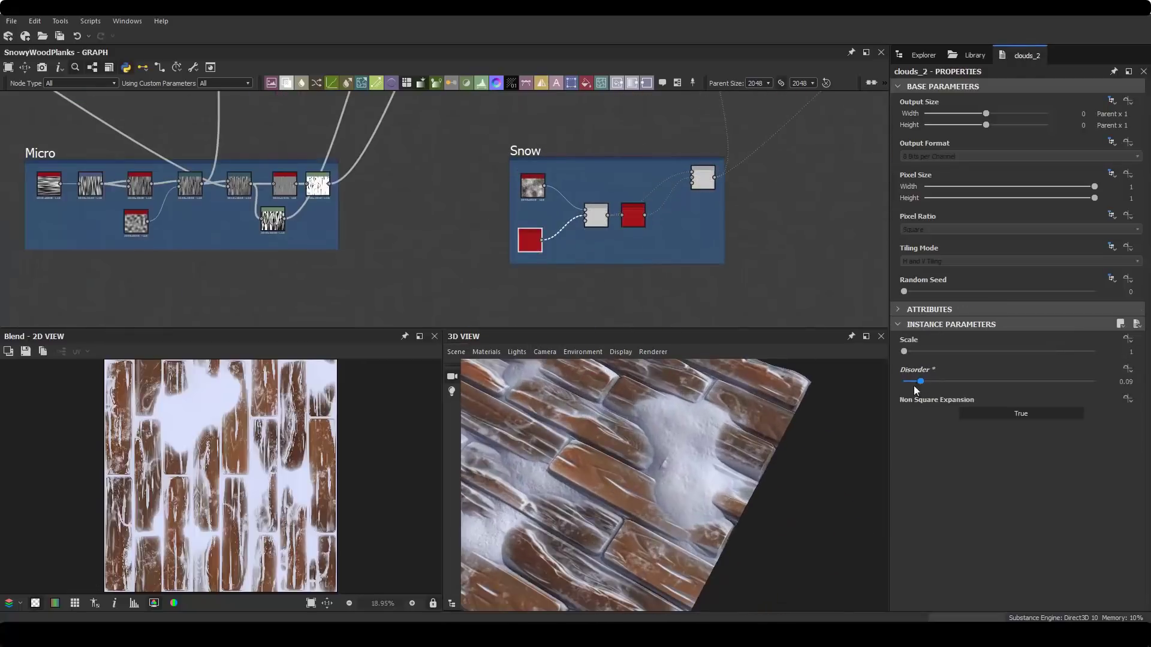
Wrap the selected normal nodes in a frame titled Normal.
drag(724, 434, 670, 422)
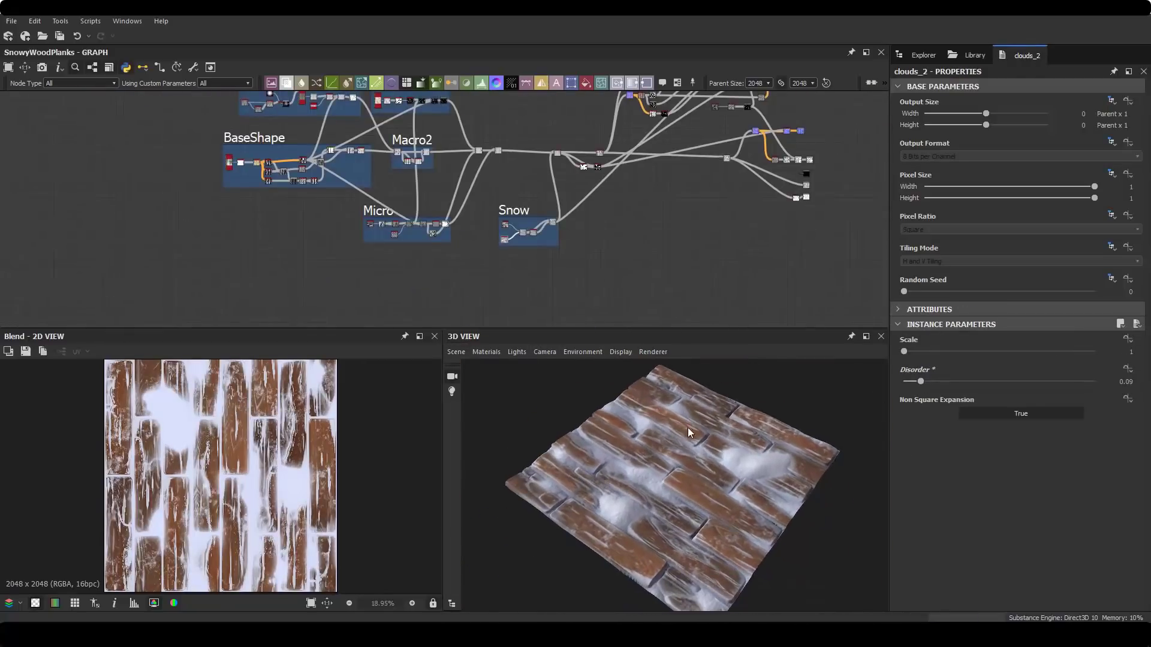
right_click(746, 225)
click(774, 257)
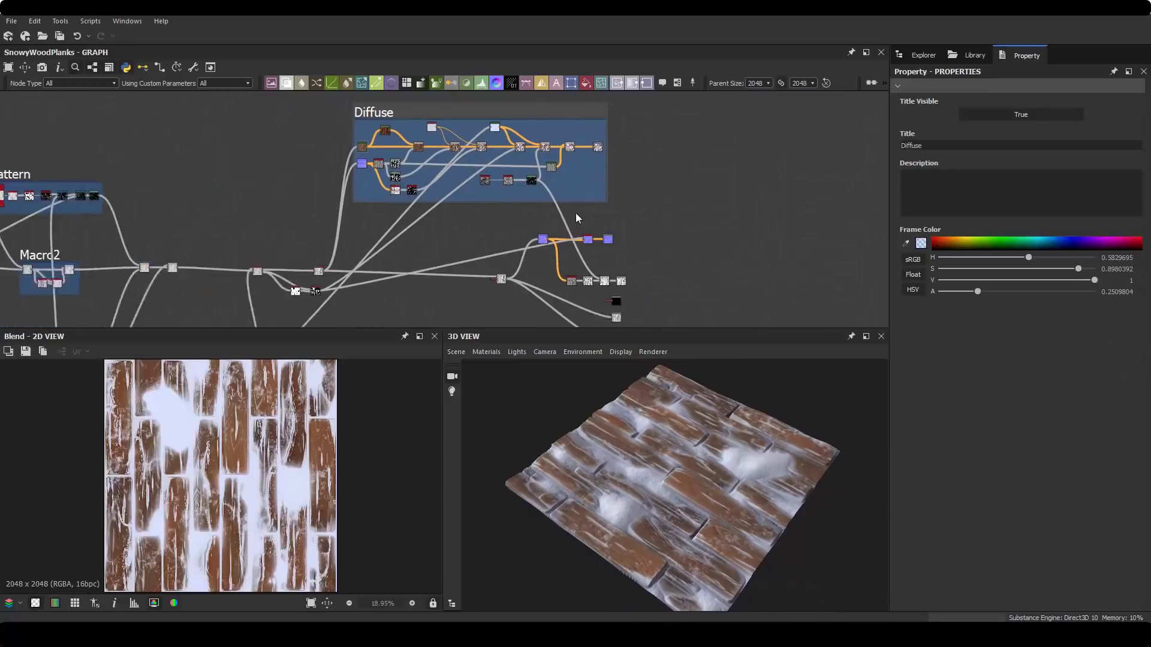
text(mal)
key(Return)
Select the roughness nodes and frame them under the title Roughness.
middle_drag(522, 297, 486, 215)
drag(485, 214, 642, 239)
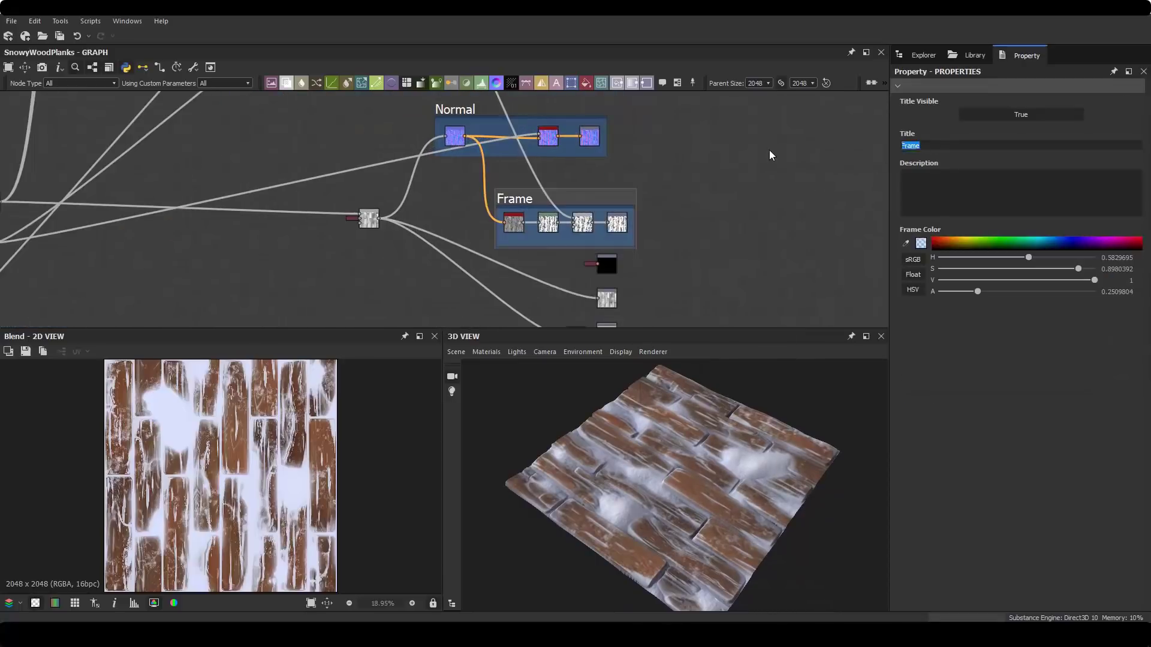
text(Roughness)
key(Return)
Frame the lower node group and set the ambient occlusion height depth to 0.05.
scroll(515, 188, down, 2)
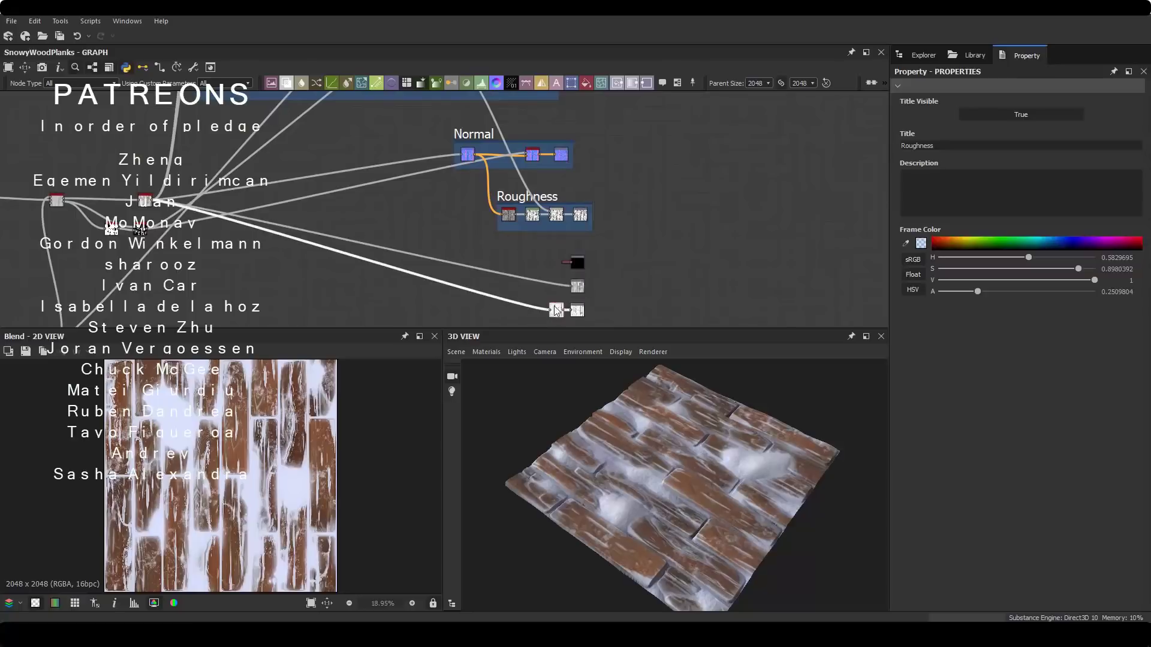
right_click(634, 292)
click(665, 419)
click(558, 317)
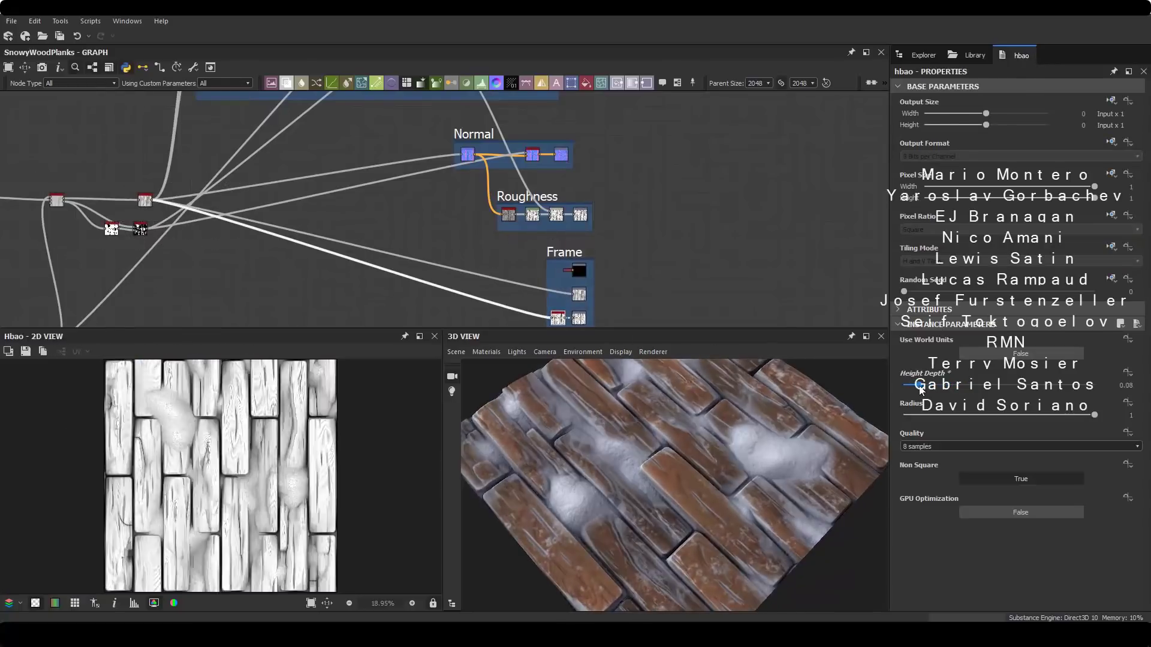
drag(921, 386, 909, 387)
mouse_move(671, 473)
mouse_down()
mouse_move(736, 440)
mouse_move(690, 456)
mouse_up()
Set the blur intensity to 13.79 and check the result on the preview plane.
middle_drag(180, 240, 300, 207)
click(269, 196)
drag(952, 352, 941, 351)
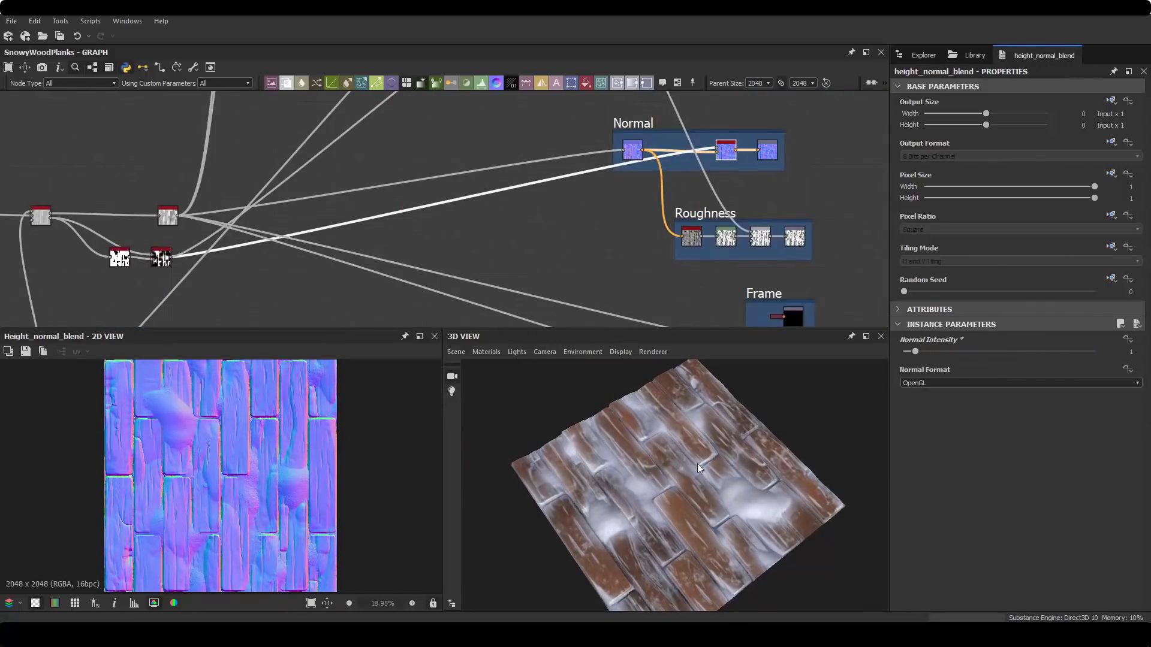
drag(636, 441, 714, 451)
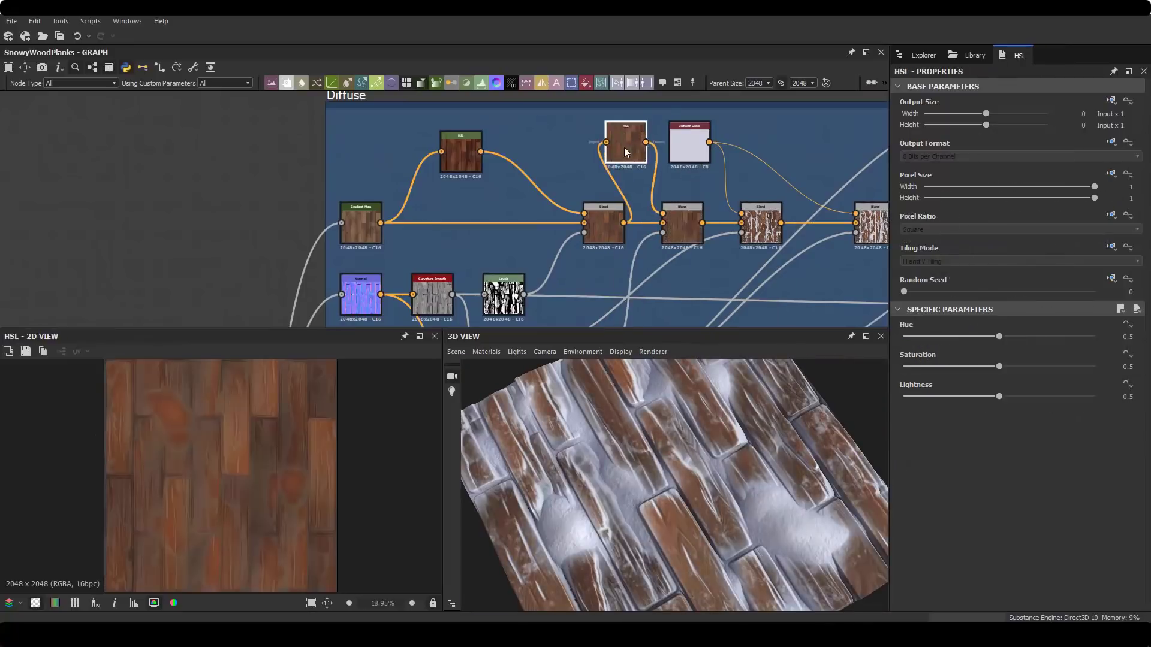
Lower the wood colour's saturation and set its lightness to 0.43.
drag(1050, 366, 936, 367)
drag(1008, 396, 962, 396)
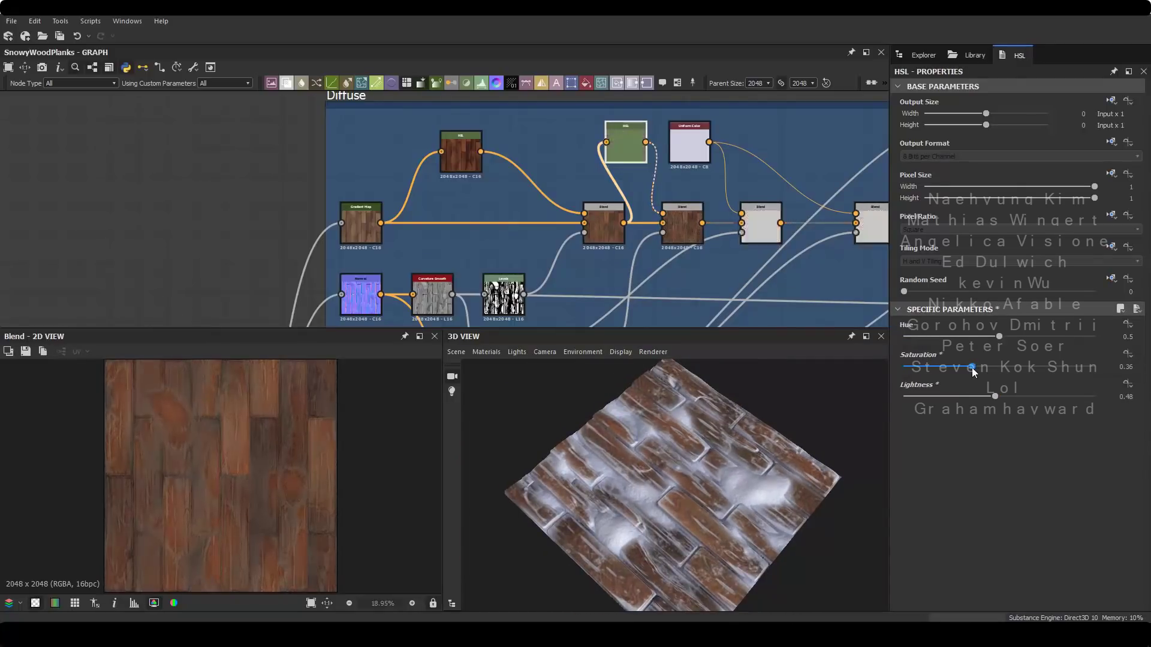
drag(980, 396, 985, 397)
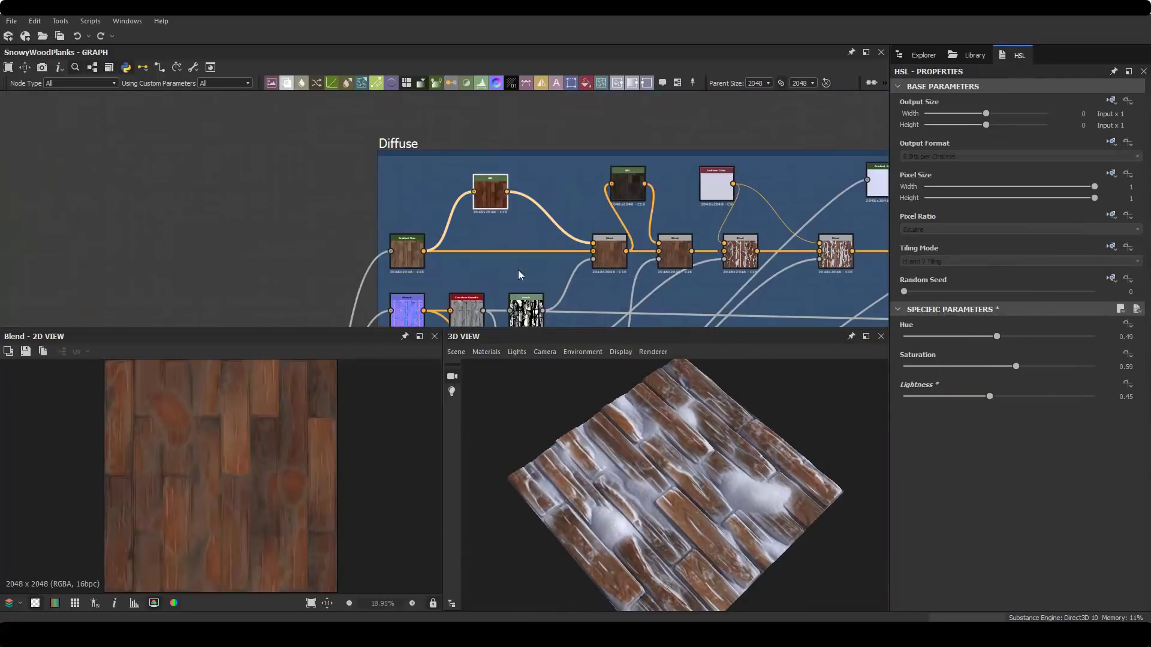
Rework the gradient map's brown key and set the Blend opacity to 0.37.
double_click(407, 252)
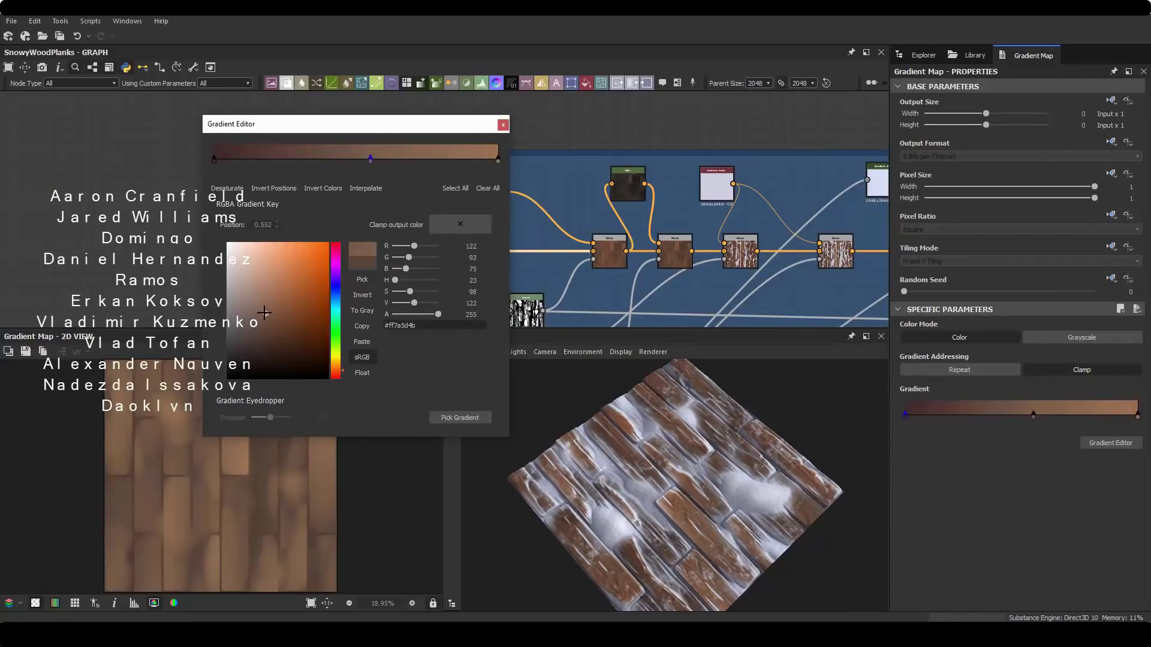
mouse_move(265, 312)
mouse_down()
mouse_move(218, 308)
mouse_move(291, 311)
mouse_up()
click(502, 125)
double_click(608, 252)
drag(923, 337, 975, 339)
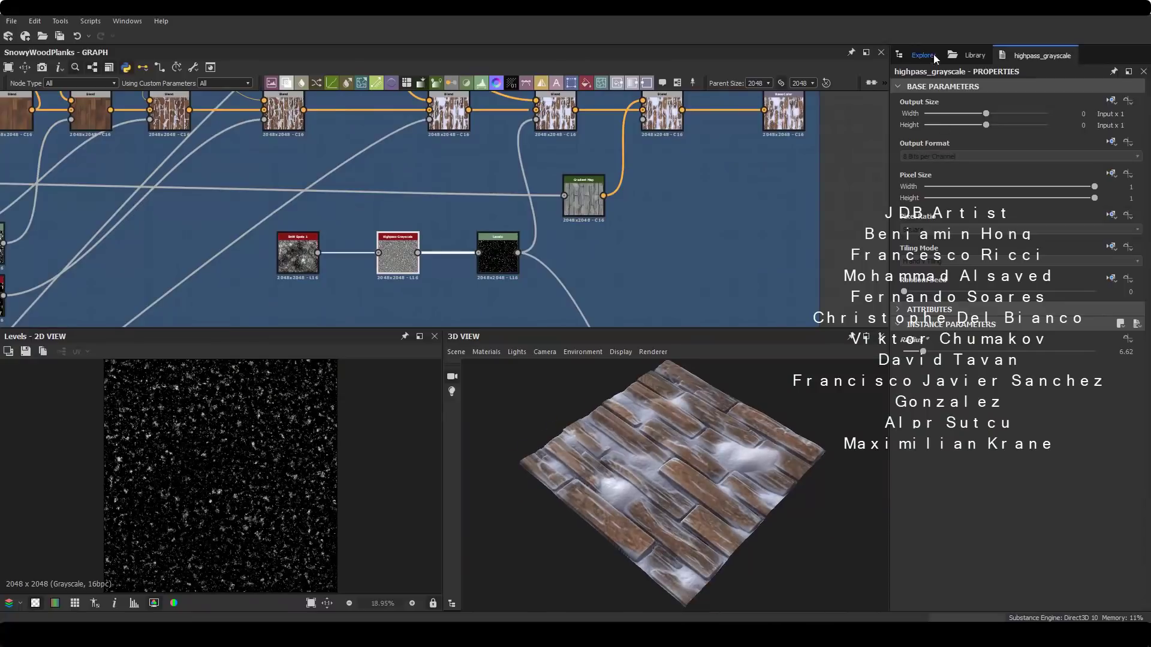
Preview the material on a sphere with height scale raised to 8.43.
click(456, 352)
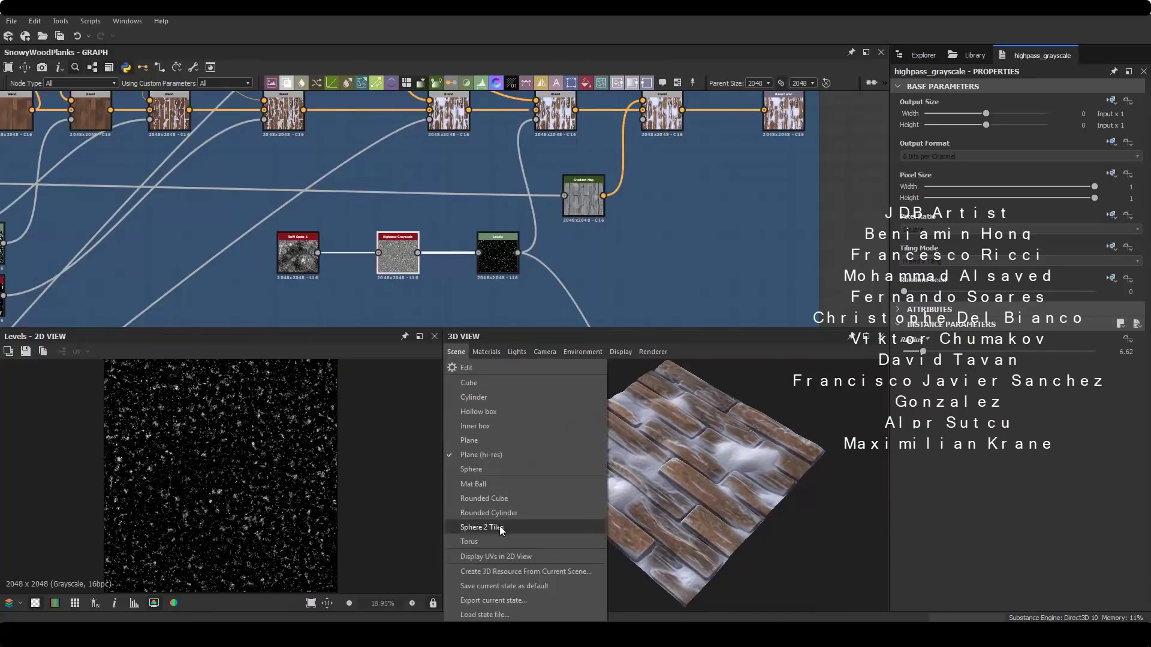
click(488, 432)
click(486, 352)
click(502, 372)
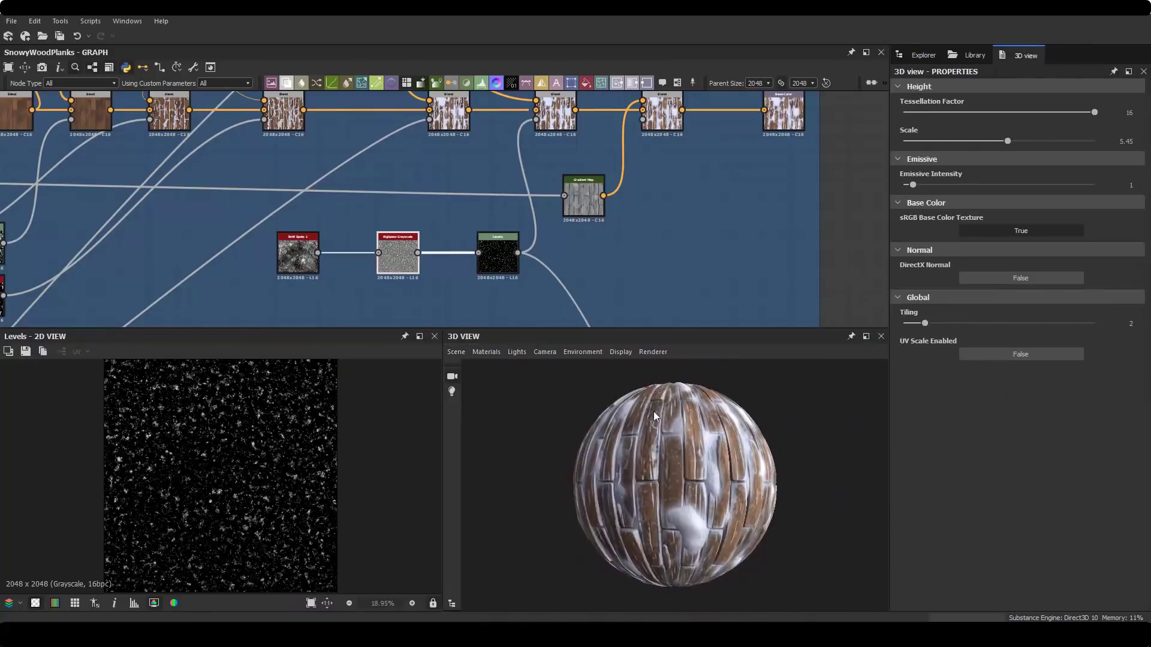
drag(1007, 140, 1064, 141)
scroll(676, 409, up, 3)
scroll(676, 410, down, 5)
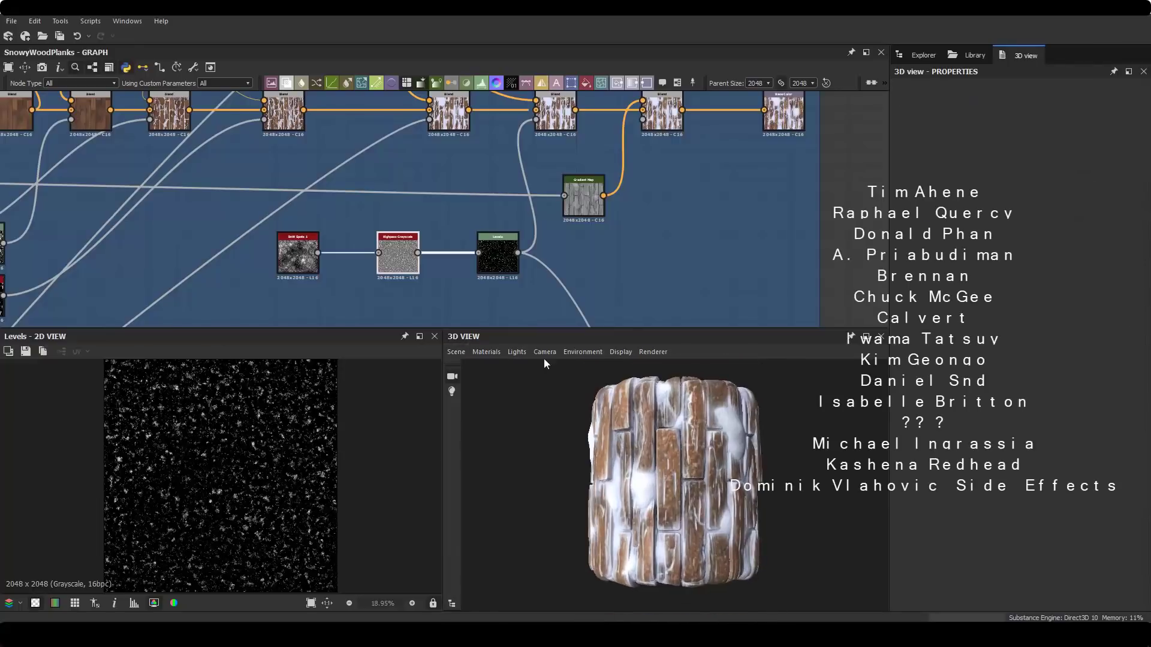
drag(647, 444, 647, 497)
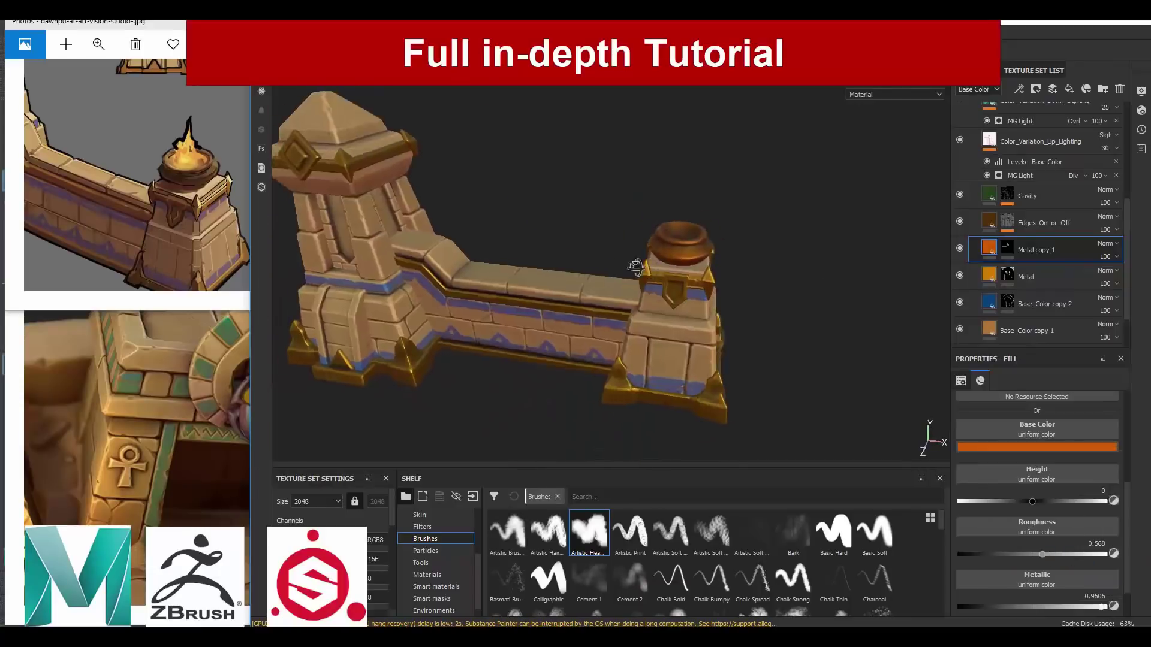
Shift Metal copy 1's base colour hue toward orange and raise its roughness to 0.792.
alt+right_drag(697, 292, 743, 276)
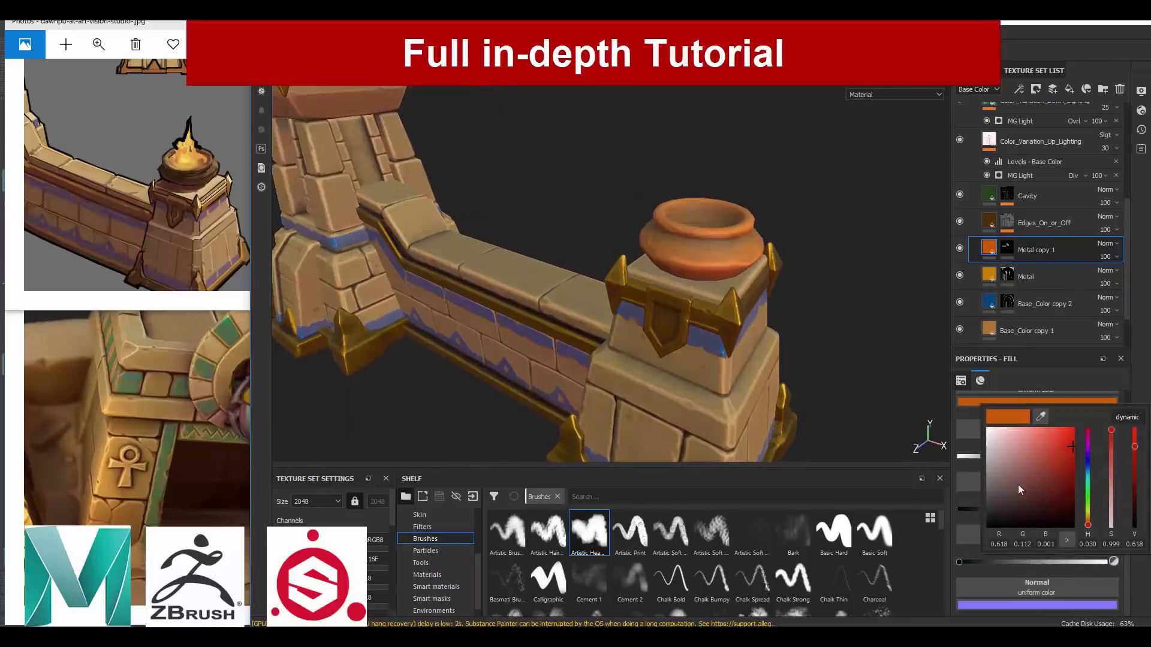
click(1088, 523)
drag(998, 517, 1076, 509)
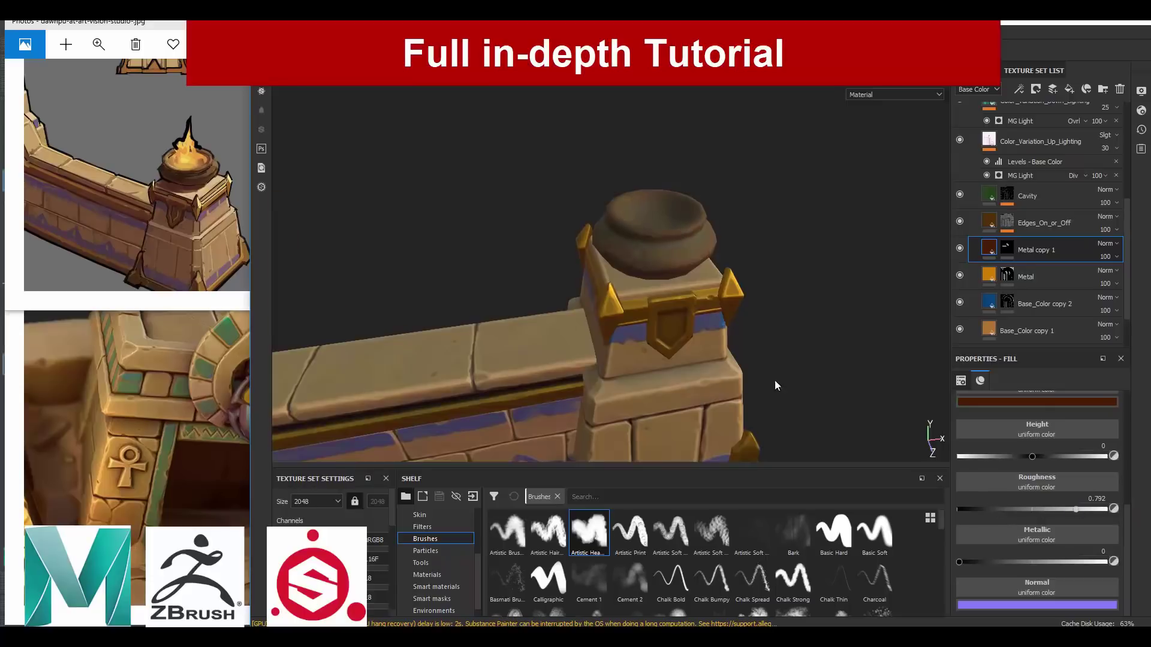
alt+drag(774, 380, 586, 279)
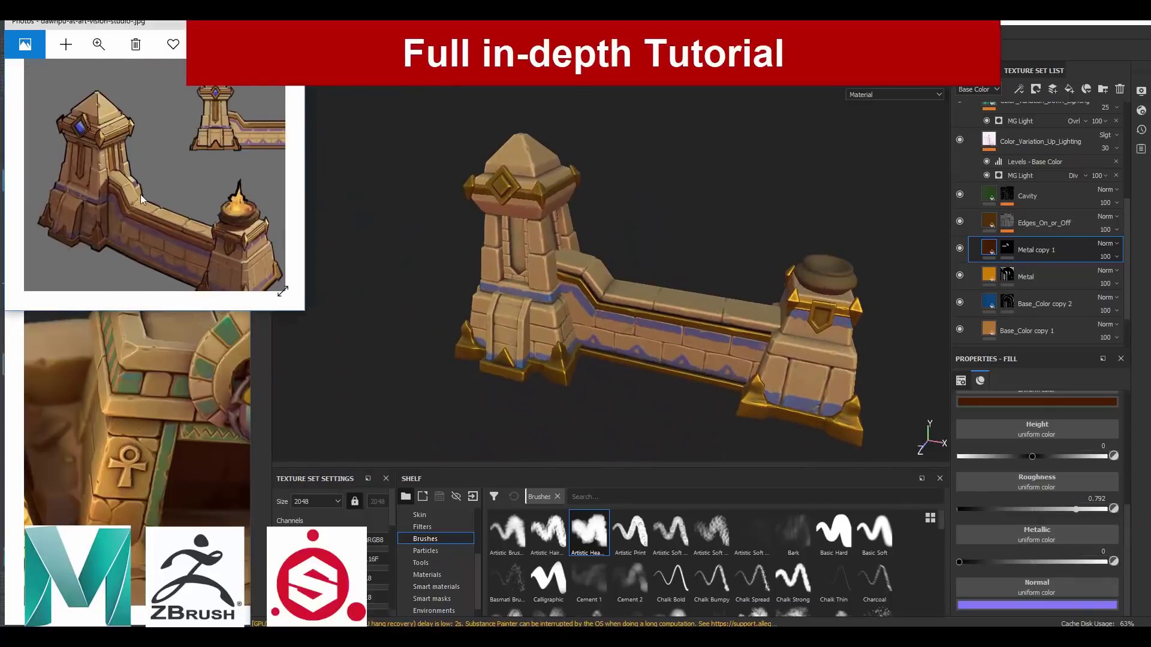